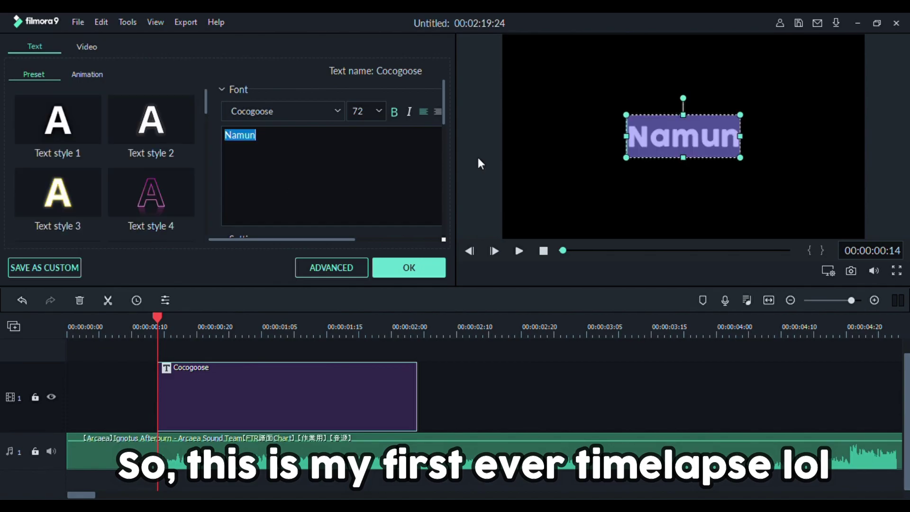
Replace the title's Namun placeholder text with "Easy to Intense".
drag(288, 135, 256, 134)
click(418, 266)
Try marking the song's beats during playback and shortening the title clip to match them.
key(space)
click(702, 300)
click(701, 299)
click(702, 299)
click(702, 299)
click(197, 327)
drag(417, 405, 227, 411)
key(ctrl+z)
click(205, 326)
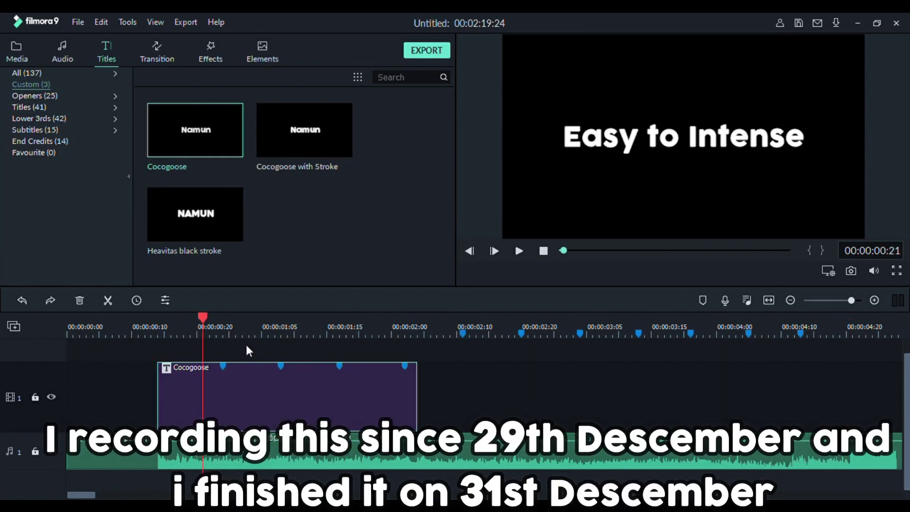
key(ctrl+z)
Play the song from the start, add beat markers and trim the title clip to the first marker.
click(67, 327)
key(space)
click(702, 299)
click(702, 299)
click(158, 327)
click(236, 327)
drag(417, 408, 236, 411)
Set the title's text to "Easy to Intense" and extend its clip to the last beat marker.
double_click(199, 396)
drag(265, 136, 166, 92)
text(Easy yo)
key(BackSpace)
key(BackSpace)
text(to Intense)
click(408, 267)
drag(235, 381, 813, 384)
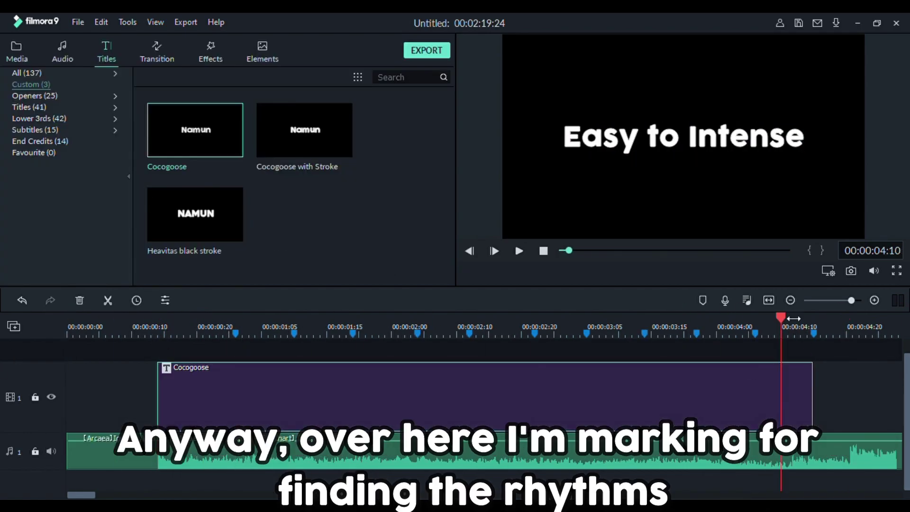
Delete the beat markers from the timeline and replay the song from the title's start.
click(644, 330)
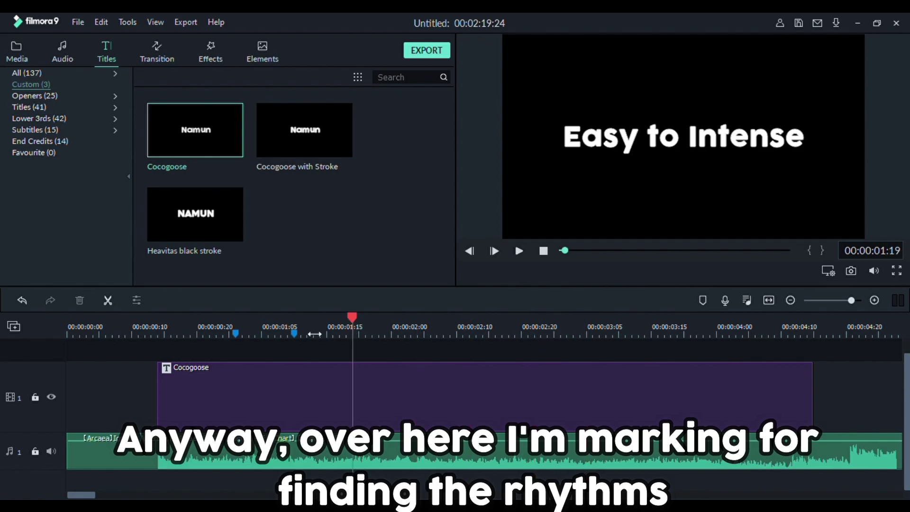
click(165, 333)
key(space)
Split the title clip at 00:00:00:22 and delete the part after the cut.
drag(244, 319, 209, 319)
click(249, 385)
key(ctrl+b)
click(308, 412)
key(Delete)
Copy the shortened title clip and paste twelve copies one after another on video track 1.
click(187, 410)
key(ctrl+c)
key(ctrl+v)
key(ctrl+v)
key(ctrl+v)
key(ctrl+v)
key(ctrl+v)
key(ctrl+v)
key(ctrl+v)
key(ctrl+v)
key(ctrl+v)
key(ctrl+v)
key(ctrl+v)
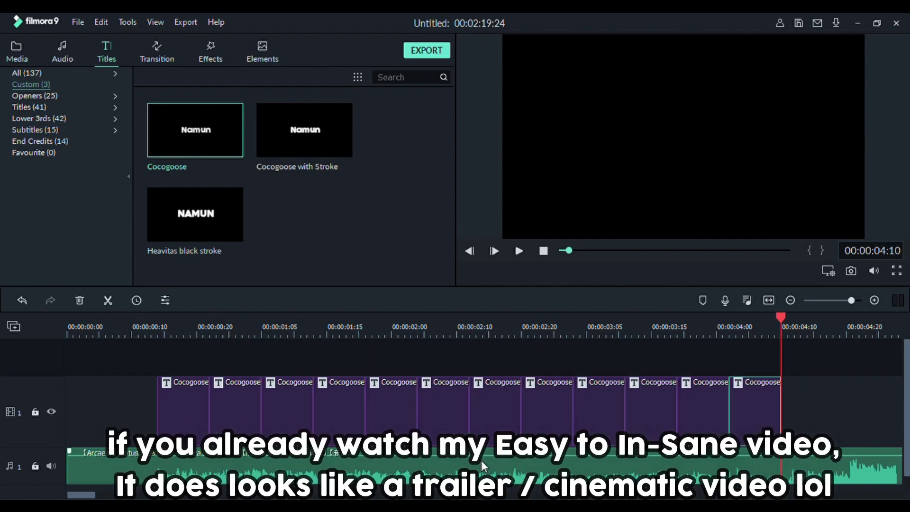
key(ctrl+v)
Delete every second title copy to leave gaps between the remaining title clips.
double_click(234, 408)
click(408, 267)
click(338, 402)
key(Delete)
click(449, 395)
key(Delete)
Nudge the spaced title clips along track 1 to fit the music's beats and replay the sequence.
click(151, 335)
key(space)
drag(282, 402, 289, 402)
drag(391, 409, 397, 410)
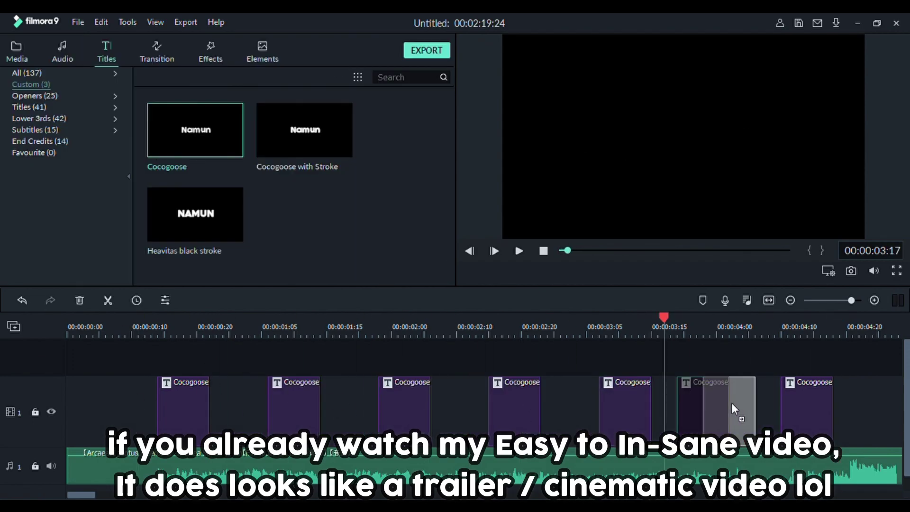
drag(730, 404, 723, 403)
drag(806, 407, 814, 408)
click(164, 320)
key(space)
click(151, 326)
key(space)
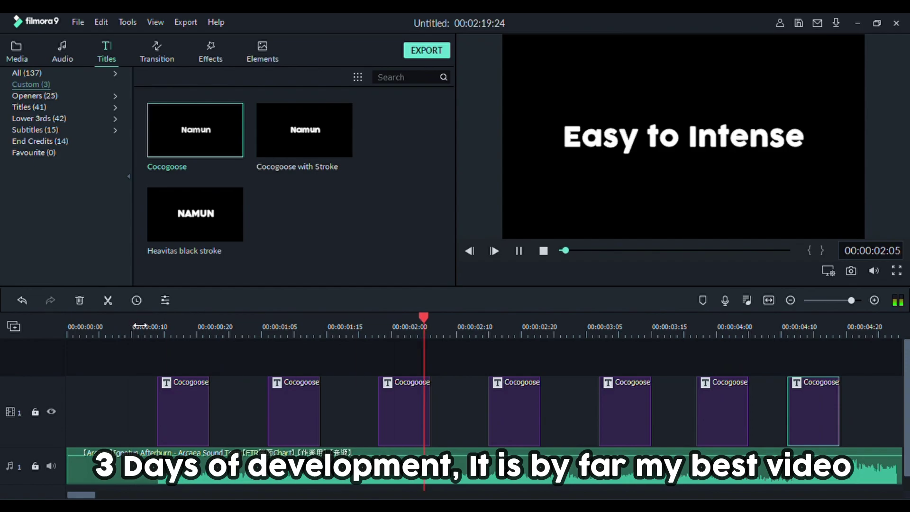
Shift the third to sixth title clips slightly later to match the rhythm and check the timing in playback.
key(space)
drag(607, 395, 621, 396)
drag(508, 401, 515, 401)
drag(399, 404, 405, 404)
drag(509, 403, 515, 403)
drag(709, 403, 742, 423)
click(136, 323)
key(space)
click(145, 323)
key(space)
key(space)
drag(165, 394, 168, 392)
key(ctrl+z)
click(137, 326)
double_click(664, 138)
click(210, 318)
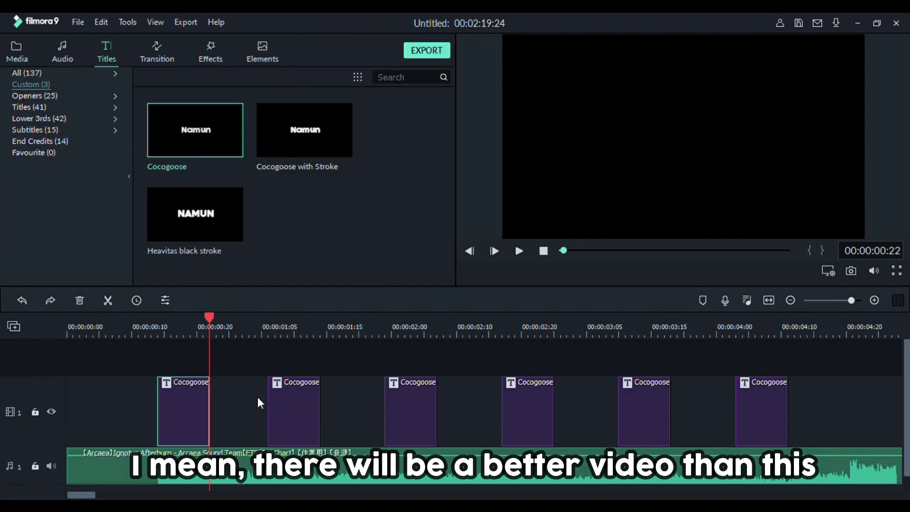
key(ctrl+v)
key(Delete)
Lengthen the first two title clips slightly at their ends and check them against the music.
click(134, 334)
key(space)
double_click(209, 417)
drag(209, 417, 215, 417)
drag(320, 400, 325, 399)
key(space)
key(space)
click(275, 332)
key(space)
key(space)
key(space)
key(space)
Lengthen the third to sixth title clips by the same small amount at their ends.
click(426, 334)
key(space)
click(437, 335)
drag(436, 411, 442, 411)
key(space)
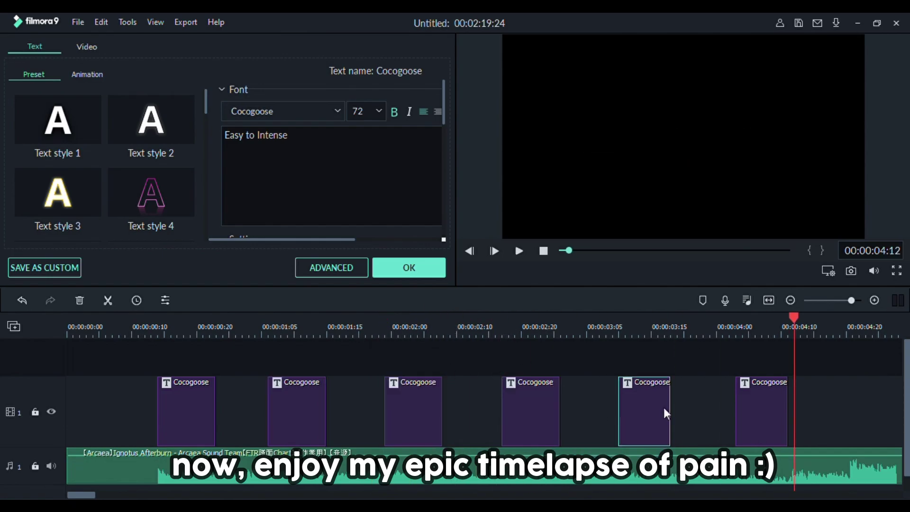
drag(670, 413, 675, 414)
drag(787, 413, 793, 413)
Paste copies of the title and move them down to fill the gaps between the clips on track 1.
click(186, 402)
click(215, 360)
key(ctrl+v)
key(ctrl+z)
key(ctrl+v)
drag(180, 394, 253, 438)
click(333, 396)
key(ctrl+v)
drag(341, 396, 340, 427)
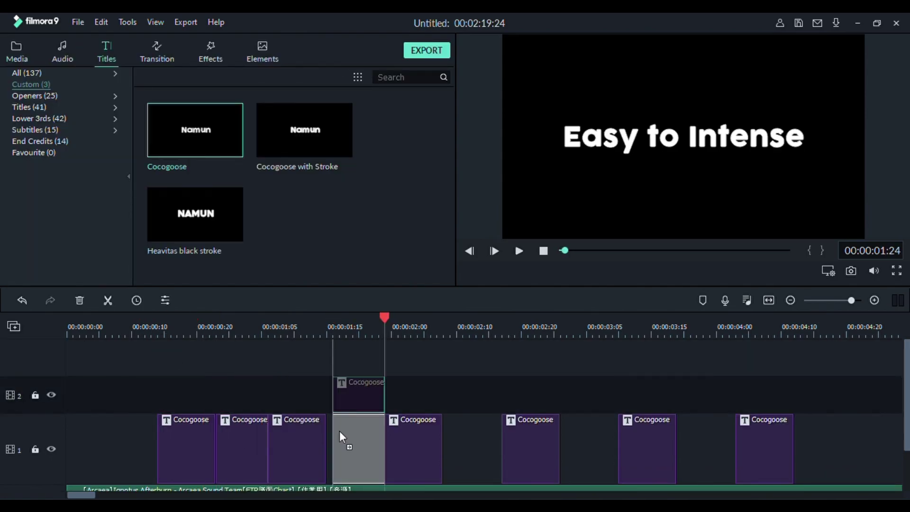
drag(602, 411, 603, 412)
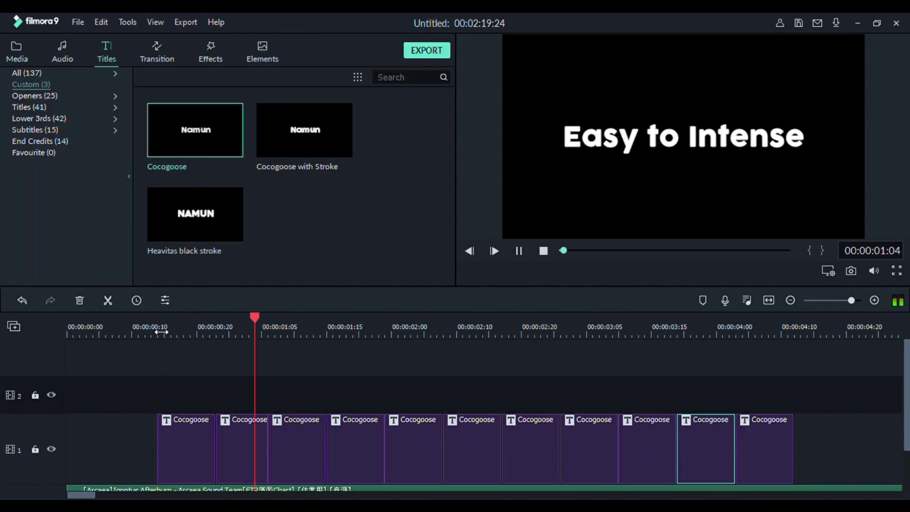
Colour the word "Intense" grey in the second title clip and scrub through the result.
double_click(229, 445)
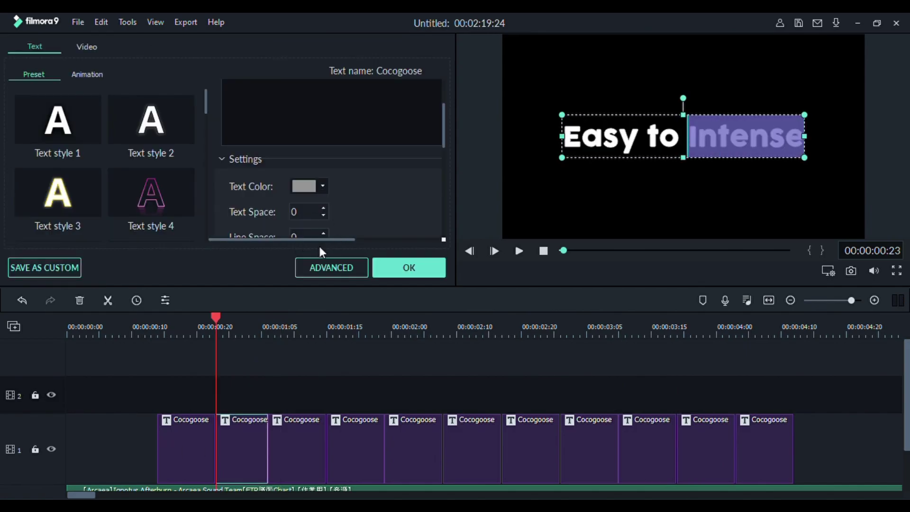
click(390, 268)
click(138, 324)
drag(139, 321, 280, 320)
Add Dissolve transitions at the first eight cuts between the title clips.
click(157, 52)
mouse_move(195, 175)
mouse_down()
mouse_move(229, 378)
mouse_move(215, 396)
mouse_up()
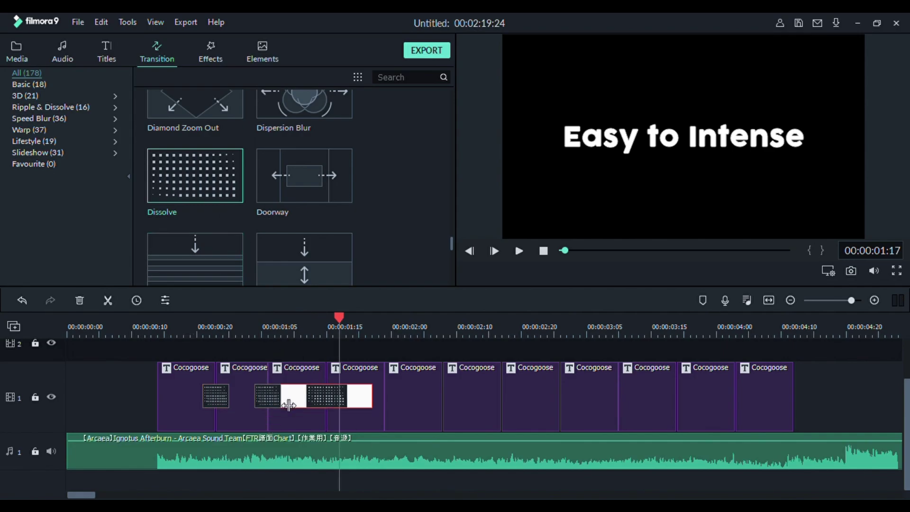
drag(201, 183, 502, 395)
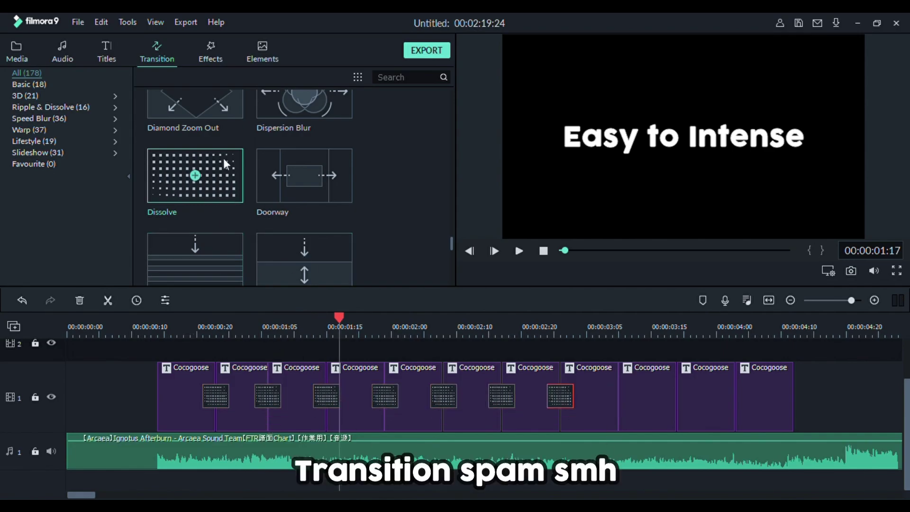
Adjust the text colour of "Easy to" in the third title clip and check the second title's text settings.
double_click(285, 408)
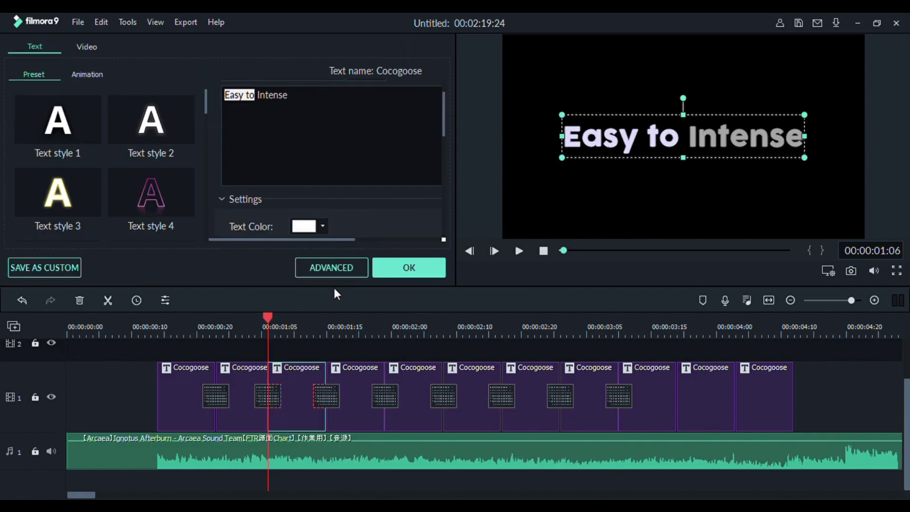
click(409, 268)
double_click(237, 391)
scroll(331, 174, down, 3)
click(409, 268)
Readjust the grey text colour of "Intense" in the second title clip.
drag(139, 334, 242, 332)
double_click(241, 391)
scroll(327, 176, up, 3)
drag(290, 135, 256, 135)
scroll(316, 201, down, 3)
click(409, 267)
Make the third title clip's text dark grey, scrub across the titles and apply the change.
click(333, 332)
double_click(273, 375)
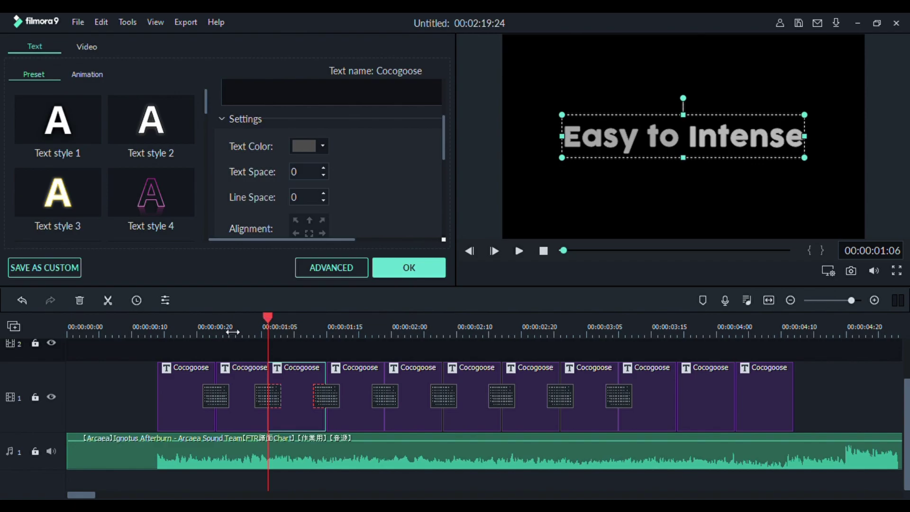
drag(201, 325, 398, 331)
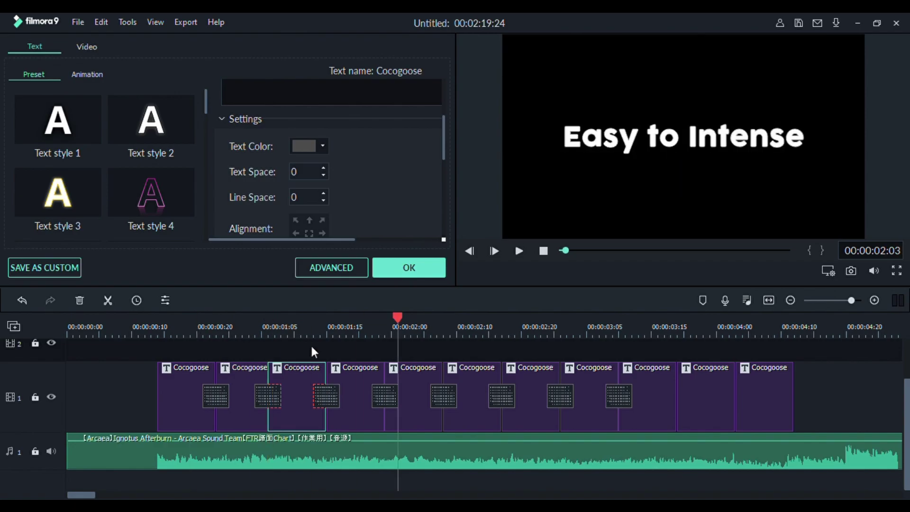
click(409, 267)
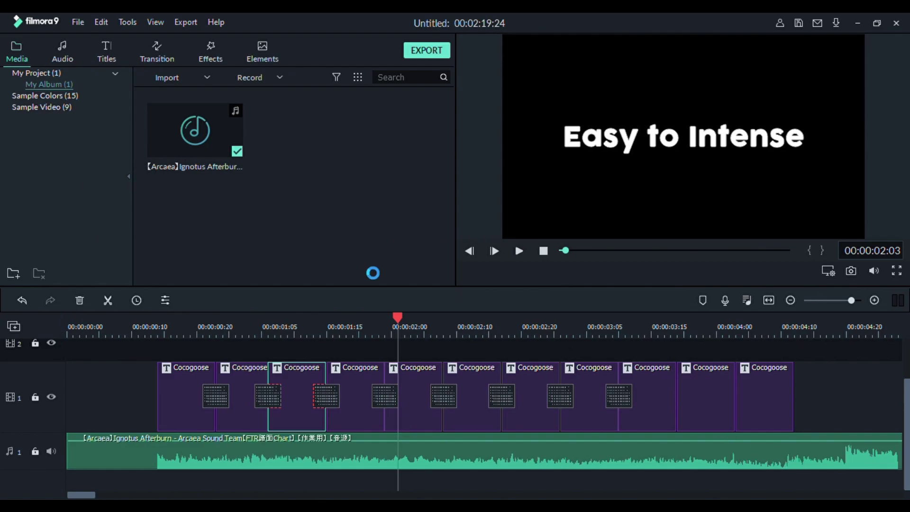
Load the Roblox recording from the media library into the preview and play its opening.
click(305, 131)
mouse_move(562, 250)
mouse_down()
mouse_move(824, 248)
mouse_move(562, 250)
mouse_up()
key(space)
key(space)
scroll(335, 379, up, 1)
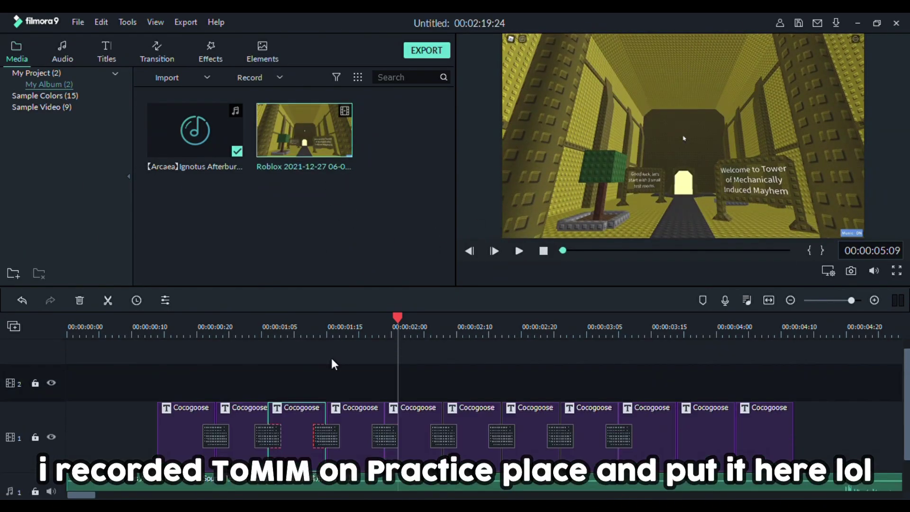
scroll(335, 336, up, 1)
Step back frame by frame through the Roblox recording and set its in point at about 00:00:03:25.
click(561, 250)
click(471, 249)
click(471, 250)
click(472, 249)
click(472, 249)
click(472, 249)
click(471, 250)
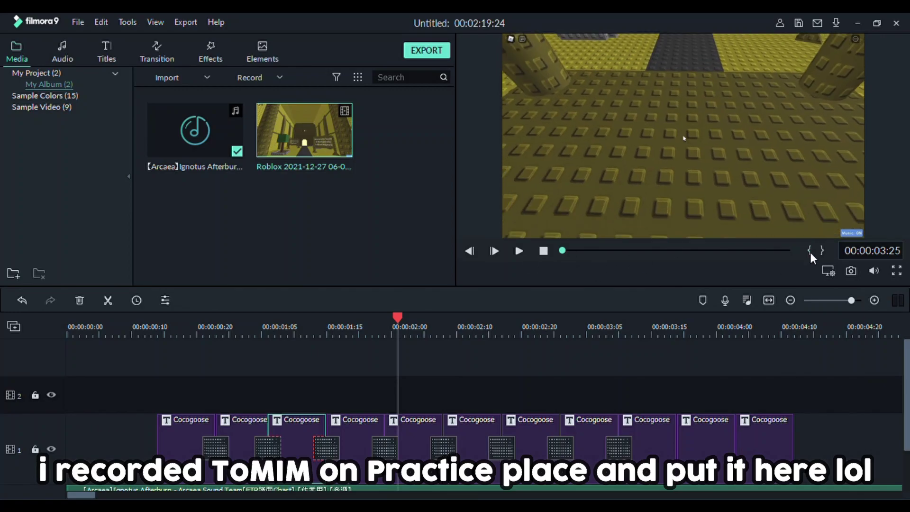
key(Left)
key(Left)
key(Left)
key(Left)
click(809, 252)
Set the Roblox recording's out point and place the trimmed clip on video track 2, starting with the first title.
key(space)
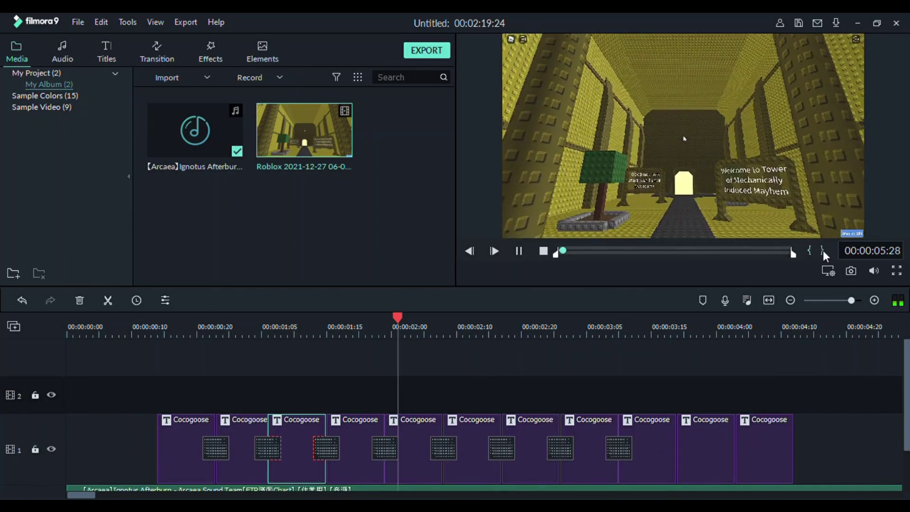
key(space)
click(822, 251)
drag(304, 131, 106, 407)
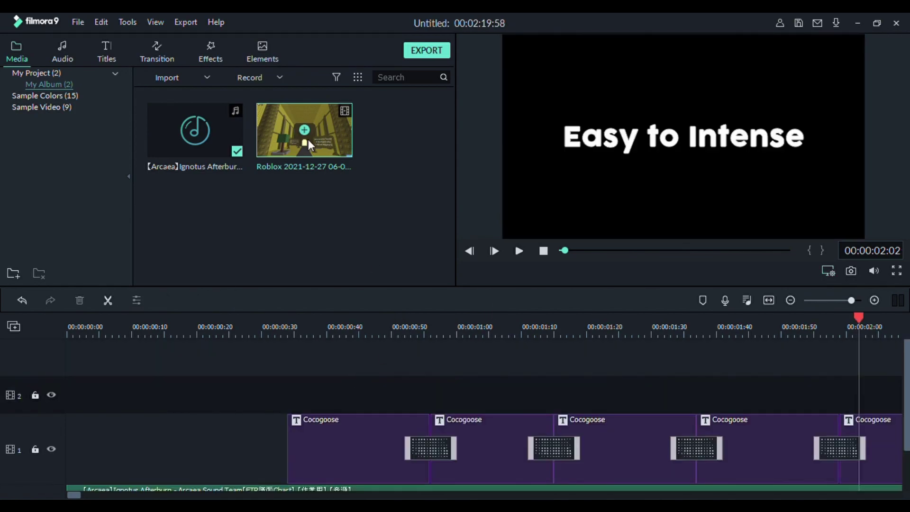
drag(308, 139, 609, 299)
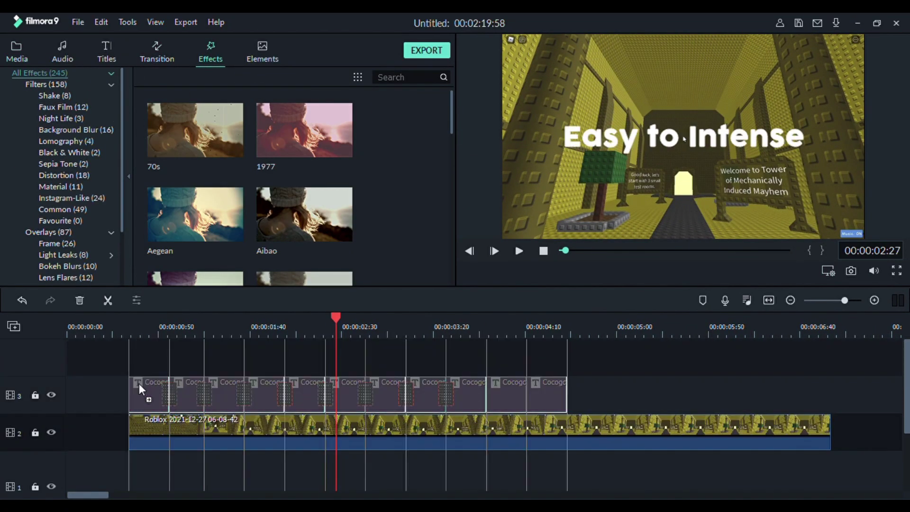
Lower the opacity of the Roblox clip beneath the titles to darken the footage.
double_click(138, 427)
click(65, 90)
drag(181, 143, 184, 144)
click(405, 269)
Place the Plain White image over the Roblox footage, trim it to the first two titles and lower its opacity.
click(17, 52)
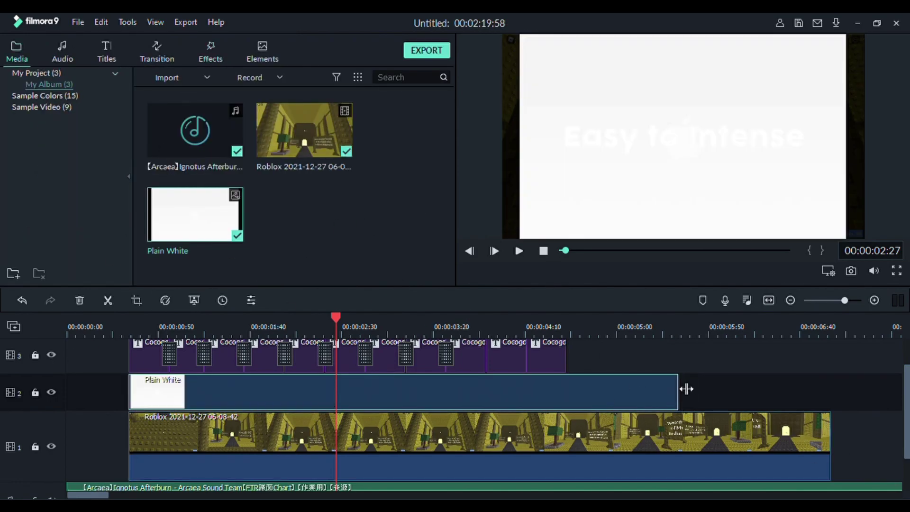
drag(685, 385, 199, 385)
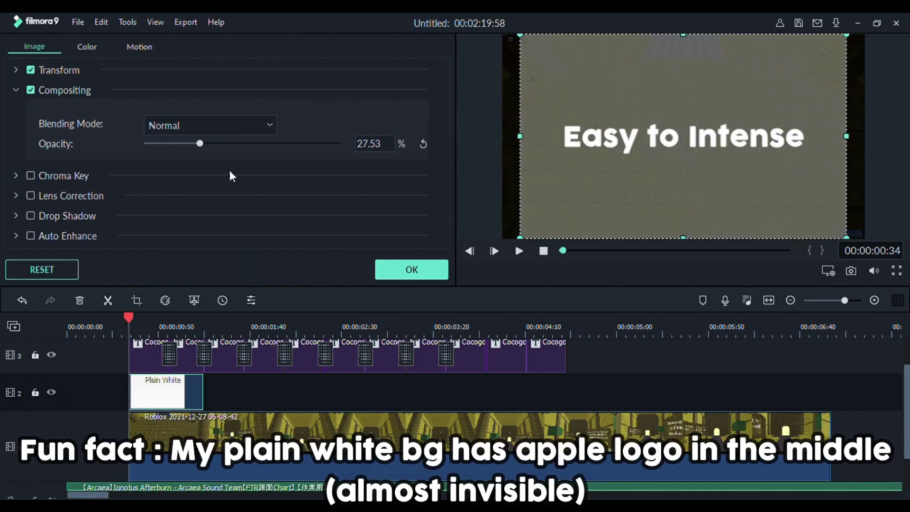
click(412, 269)
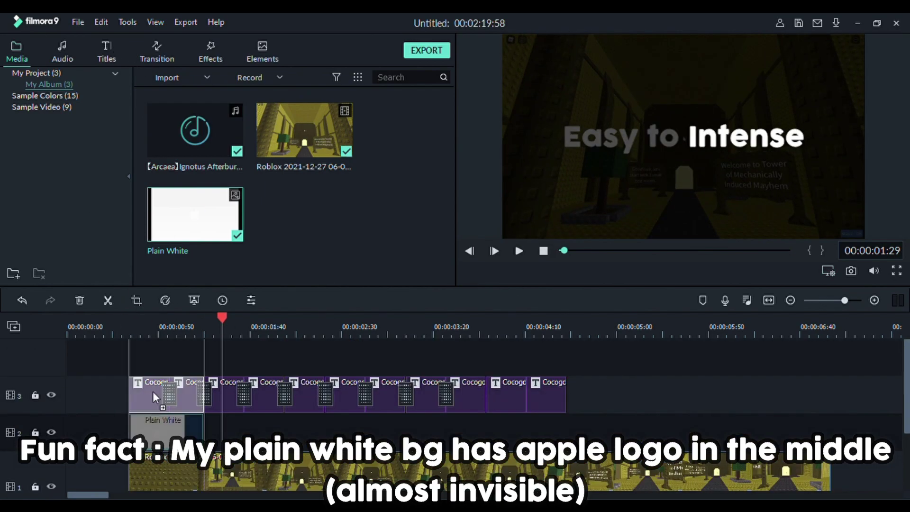
scroll(426, 403, up, 1)
drag(198, 143, 152, 143)
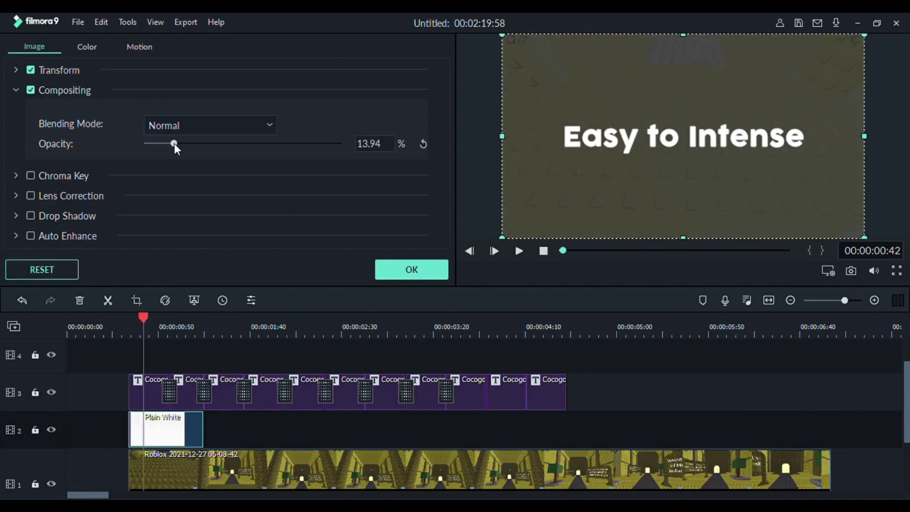
click(410, 277)
Add a Dissolve to the extended Plain White clip, stretch the transition across the whole clip and preview the opening.
drag(195, 175, 325, 438)
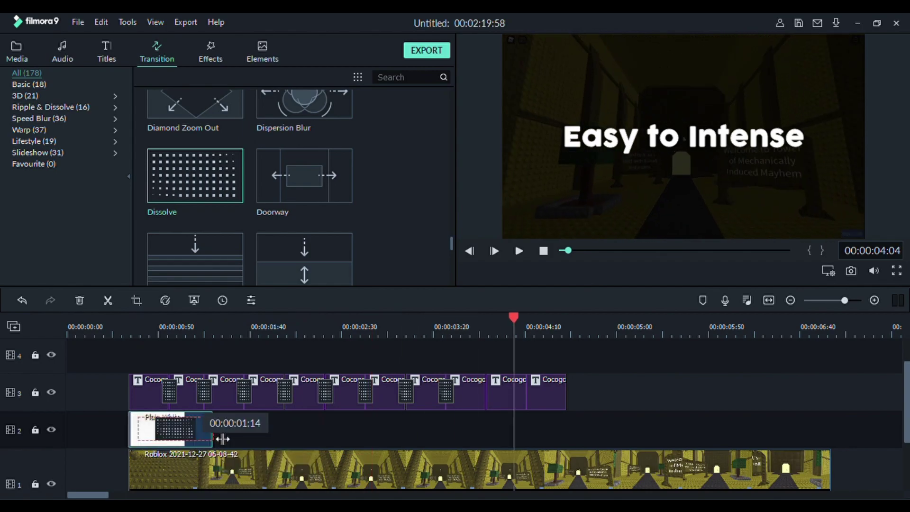
drag(251, 429, 129, 429)
click(116, 321)
key(space)
click(123, 321)
key(space)
click(896, 271)
key(Escape)
Lower the Plain White clip's opacity further and replay the opening from the first title.
click(128, 321)
double_click(141, 441)
drag(153, 144, 149, 143)
click(410, 272)
click(129, 321)
key(space)
key(space)
Set the Plain White clip's opacity to 0.3 % and play the title sequence.
double_click(191, 444)
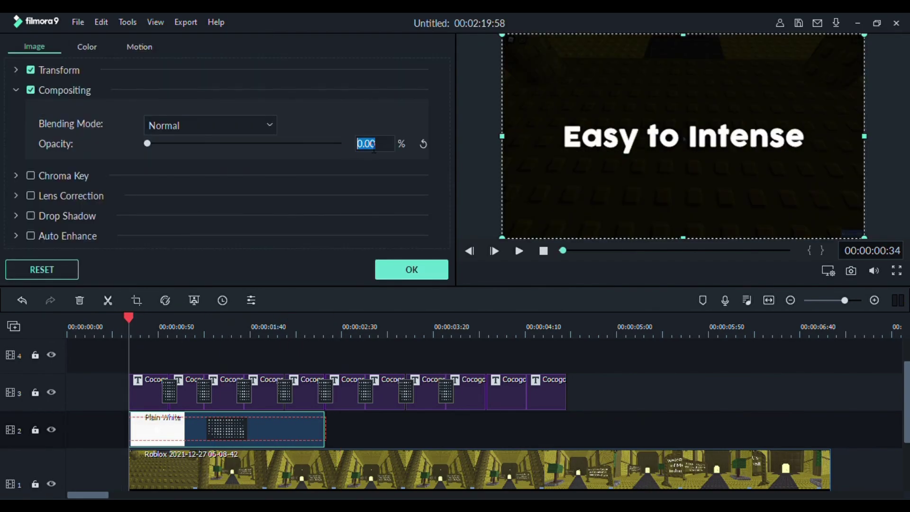
text(0.3)
key(Return)
click(410, 270)
key(space)
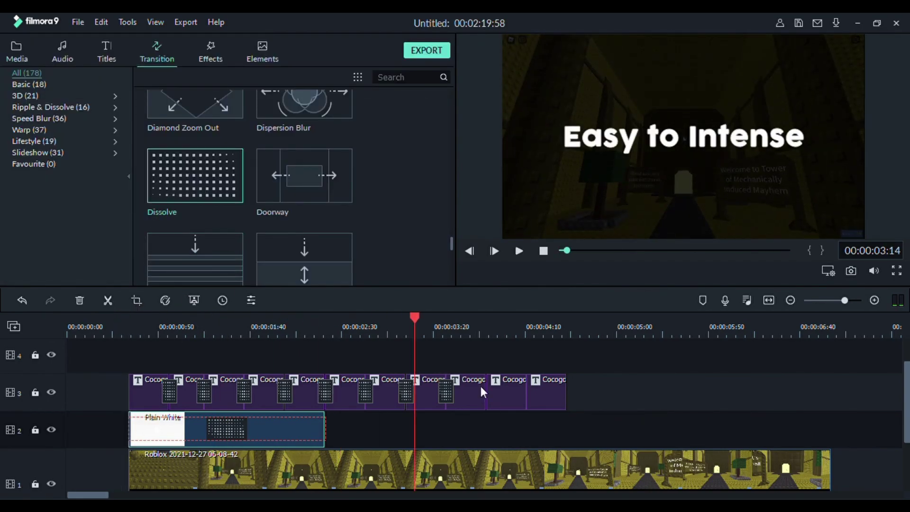
scroll(478, 384, down, 1)
key(space)
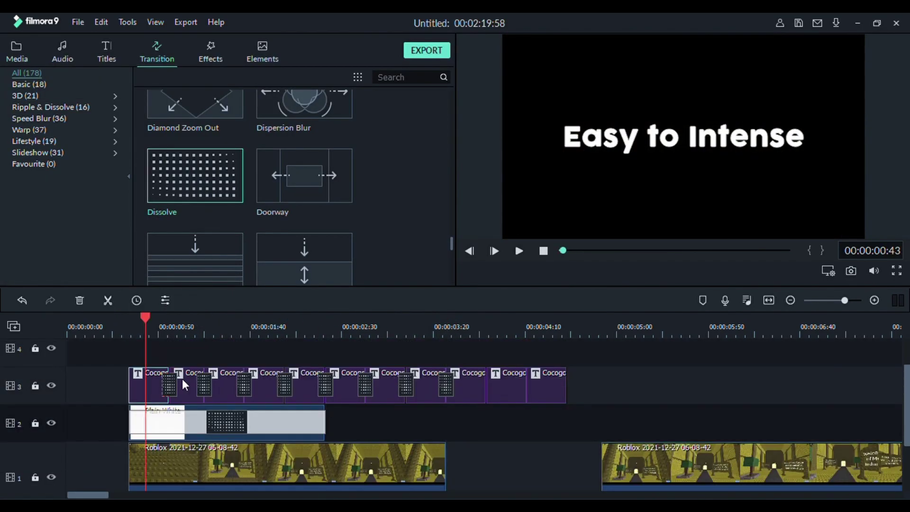
Try removing part of the text in the first title on track 4 and undo the deletion.
click(219, 325)
double_click(131, 377)
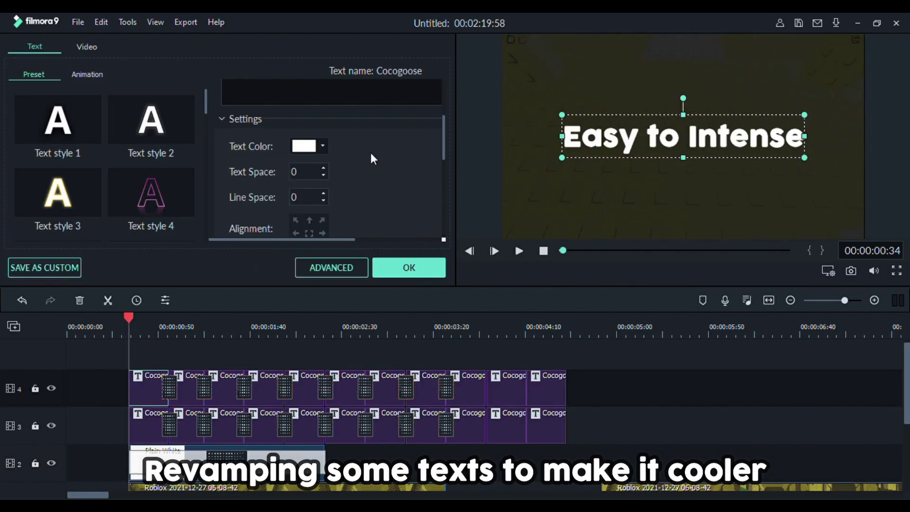
scroll(266, 189, up, 3)
click(254, 239)
drag(289, 136, 173, 138)
key(BackSpace)
key(ctrl+z)
click(417, 262)
Change the text of the first title on track 4 to "Intense" and apply it.
double_click(147, 388)
click(315, 151)
key(ctrl+a)
text(In)
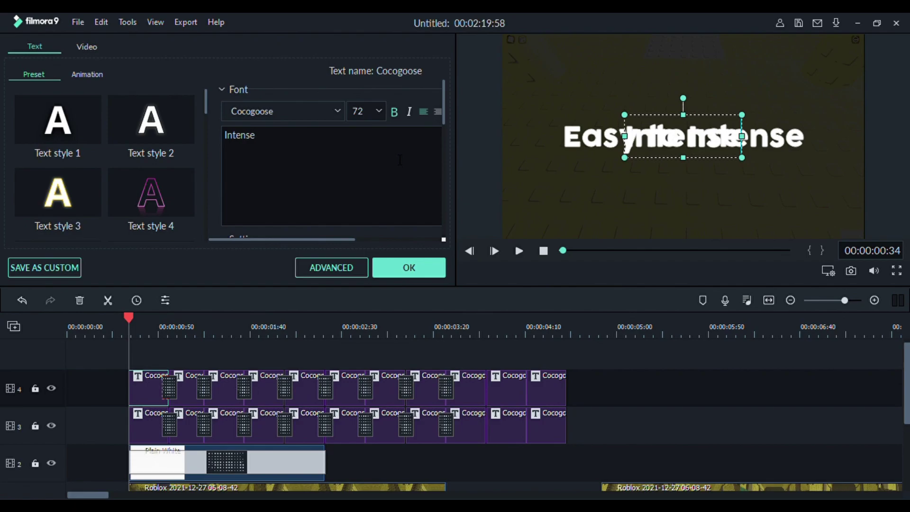
drag(342, 239, 369, 240)
click(409, 268)
Delete "Intense" from the first title on track 3 so its text reads "Easy to".
double_click(616, 137)
drag(805, 137, 718, 165)
key(BackSpace)
click(698, 175)
Try deleting the remaining titles after the first pair and undo the deletion.
drag(129, 319, 149, 349)
drag(182, 354, 597, 435)
key(Delete)
drag(149, 318, 169, 318)
key(ctrl+z)
Paste the edited title pair onto tracks 5 and 6 at the second title's start and adjust both clips' edges.
scroll(16, 389, up, 3)
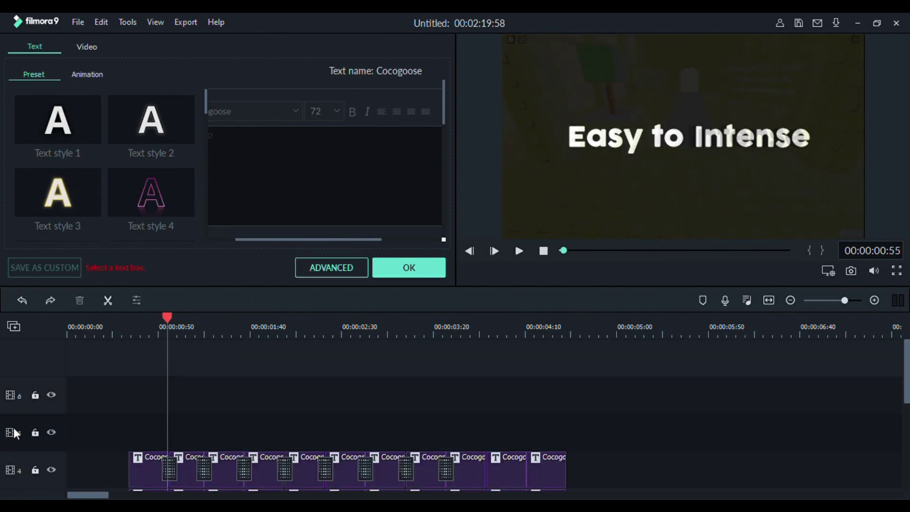
key(ctrl+v)
scroll(437, 483, up, 5)
scroll(436, 483, down, 1)
scroll(437, 484, left, 3)
drag(355, 392, 365, 391)
drag(355, 360, 366, 360)
drag(581, 393, 562, 392)
drag(581, 365, 563, 376)
scroll(563, 376, down, 4)
Copy the title pair on tracks 5 and 6 and paste it repeatedly, end to end, along the remaining beats.
drag(306, 392, 204, 351)
key(ctrl+c)
drag(281, 318, 274, 312)
key(ctrl+v)
key(ctrl+v)
key(ctrl+v)
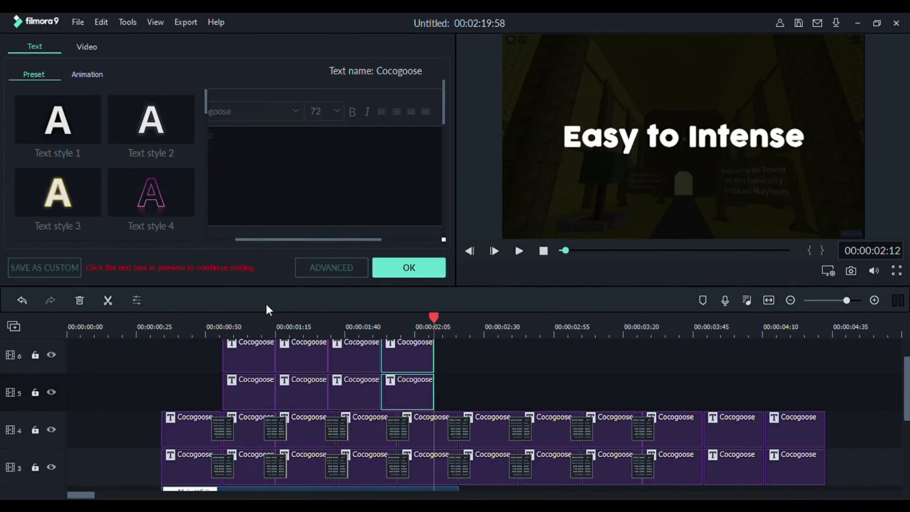
key(ctrl+v)
key(ctrl+v)
key(ctrl+v)
key(ctrl+v)
key(ctrl+v)
Select all the new title copies on tracks 5 and 6 and move them down to replace the old titles on tracks 3 and 4.
drag(676, 396, 294, 433)
scroll(180, 374, down, 1)
scroll(232, 365, up, 1)
drag(233, 364, 830, 443)
drag(264, 433, 264, 473)
Try setting the second title's font size to 80 and undo the recent changes.
click(173, 328)
click(247, 430)
click(222, 328)
double_click(316, 111)
text(80)
key(ctrl+z)
key(ctrl+z)
key(ctrl+z)
key(ctrl+z)
key(ctrl+z)
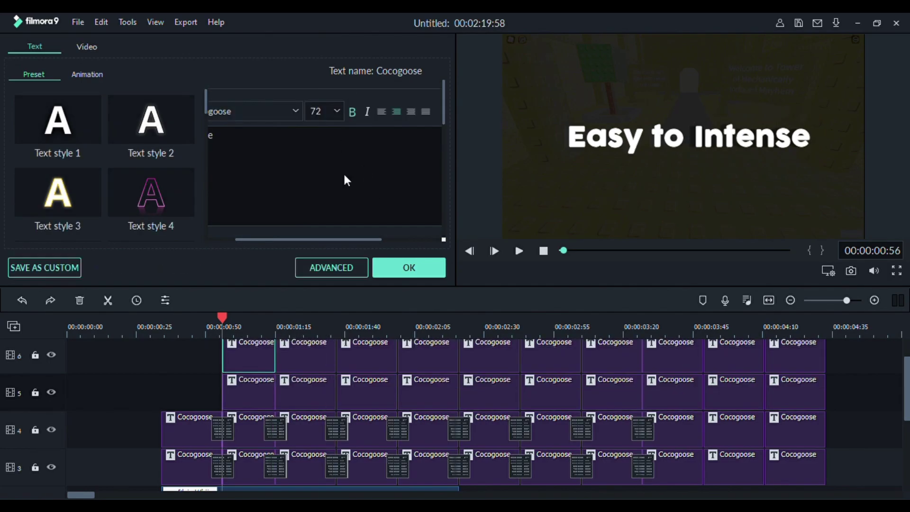
Redo the replacement of the old titles on tracks 3 and 4 and close the text settings.
key(ctrl+y)
scroll(297, 172, down, 3)
click(387, 271)
Make the text grey in the third and fifth titles on track 3 and the fourth title on track 4.
double_click(312, 467)
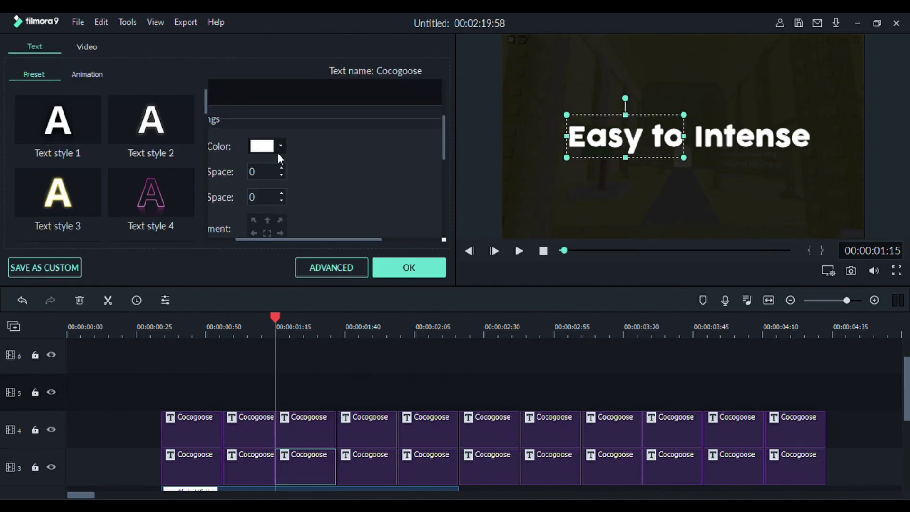
click(392, 268)
double_click(375, 430)
click(412, 455)
click(371, 428)
click(402, 263)
double_click(417, 464)
click(281, 146)
click(284, 171)
click(402, 269)
Make the text grey in the sixth and eighth titles on track 4 and the seventh title on track 3.
double_click(486, 432)
click(281, 147)
click(284, 172)
click(402, 270)
double_click(537, 456)
click(281, 146)
click(285, 171)
click(401, 269)
double_click(604, 432)
click(281, 146)
click(284, 171)
click(402, 269)
Add Dissolve transitions between the titles on tracks 3 and 4, alternating between the two tracks at successive cuts.
drag(196, 176, 216, 432)
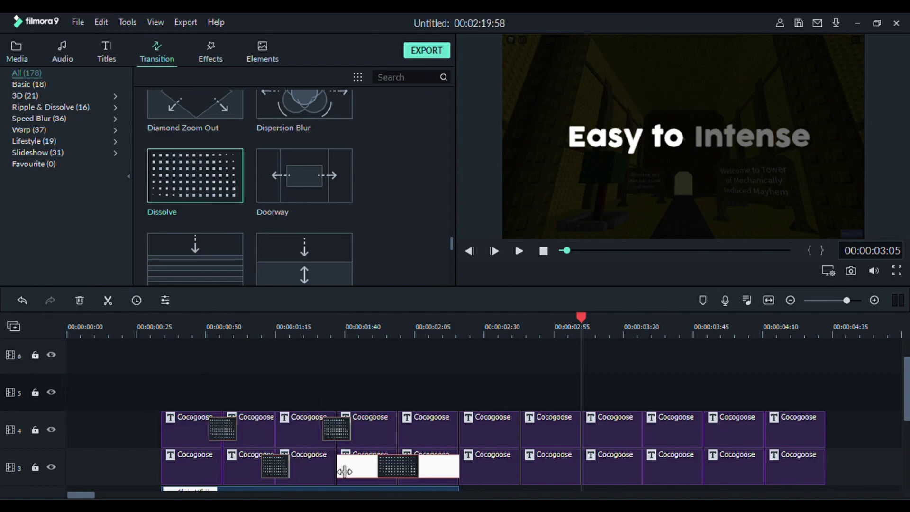
drag(195, 176, 580, 432)
drag(195, 175, 634, 478)
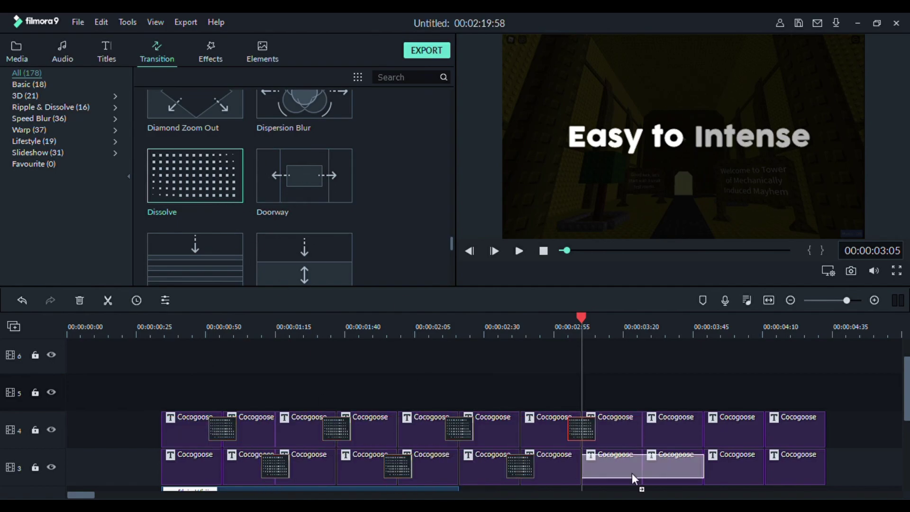
drag(686, 447, 691, 448)
Play the title sequence from the start and step through the frames to check the alternating text fades.
click(74, 327)
key(space)
click(152, 326)
scroll(329, 447, down, 4)
key(space)
key(space)
scroll(724, 374, up, 2)
scroll(693, 394, up, 1)
key(Left)
key(Left)
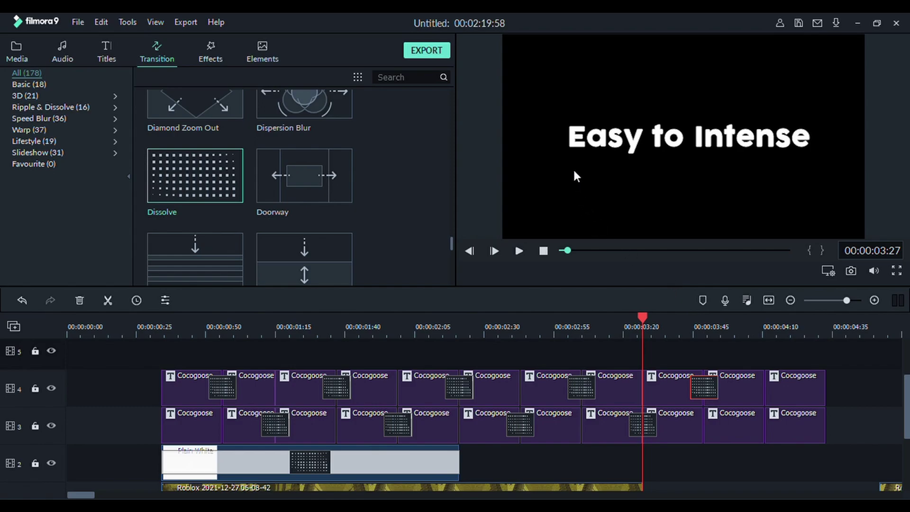
Split the ninth title on track 4 into one-frame slices starting at 00:00:03:34 and select one slice.
scroll(643, 426, down, 3)
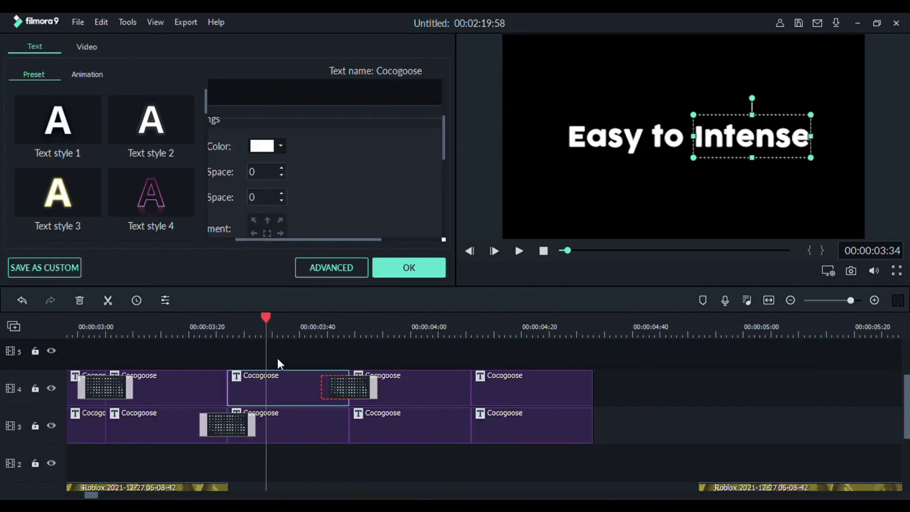
key(ctrl+b)
key(Right)
key(ctrl+b)
key(Right)
key(ctrl+b)
key(Right)
key(ctrl+b)
key(Right)
key(ctrl+b)
key(Right)
key(ctrl+b)
key(Right)
key(ctrl+b)
key(Right)
key(ctrl+b)
click(270, 384)
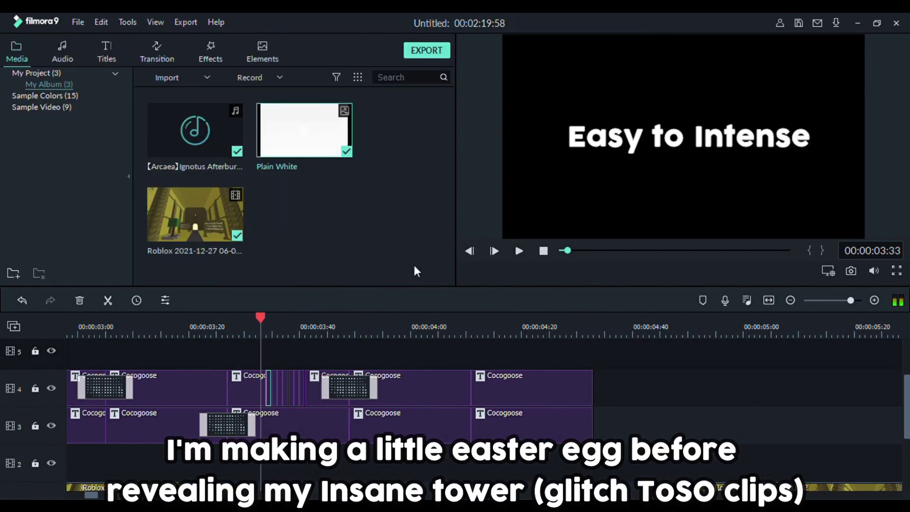
key(Right)
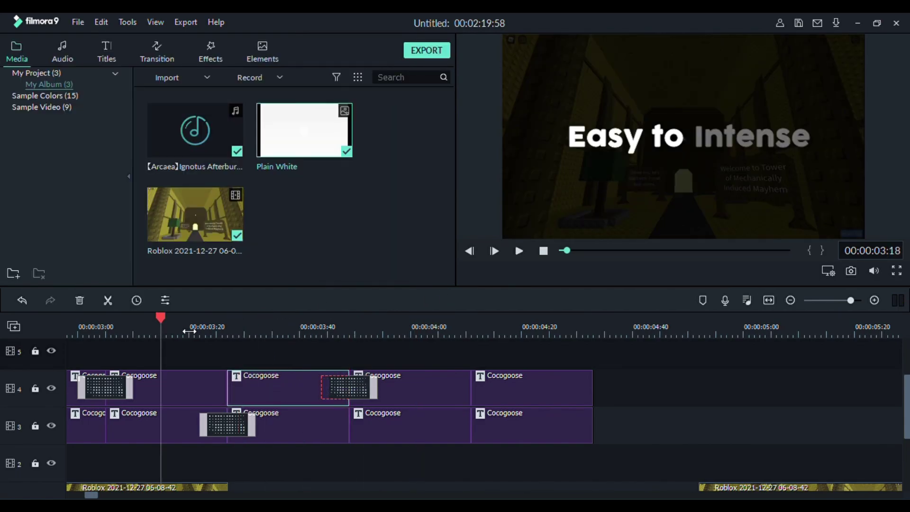
Split the ninth title on track 4 into short slices from 00:00:03:33 onward, a frame at a time.
drag(189, 331, 258, 312)
key(ctrl+b)
key(Right)
key(ctrl+b)
key(Right)
key(ctrl+b)
key(Right)
key(ctrl+b)
key(Left)
key(Left)
key(Right)
key(Right)
key(Right)
key(ctrl+b)
key(Right)
Change the word Intense to "InSane" in the short title slices on track 4.
double_click(291, 397)
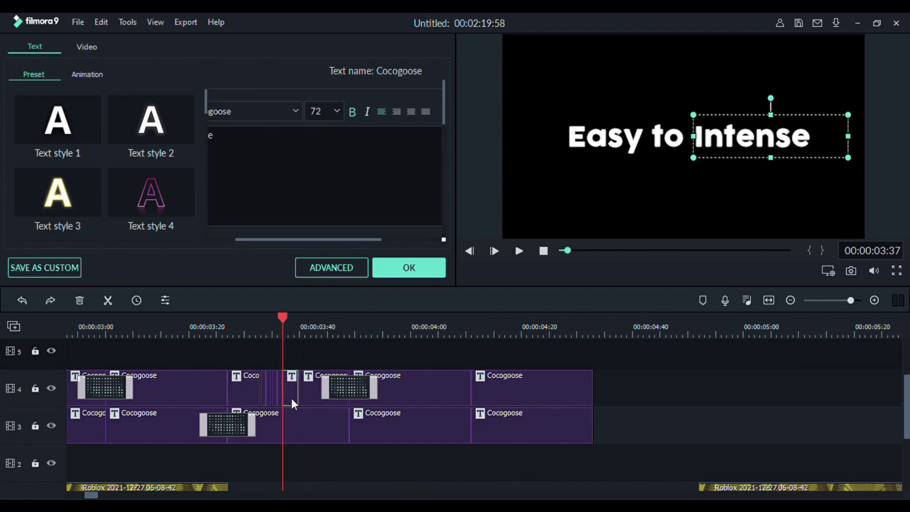
key(BackSpace)
key(BackSpace)
text(Sane)
scroll(294, 189, down, 3)
double_click(263, 381)
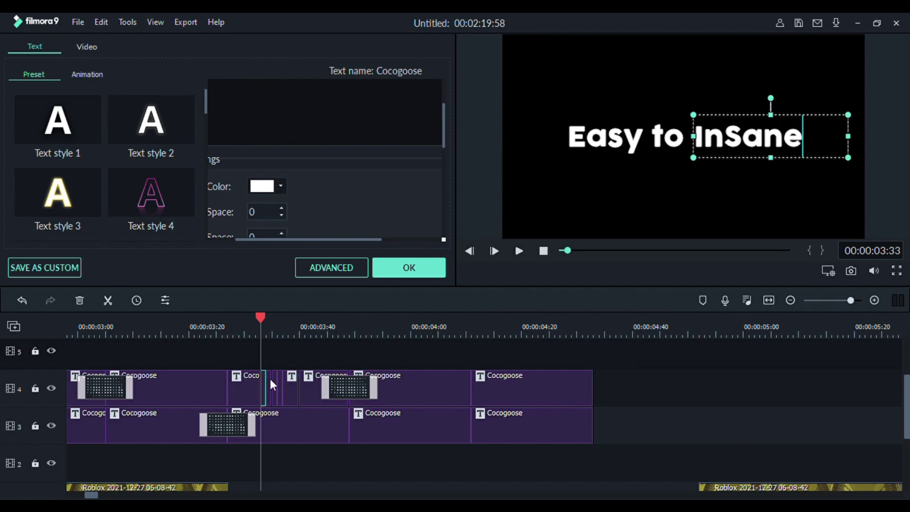
click(409, 268)
Play the glitch slices and extend the yellow gameplay clip on track 1 to where the slices begin.
click(266, 327)
key(space)
click(111, 331)
scroll(190, 427, down, 2)
drag(228, 455, 263, 452)
click(310, 199)
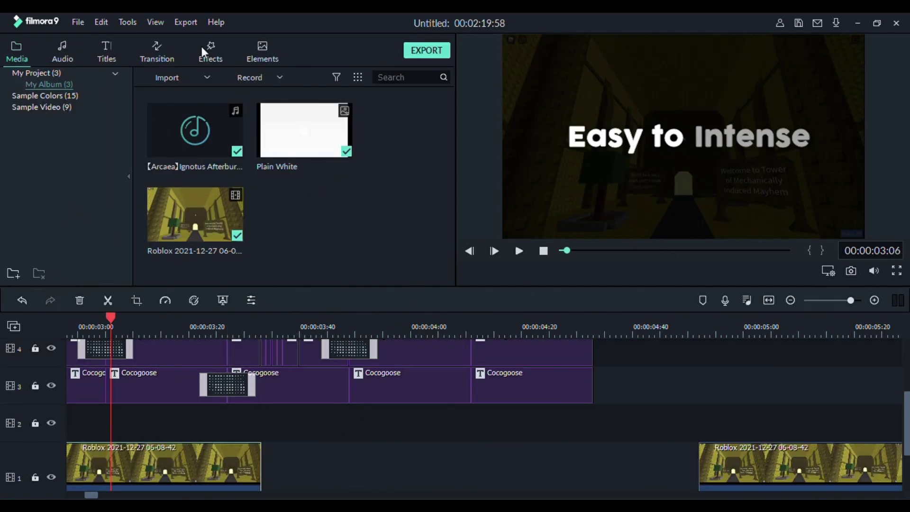
double_click(307, 215)
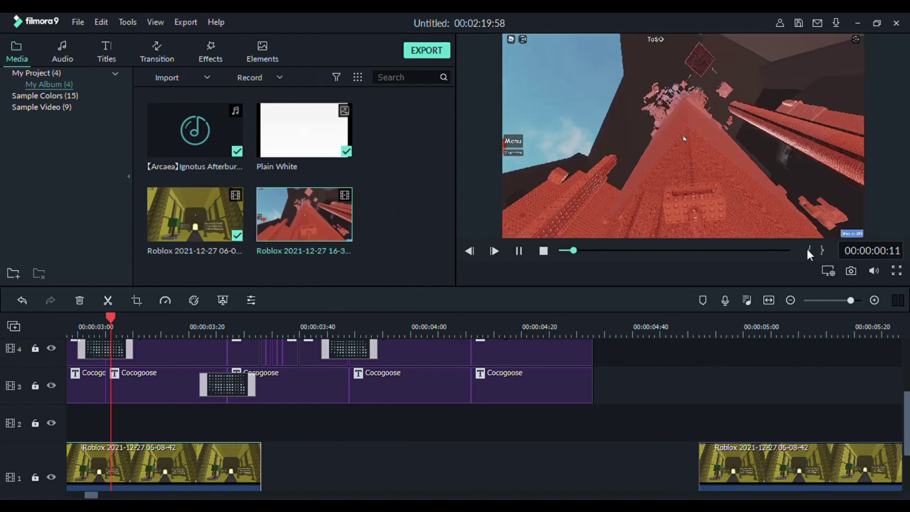
click(809, 250)
click(823, 251)
drag(306, 215, 264, 417)
Trim the red gameplay clip to end with the titles and move it to track 1 beside the yellow clip.
click(610, 327)
key(ctrl+b)
click(638, 416)
key(Delete)
drag(559, 417, 559, 459)
drag(609, 458, 596, 459)
Dim the red gameplay clip to match the yellow one and move it up to track 2.
double_click(559, 457)
click(222, 327)
click(228, 454)
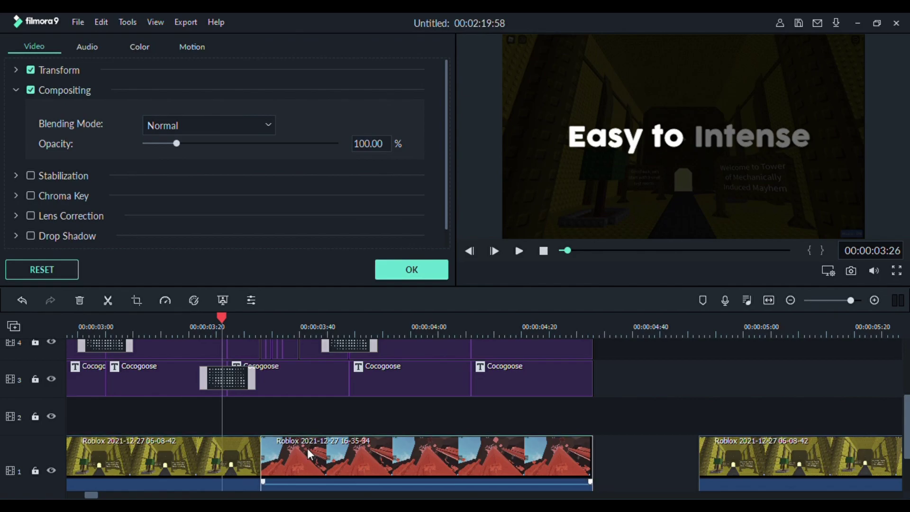
click(411, 269)
drag(371, 327, 239, 327)
drag(396, 457, 396, 417)
Split the red clip on track 2 three frames in and extend the later yellow clip back to that cut on track 1.
key(Right)
key(Right)
key(Right)
key(Right)
key(Right)
key(Right)
key(Right)
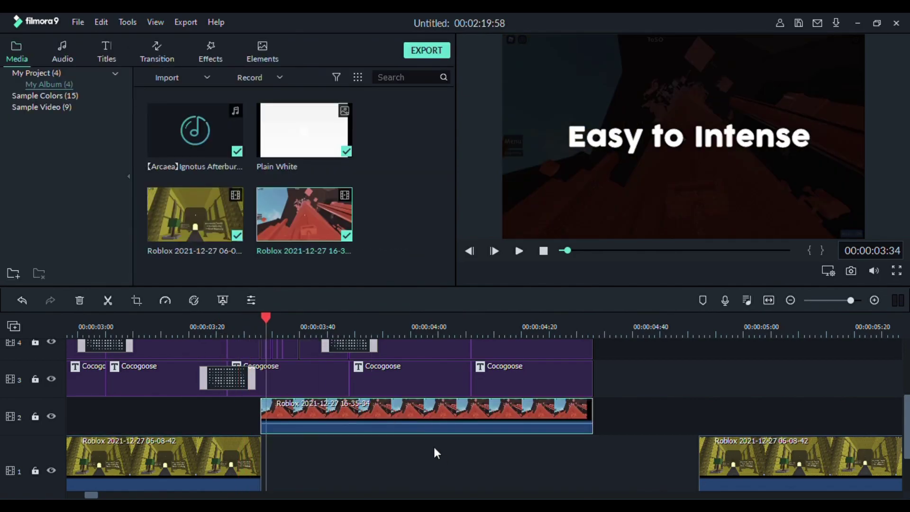
key(ctrl+b)
drag(727, 458, 306, 458)
Split the yellow clip on track 1 and the red clip on track 2 at three-frame intervals up to about 00:00:03:51.
key(Right)
key(Right)
key(Right)
key(ctrl+b)
click(320, 413)
key(Right)
key(Right)
key(Right)
key(ctrl+b)
click(327, 452)
key(Right)
key(Right)
key(Right)
key(ctrl+b)
click(354, 416)
key(Right)
key(Right)
key(Right)
key(ctrl+b)
click(359, 448)
key(Right)
key(Right)
key(Right)
key(ctrl+b)
Delete the surplus red footage, arrange the red slices on track 1 alternating with yellow ones, and play the flicker.
click(416, 446)
key(Delete)
key(ctrl+z)
click(407, 416)
key(Delete)
drag(269, 417, 269, 457)
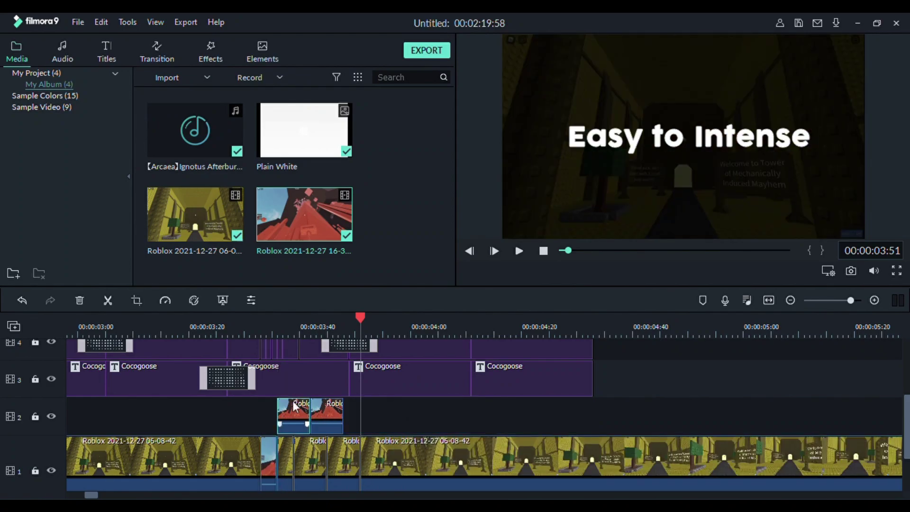
drag(367, 460, 350, 460)
key(space)
key(space)
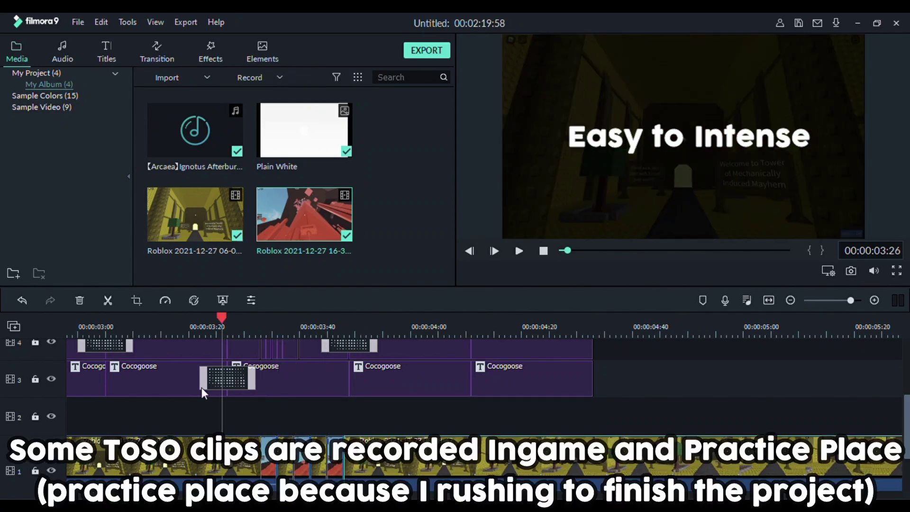
click(111, 327)
key(space)
key(space)
Delete the alternating slices and extend the first red slice across the gap to the remaining yellow clip.
drag(290, 464, 337, 462)
key(Delete)
drag(276, 462, 348, 460)
Copy the red clip, place the copy on track 1 at the start of the last title, and play the section.
key(ctrl+c)
click(278, 411)
key(ctrl+v)
drag(577, 413, 533, 462)
click(142, 327)
key(space)
key(space)
Add a Dissolve transition between the second red clip and the following yellow clip, and play it back.
click(157, 51)
drag(208, 171, 532, 464)
click(460, 327)
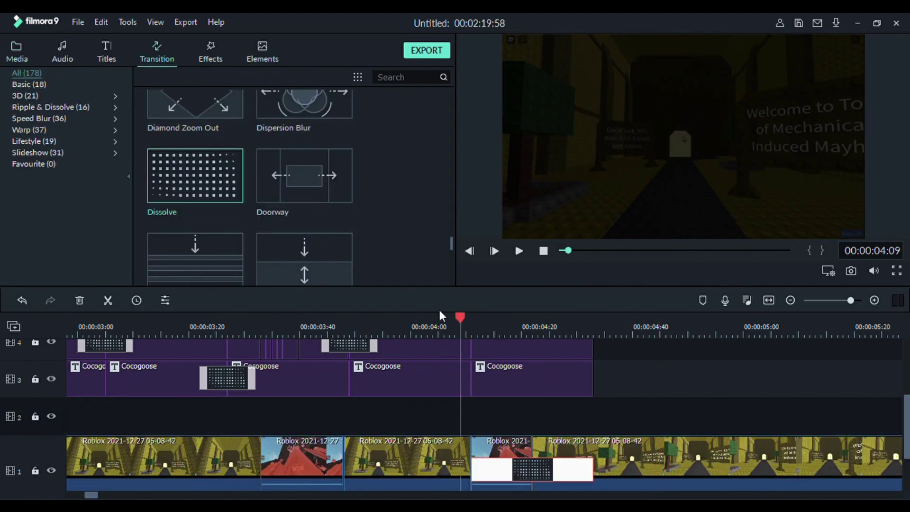
key(space)
click(208, 326)
key(space)
key(space)
Shift the second red clip slightly earlier and trim the last yellow clip to end with the title sequence.
drag(540, 414, 512, 455)
drag(494, 448, 467, 446)
click(595, 459)
key(ctrl+b)
click(716, 465)
key(Delete)
drag(681, 471, 599, 475)
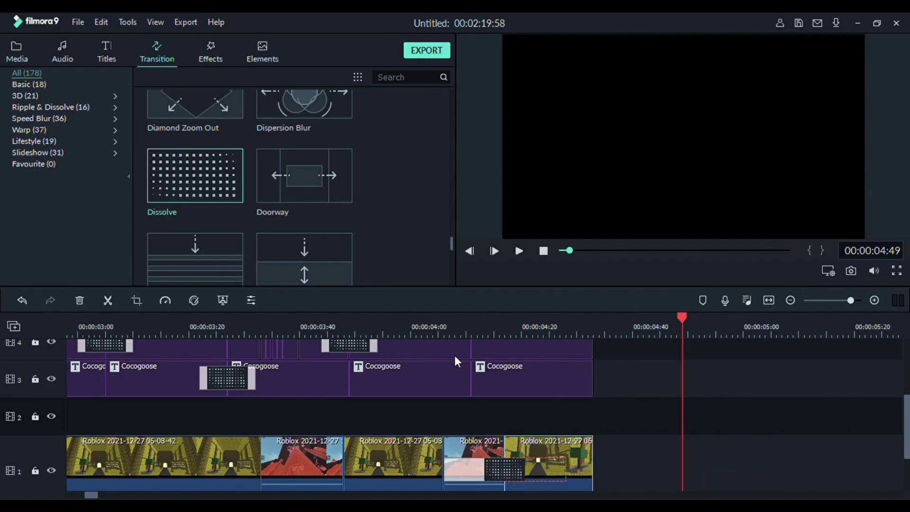
Play the whole intro from the start to check the titles, white flash and gameplay cuts against the beat.
key(space)
key(space)
scroll(135, 348, down, 2)
drag(163, 327, 175, 329)
key(space)
key(space)
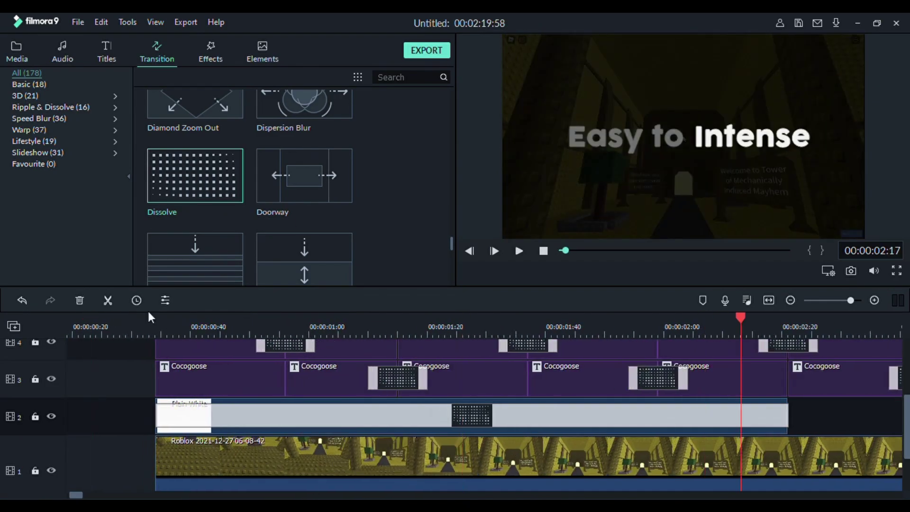
click(175, 328)
key(space)
key(space)
click(356, 328)
click(96, 328)
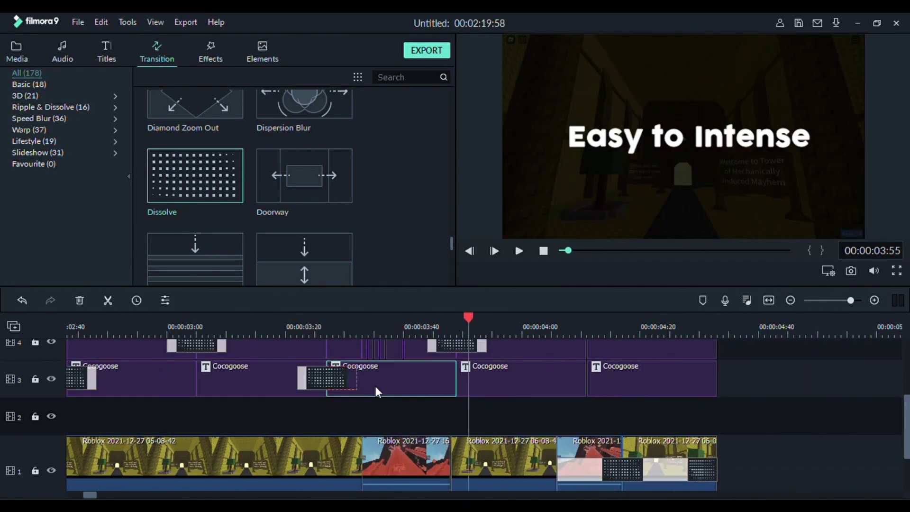
Open the Intense titles around 00:00:03:49 on tracks 3 and 4 to check their text settings.
double_click(374, 386)
click(406, 272)
double_click(512, 383)
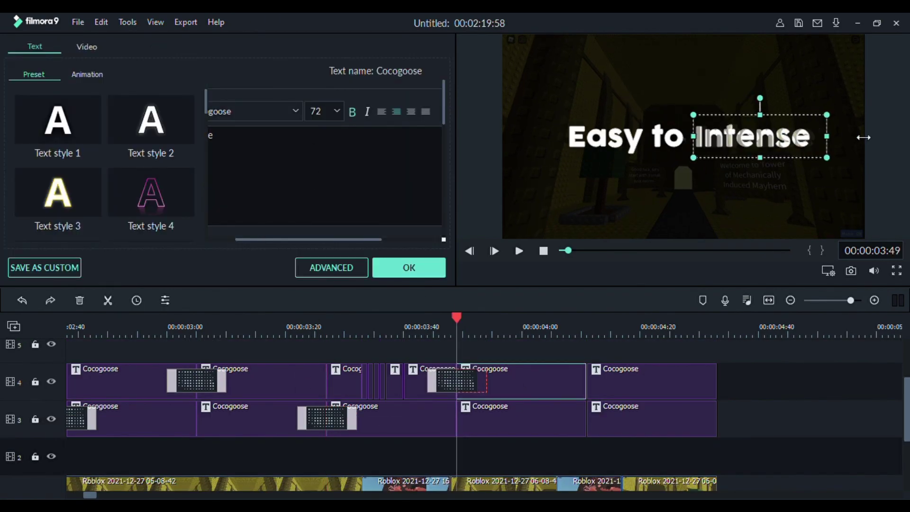
scroll(280, 146, down, 3)
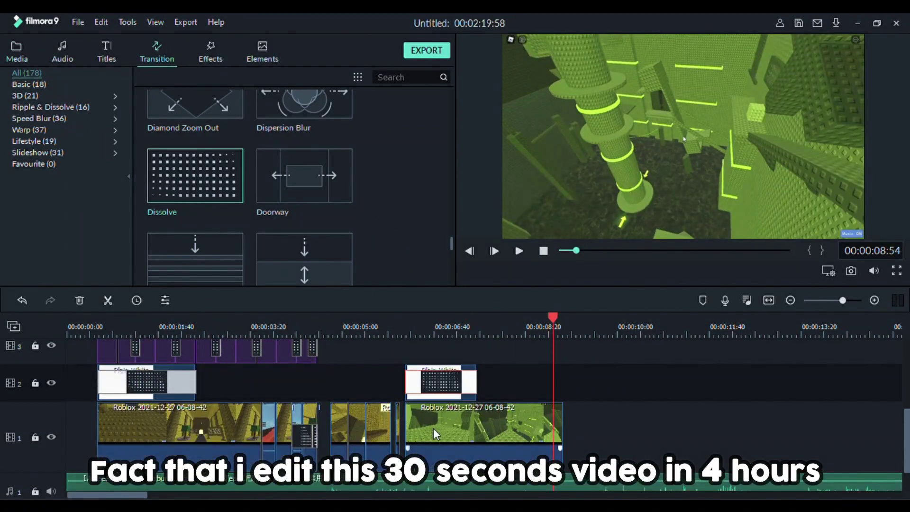
Shorten the Plain White clip above the green gameplay footage and apply a Dissolve transition to it.
click(326, 327)
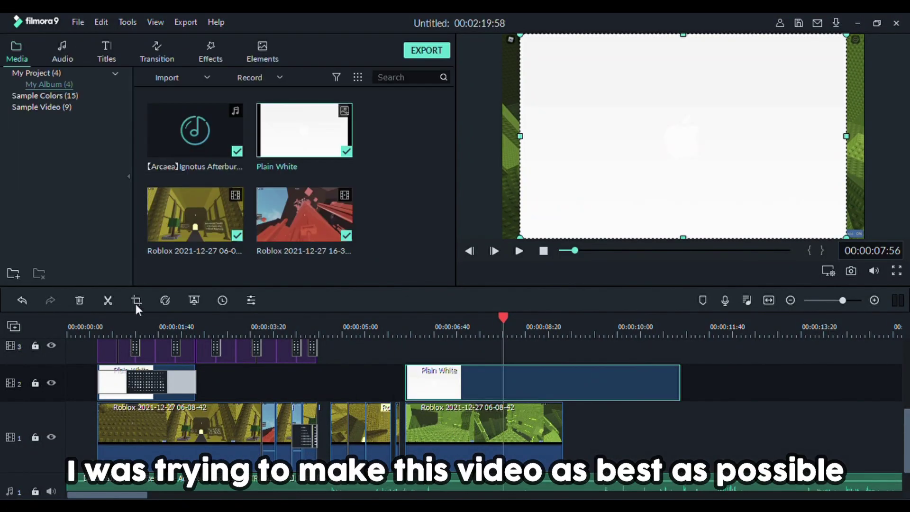
click(154, 59)
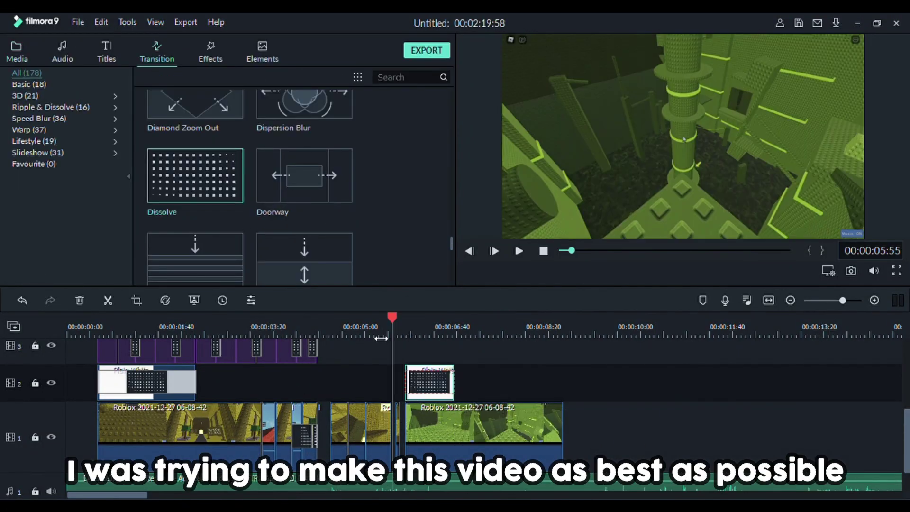
double_click(448, 409)
click(394, 268)
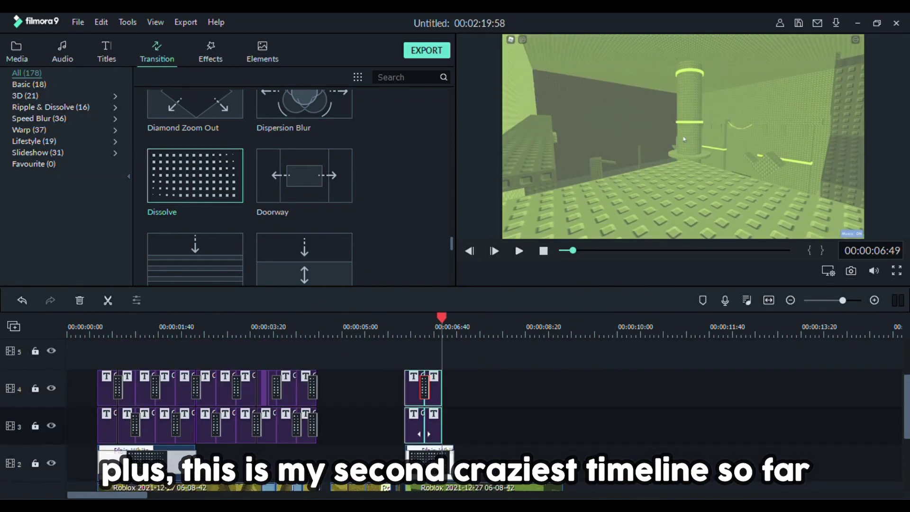
Replace the text of the second title on track 3 above the green footage with "Mi".
double_click(428, 427)
key(ctrl+a)
text(Mi)
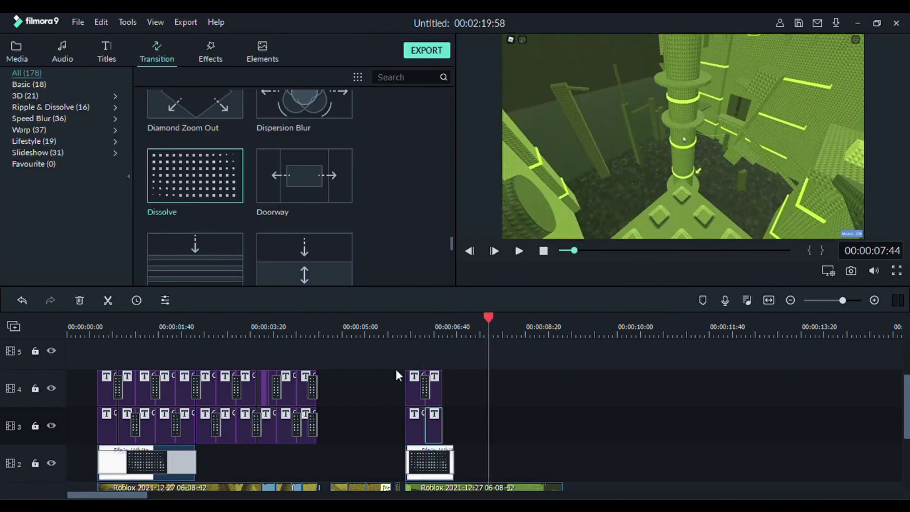
Paste a third title pair at 00:00:06:49 and place a copy of the intro title group on tracks 5 and 6 above the green footage.
click(441, 326)
key(ctrl+v)
drag(77, 357, 312, 440)
key(ctrl+c)
key(ctrl+v)
drag(475, 356, 414, 357)
click(489, 415)
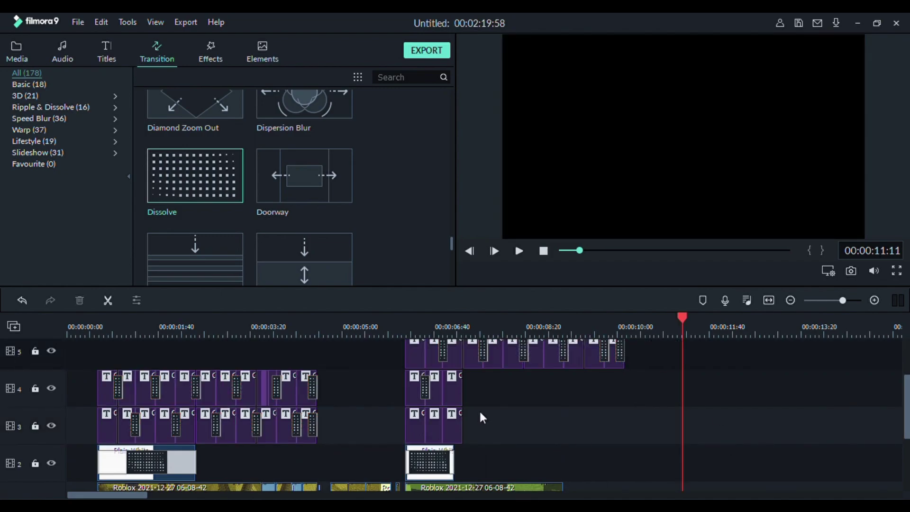
Open and close the third title's text settings on track 3 and hide tracks 5 and 6.
double_click(452, 424)
scroll(363, 213, down, 3)
click(409, 268)
click(52, 351)
scroll(51, 353, up, 1)
click(51, 353)
Try to paste another copy of the titles at 00:00:07:12 and undo the paste.
click(473, 428)
click(439, 457)
key(Down)
key(ctrl+v)
key(ctrl+z)
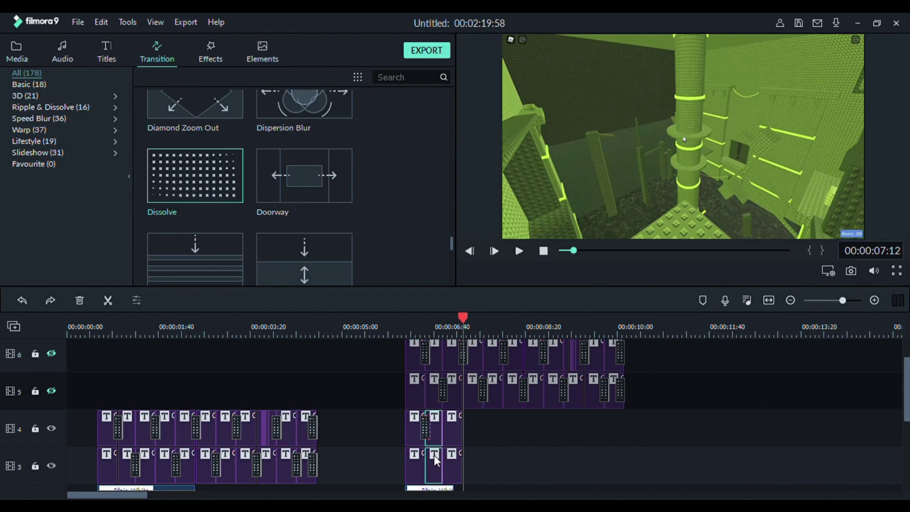
Copy the title pairs above the green footage and paste them repeatedly along tracks 3 and 4 up to 00:00:09:46.
drag(463, 434, 493, 412)
key(Down)
click(453, 462)
drag(490, 456, 454, 434)
key(ctrl+c)
key(ctrl+v)
key(Left)
key(Right)
drag(539, 412, 426, 469)
drag(426, 470, 420, 457)
drag(540, 459, 493, 417)
key(ctrl+c)
key(ctrl+v)
key(ctrl+v)
key(ctrl+v)
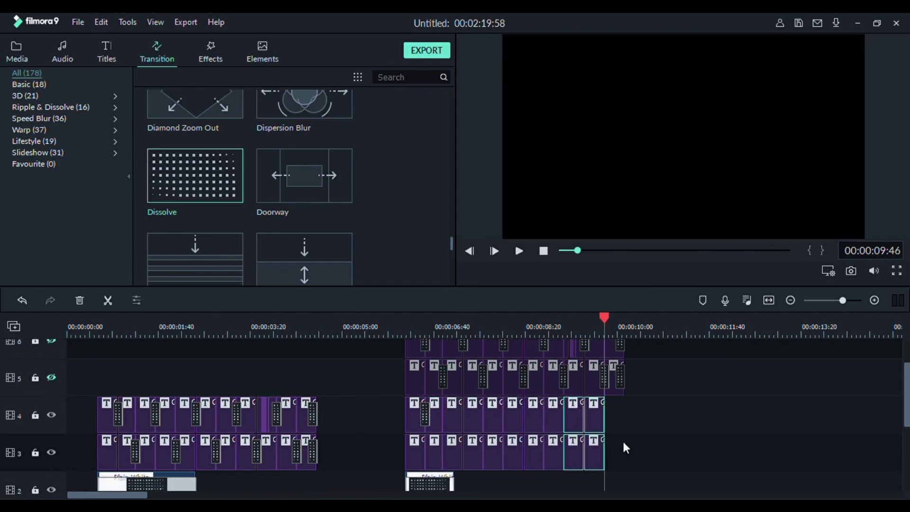
Delete the surplus titles at the end of the sequence and clear the copied title group from tracks 5 and 6.
drag(678, 452, 634, 416)
key(Delete)
drag(719, 455, 366, 360)
key(Delete)
click(397, 381)
key(space)
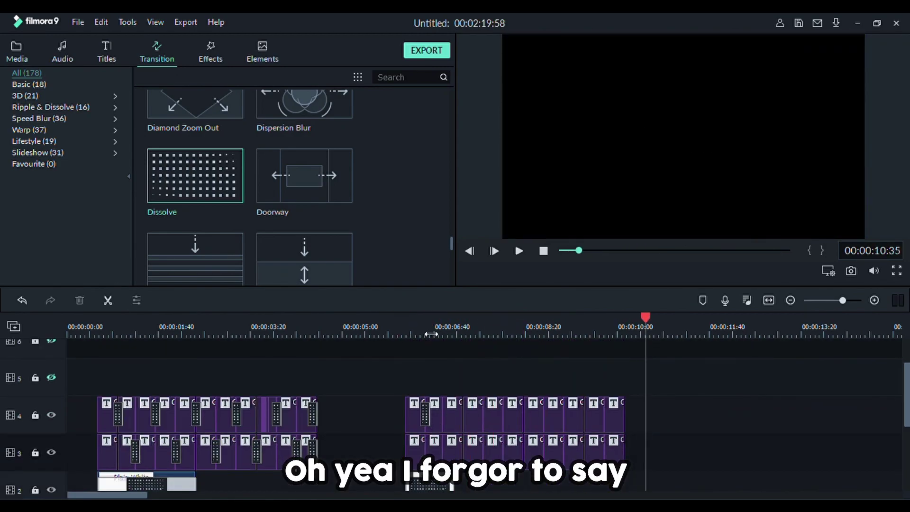
Add Dissolve transitions between the first pasted titles on tracks 3 and 4, staggered between the two tracks.
double_click(473, 412)
scroll(334, 157, up, 5)
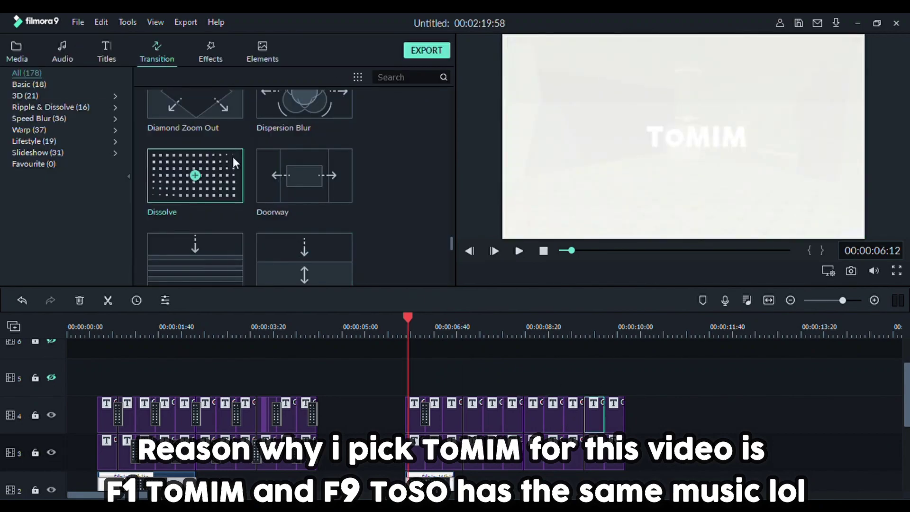
drag(232, 155, 456, 403)
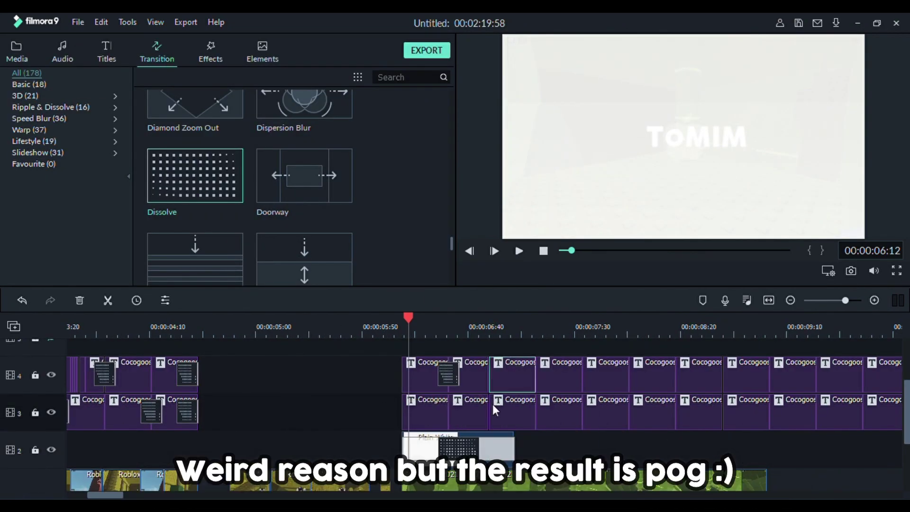
double_click(476, 377)
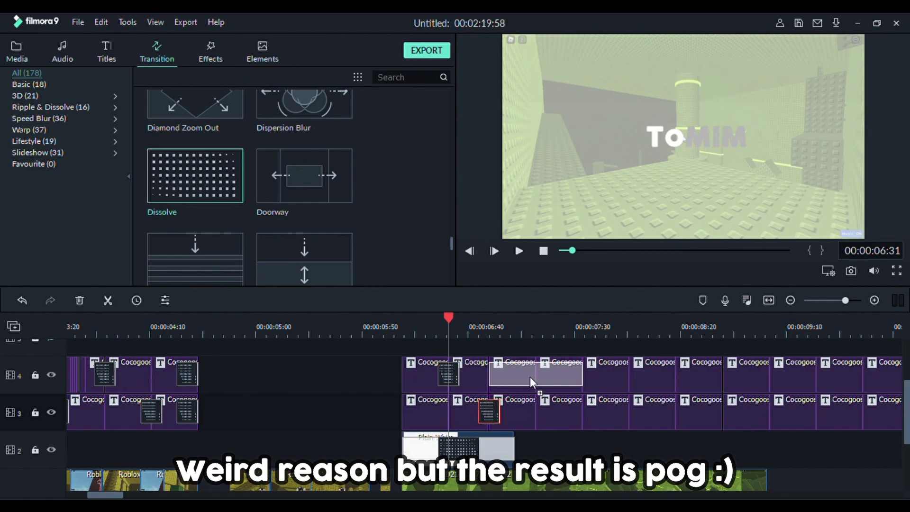
drag(530, 378, 531, 378)
Try to apply the 00:00:00:44 transition duration to all transitions, and undo it.
click(309, 114)
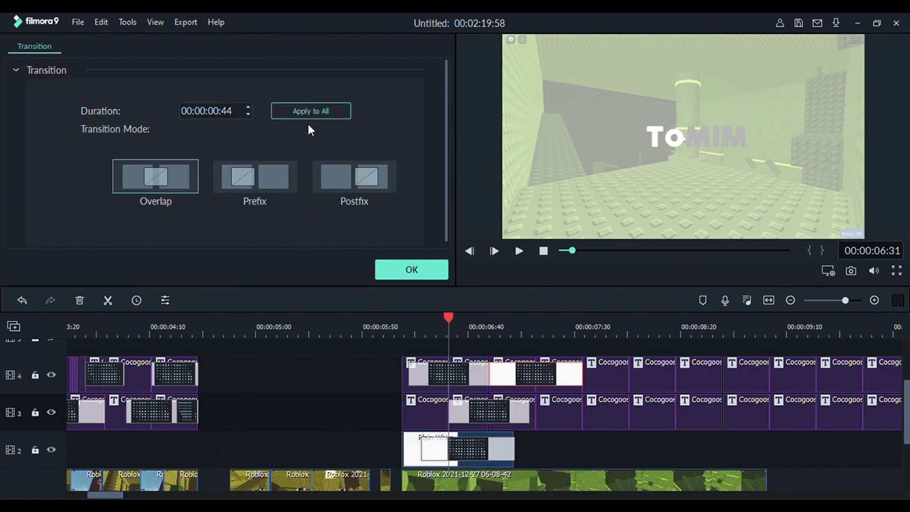
key(ctrl+z)
key(ctrl+z)
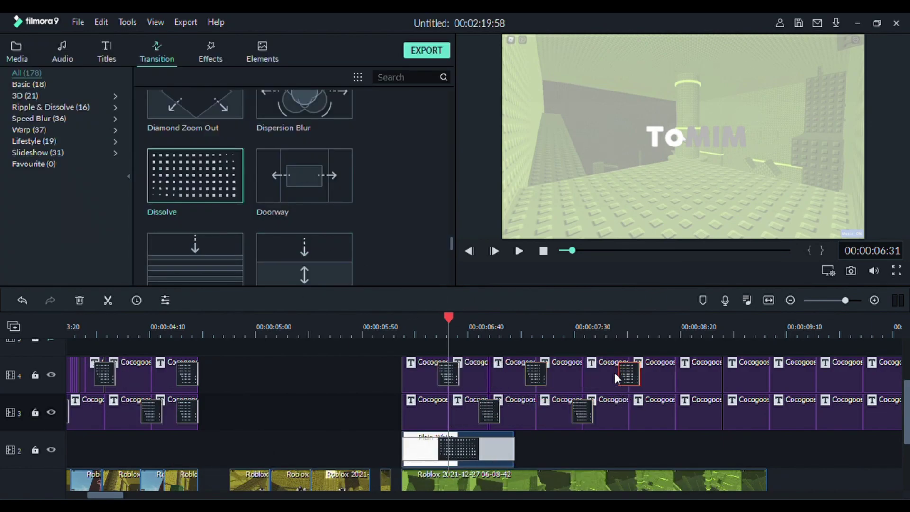
Add staggered Dissolve transitions between the remaining titles on tracks 3 and 4 and play back the title sequence.
drag(194, 175, 676, 421)
drag(637, 412, 674, 412)
drag(195, 175, 723, 389)
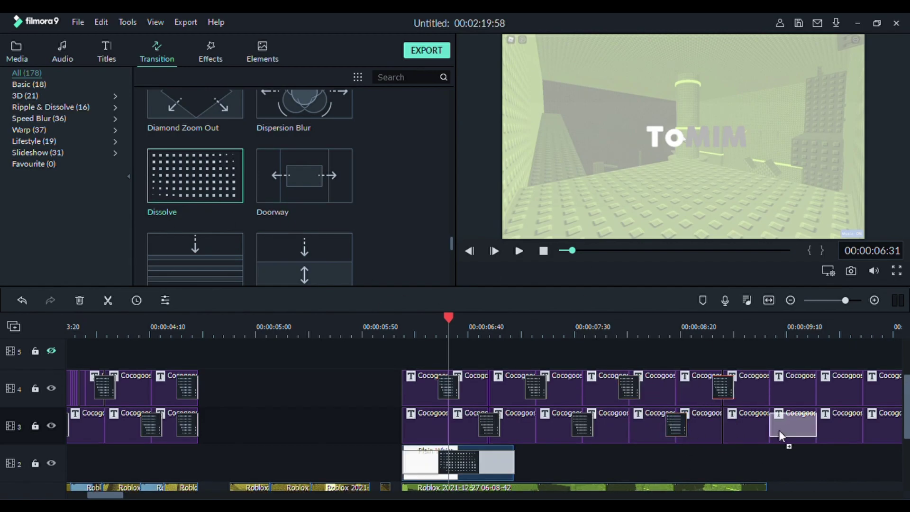
click(590, 495)
drag(194, 175, 435, 429)
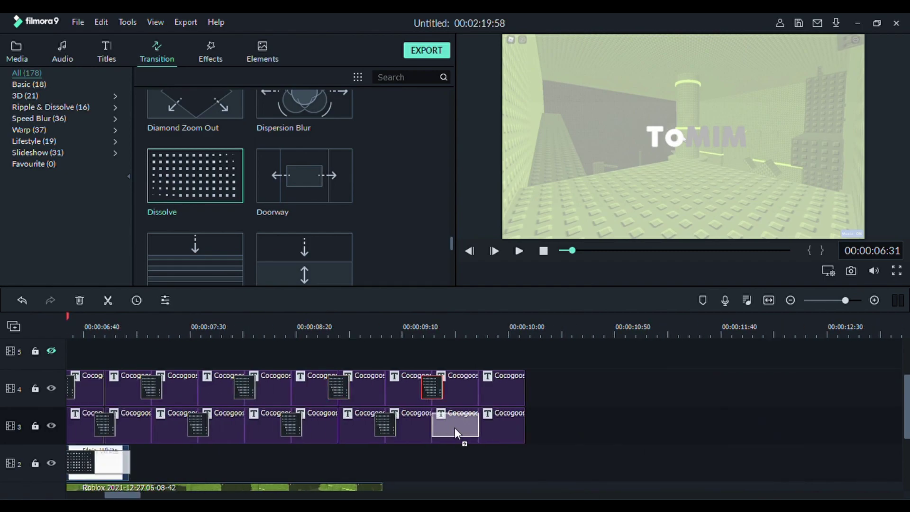
key(space)
key(space)
scroll(351, 451, down, 10)
scroll(351, 450, up, 10)
click(189, 327)
key(space)
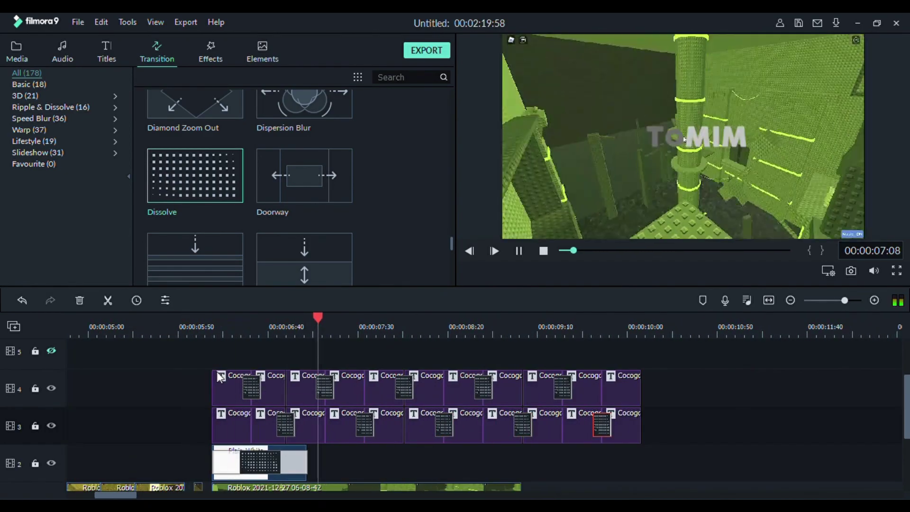
Paste a copy of the later titles with their Dissolves after the sequence on tracks 3 and 4 and delete the excess end titles.
drag(336, 355, 615, 437)
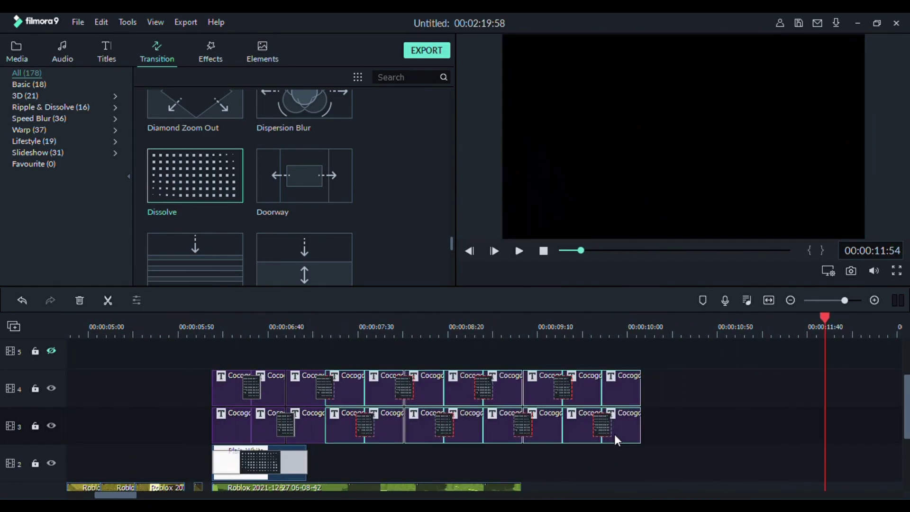
key(ctrl+v)
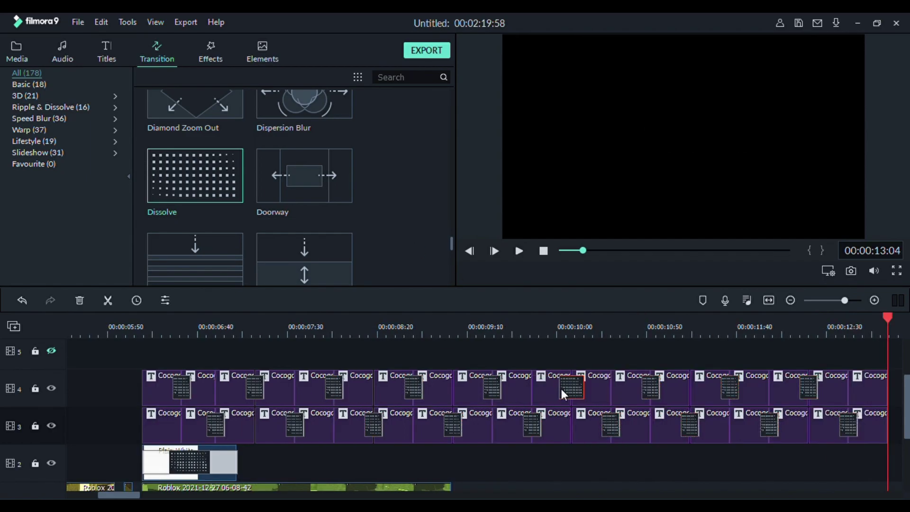
key(space)
drag(883, 359, 784, 426)
key(Delete)
Replace the text of the short title piece at 00:00:09:02 on track 4 with "SO" and add a Dissolve after it.
key(space)
key(space)
click(168, 315)
key(space)
drag(139, 326, 441, 379)
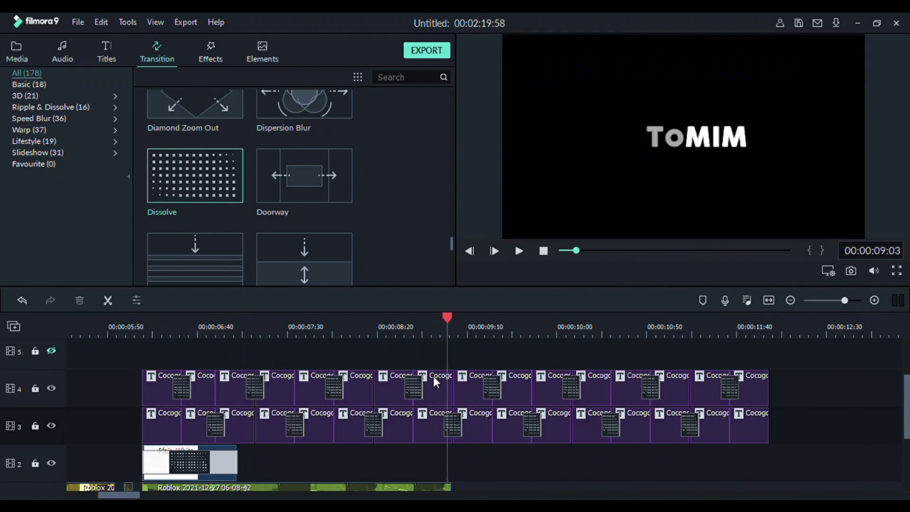
double_click(487, 415)
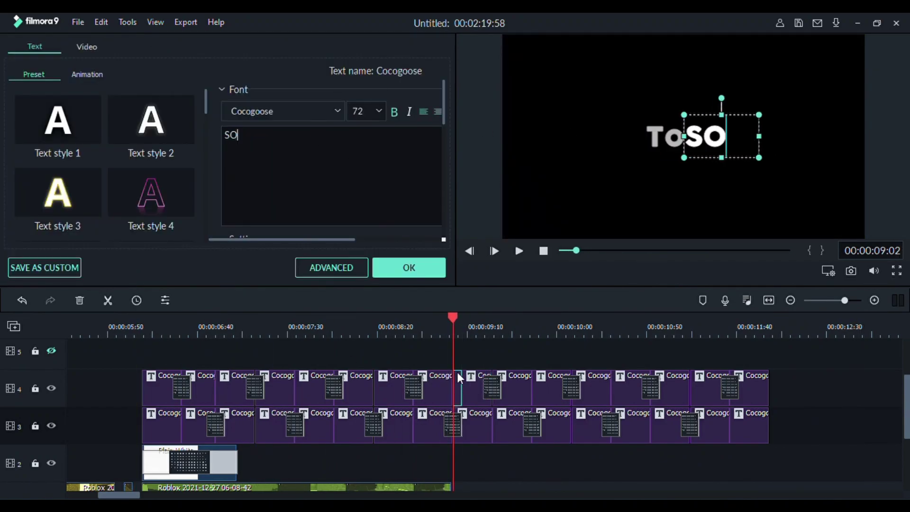
scroll(350, 216, down, 3)
click(409, 267)
scroll(458, 379, down, 1)
scroll(459, 379, up, 1)
click(19, 52)
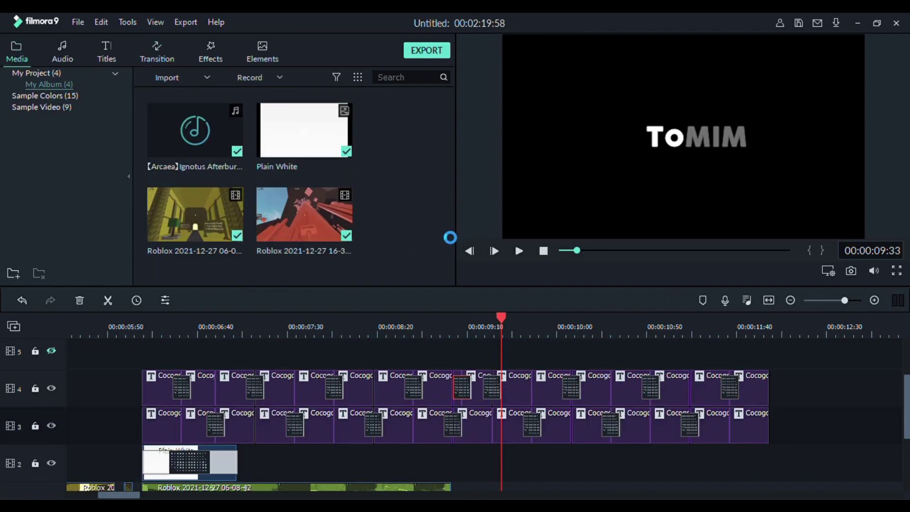
double_click(234, 235)
drag(664, 252, 628, 250)
click(810, 249)
click(810, 250)
click(822, 251)
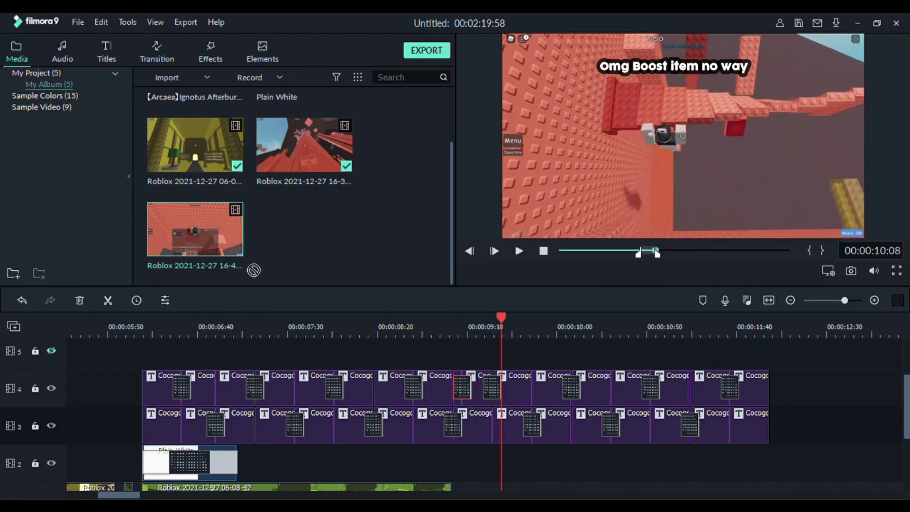
click(195, 229)
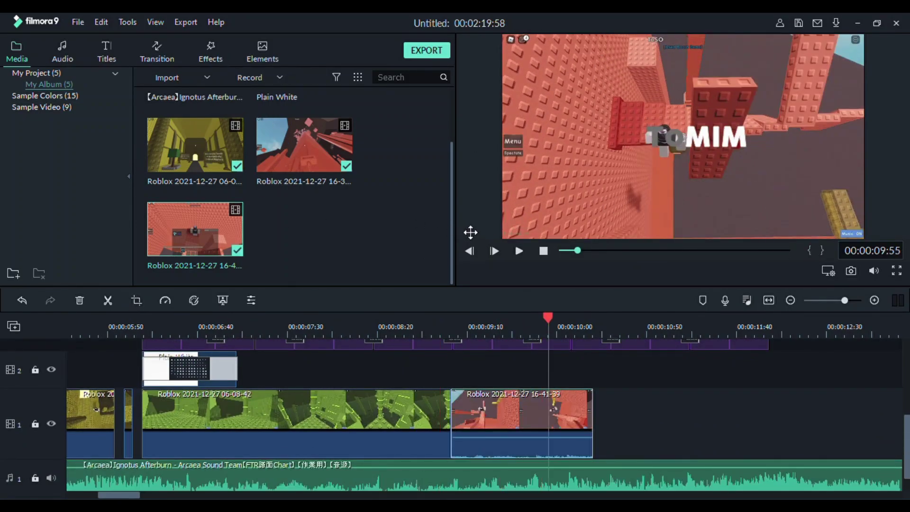
drag(592, 412, 470, 417)
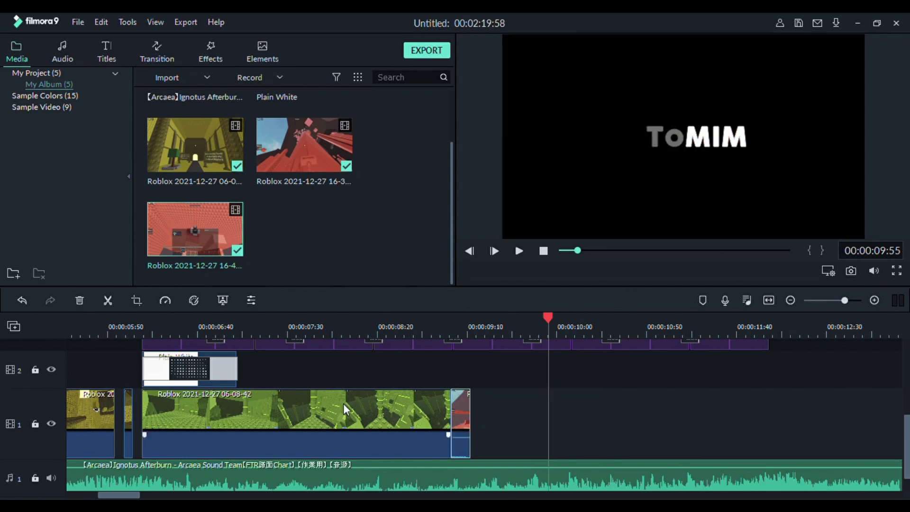
scroll(356, 419, up, 2)
click(191, 141)
click(598, 251)
key(space)
click(601, 251)
key(space)
click(601, 251)
key(space)
click(811, 252)
click(822, 252)
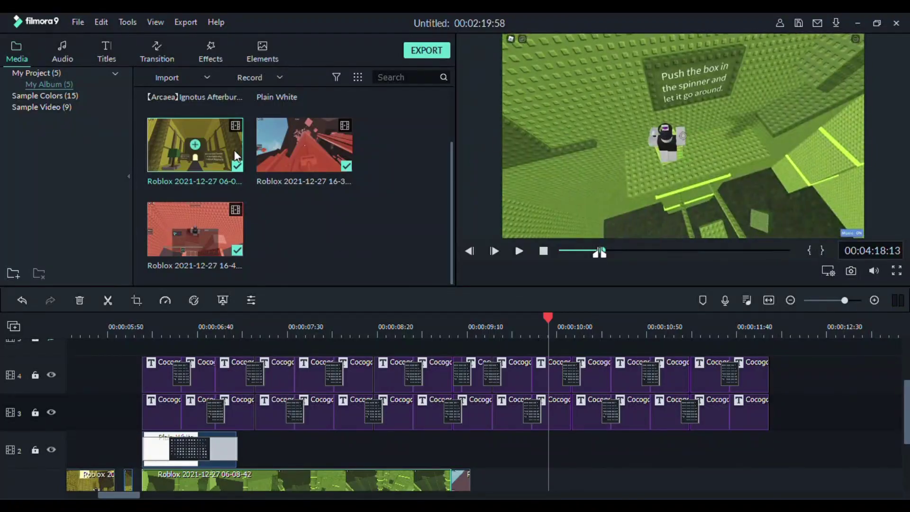
Place the marked green section after the red clip on track 1, trim its start and close the gap to the red clip.
drag(222, 159, 473, 479)
scroll(464, 422, down, 3)
key(space)
drag(616, 417, 646, 417)
drag(502, 408, 471, 408)
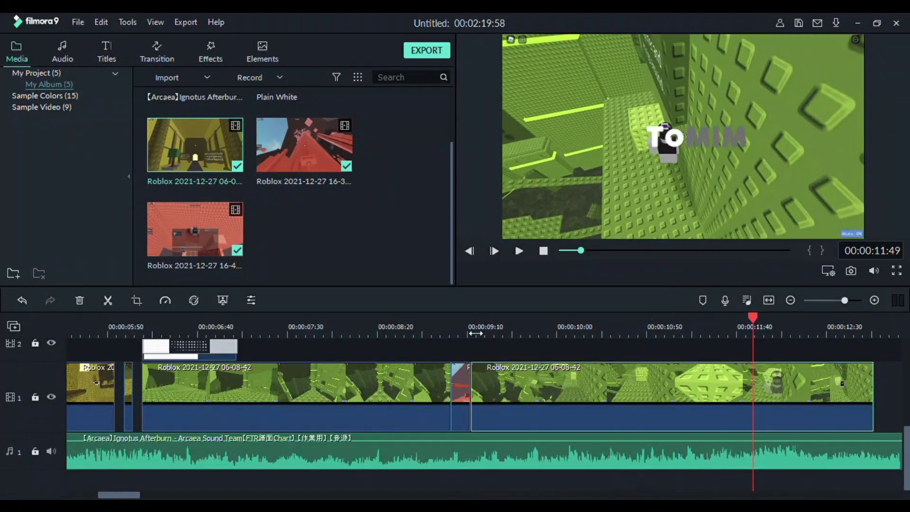
key(space)
drag(568, 412, 626, 412)
drag(530, 406, 472, 406)
click(467, 331)
key(space)
key(space)
Add a Dissolve between the short red clip and the second green clip on track 1 and play back the change.
click(156, 51)
drag(195, 175, 464, 394)
click(429, 331)
key(space)
click(148, 327)
key(space)
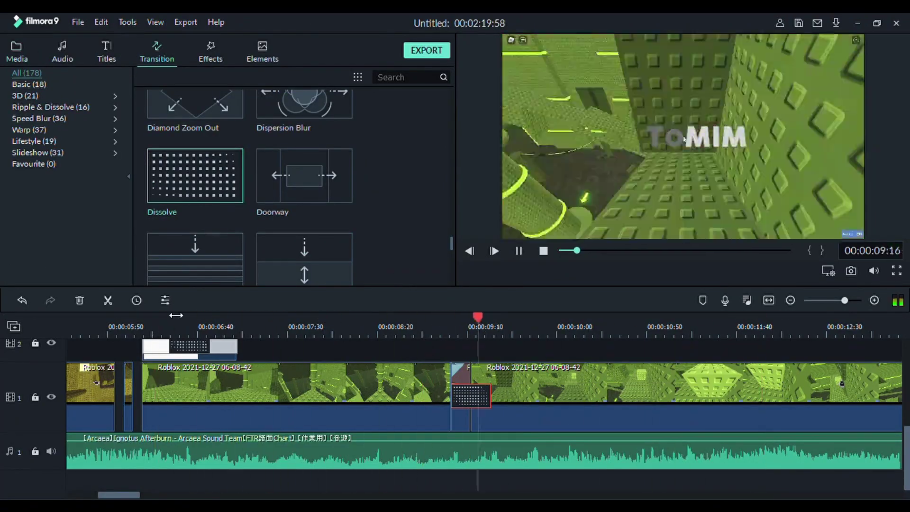
key(space)
Trim the end of the second green clip to match the end of the titles and check the cut against the music.
scroll(579, 427, right, 5)
scroll(579, 427, down, 3)
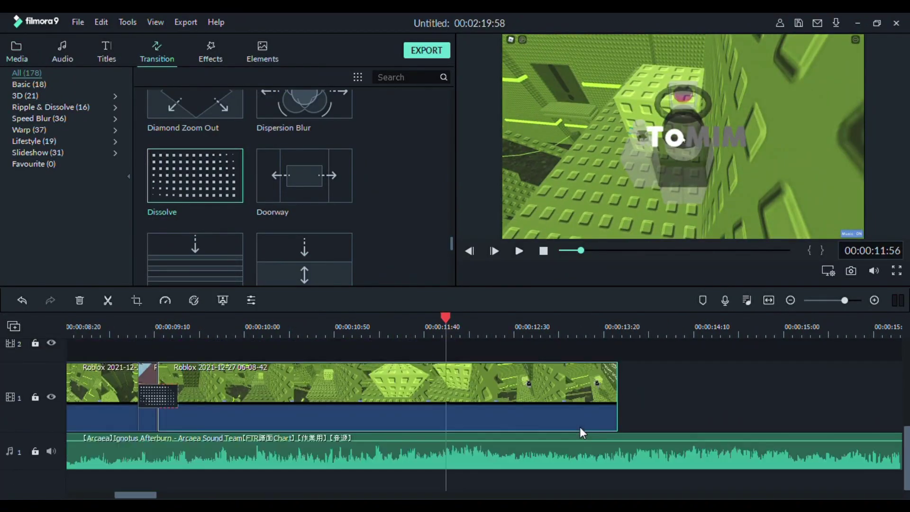
key(Left)
key(Left)
key(Left)
key(Left)
key(Left)
key(Left)
drag(617, 397, 435, 398)
click(374, 327)
key(space)
click(394, 331)
key(space)
click(414, 332)
scroll(426, 353, up, 2)
key(space)
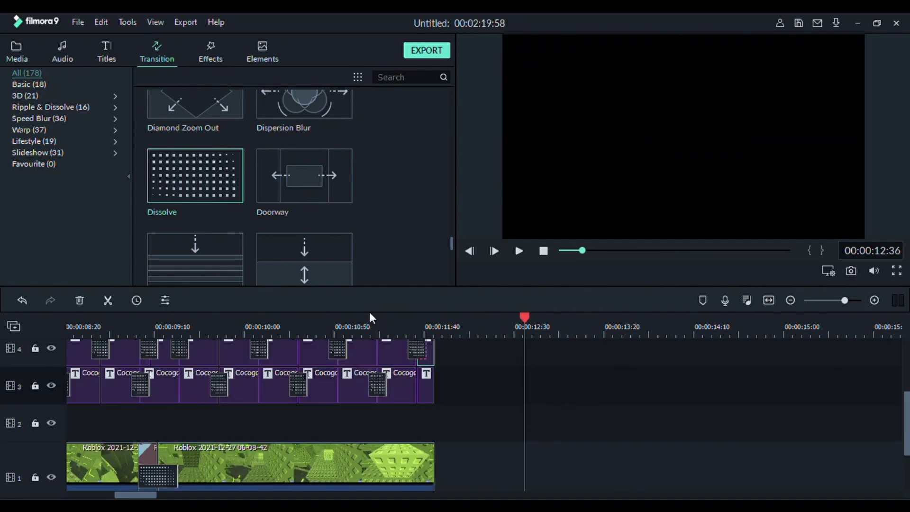
Split the second green clip at 00:00:11:31, delete the tail and extend the remaining piece back to the end of the titles.
click(408, 327)
scroll(406, 379, down, 2)
click(398, 392)
click(108, 300)
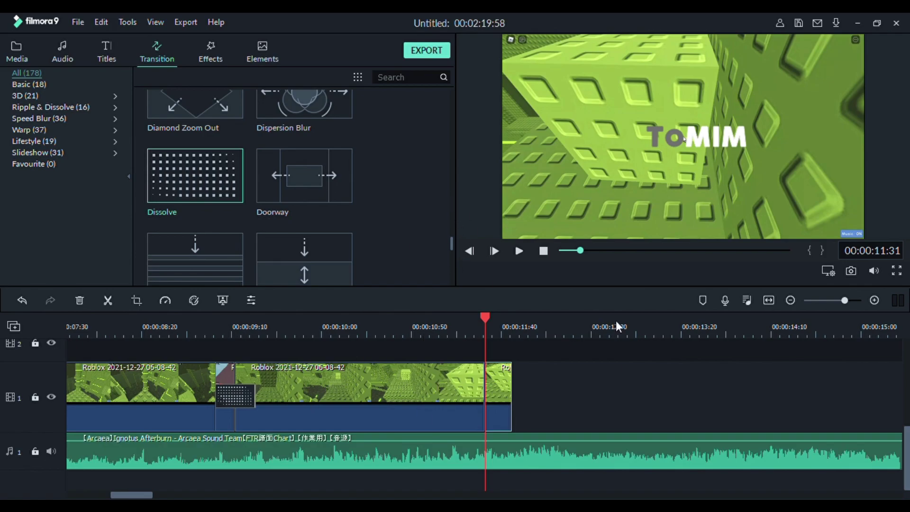
drag(486, 323, 221, 329)
key(space)
key(space)
key(Delete)
drag(484, 411, 508, 385)
scroll(584, 434, up, 3)
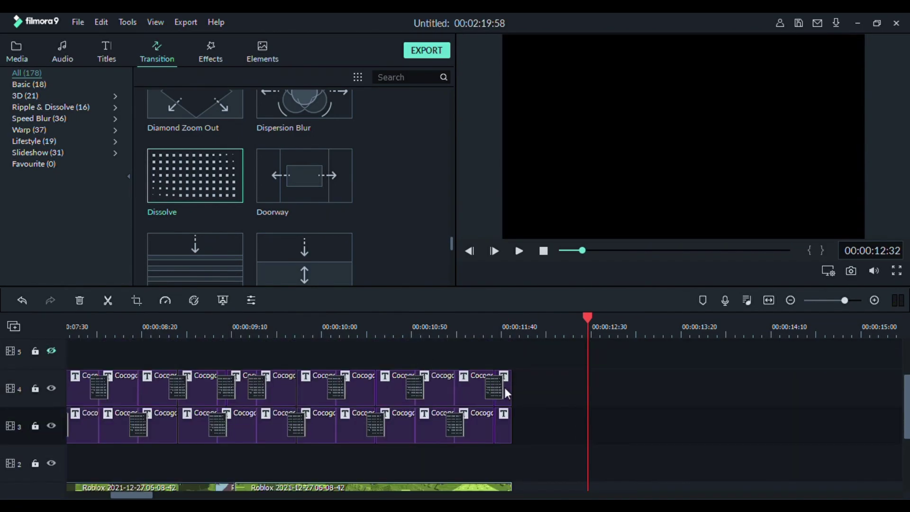
Trim more off the second green clip's start, move it against the red clip, extend its end to the titles' end and reapply the Dissolve.
scroll(503, 394, down, 3)
scroll(499, 397, up, 2)
click(260, 329)
key(space)
key(space)
scroll(379, 403, down, 1)
drag(234, 422, 311, 441)
drag(323, 429, 247, 427)
drag(435, 427, 511, 428)
drag(222, 171, 236, 427)
click(203, 332)
key(space)
scroll(244, 391, up, 2)
scroll(247, 392, down, 1)
key(space)
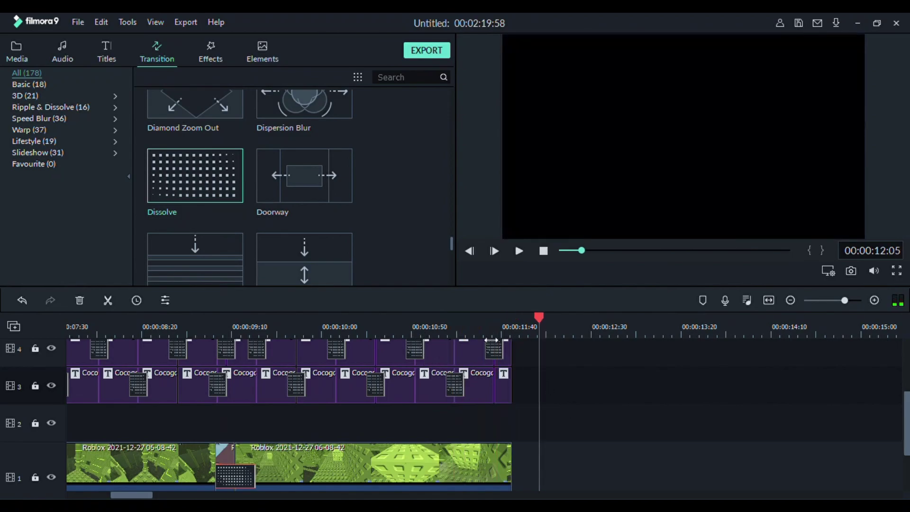
Find the beat near the end of the second green clip by playback and split the clip at about 00:00:11:31.
click(485, 339)
key(space)
key(space)
click(454, 333)
key(space)
key(space)
click(485, 331)
key(space)
key(space)
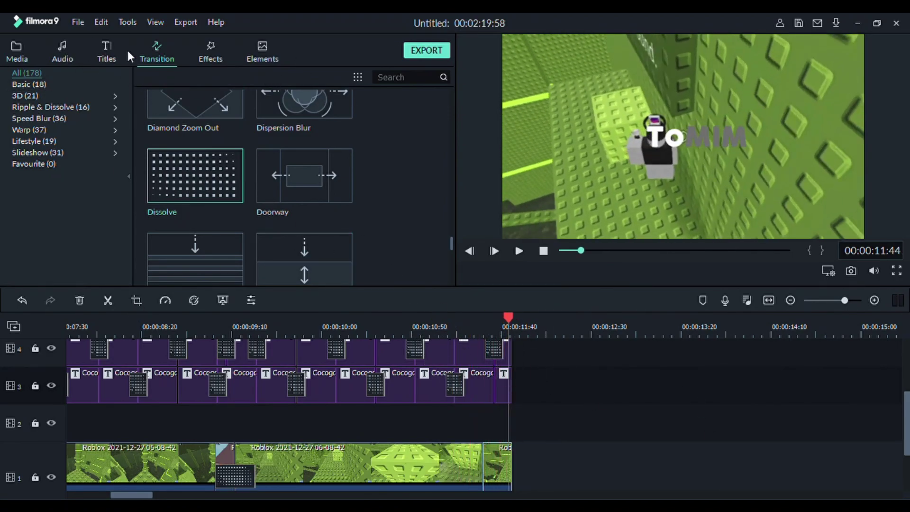
click(16, 51)
double_click(218, 143)
click(604, 251)
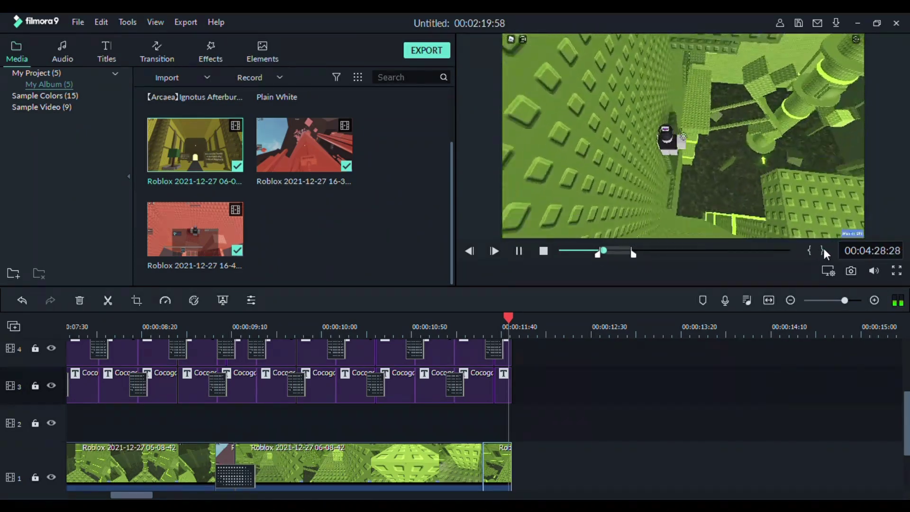
click(618, 251)
mouse_move(618, 251)
mouse_down()
mouse_move(642, 252)
mouse_move(627, 252)
mouse_up()
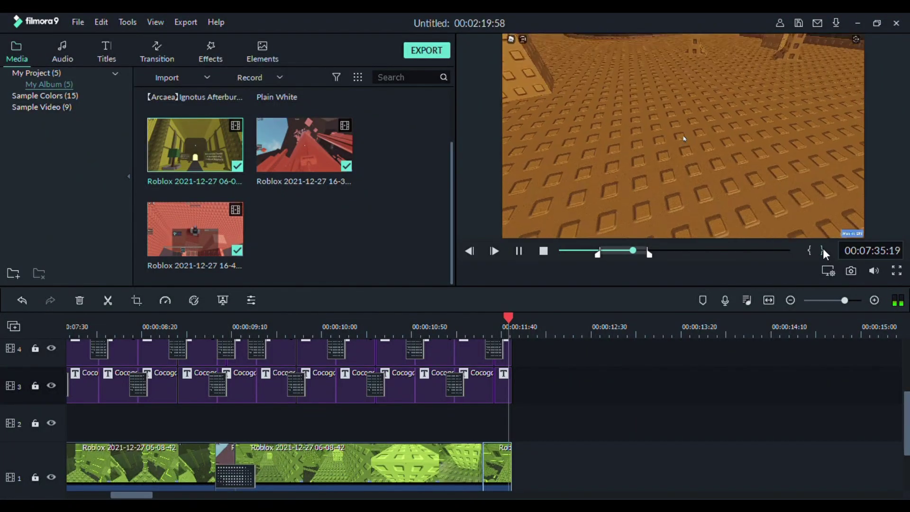
click(194, 145)
Place Plain White on track 2 at the start of the new green clip and cut it down to a short flash.
scroll(256, 192, up, 2)
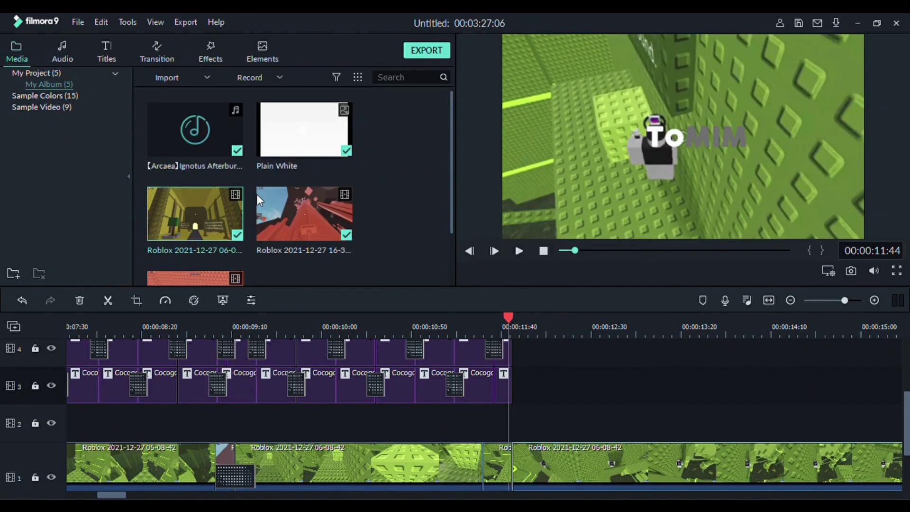
drag(303, 130, 490, 412)
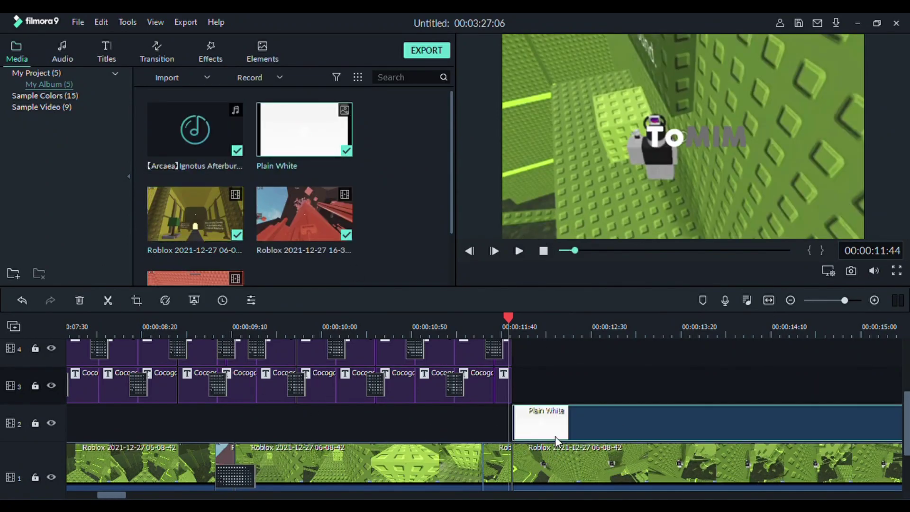
scroll(642, 443, down, 1)
key(space)
key(space)
key(ctrl+b)
key(Delete)
Add a Dissolve to the new white flash on track 2 and move the playhead back to 00:00:08:14.
click(157, 52)
drag(232, 186, 545, 381)
key(space)
click(132, 317)
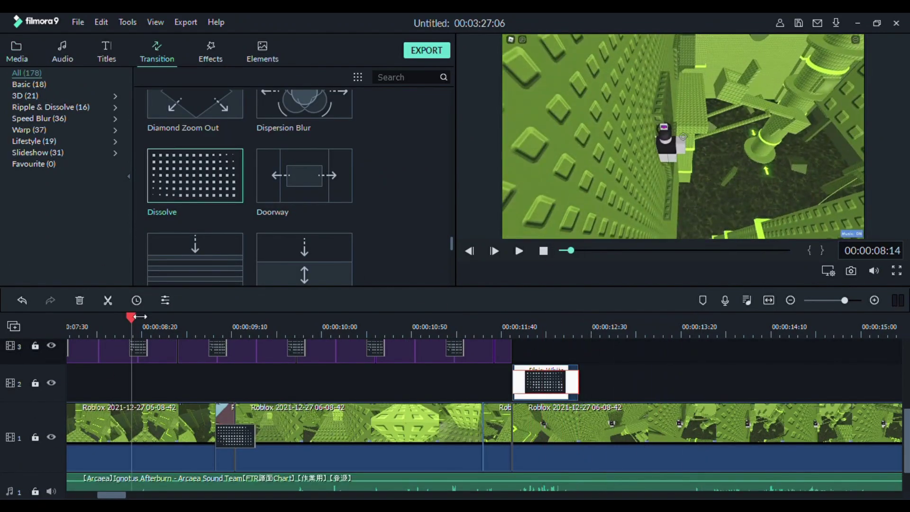
Play to the next beat and split the green clip on track 1 at 00:00:13:23.
key(space)
key(space)
scroll(694, 422, down, 2)
click(693, 421)
key(ctrl+b)
scroll(694, 422, right, 5)
scroll(694, 421, left, 2)
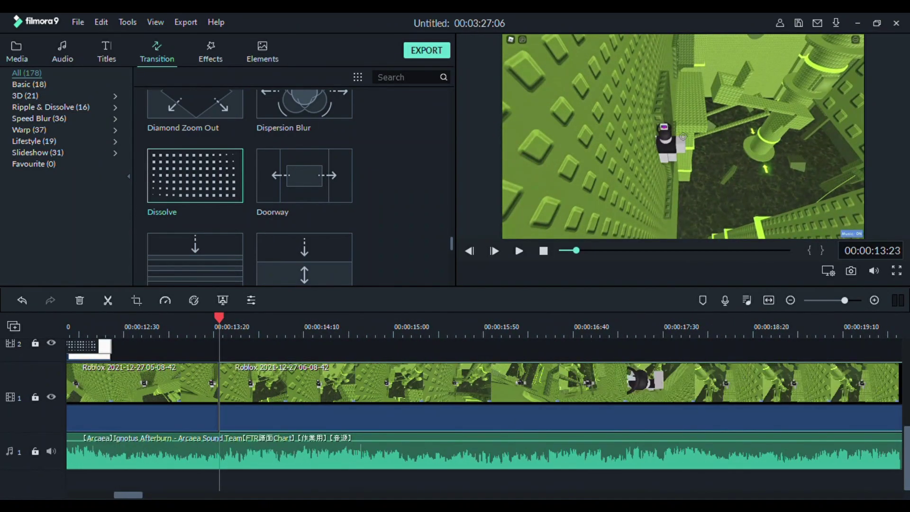
Split the green clip again at 00:00:16:47 and delete the section between 00:00:13:23 and that point.
drag(304, 333, 586, 386)
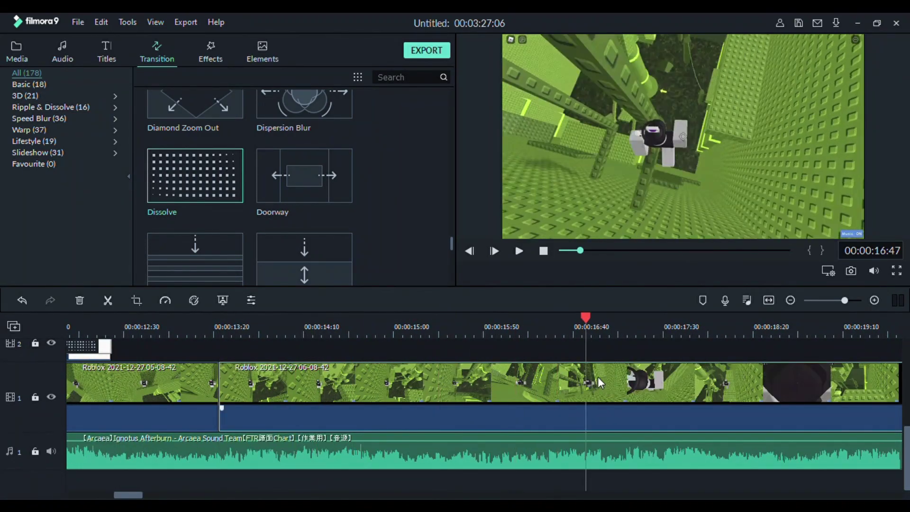
key(ctrl+b)
drag(668, 399, 676, 403)
click(207, 332)
key(space)
click(286, 414)
key(Delete)
Find the following beat by playback, split the green clip at about 00:00:14:40 and continue it there with another moment of footage.
click(96, 334)
key(space)
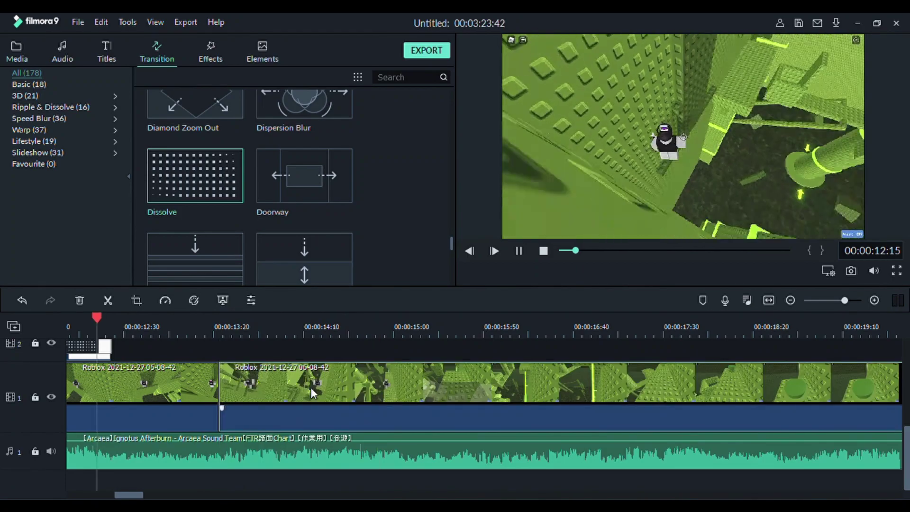
click(213, 333)
click(343, 335)
key(space)
key(space)
drag(368, 320, 360, 320)
key(ctrl+b)
key(space)
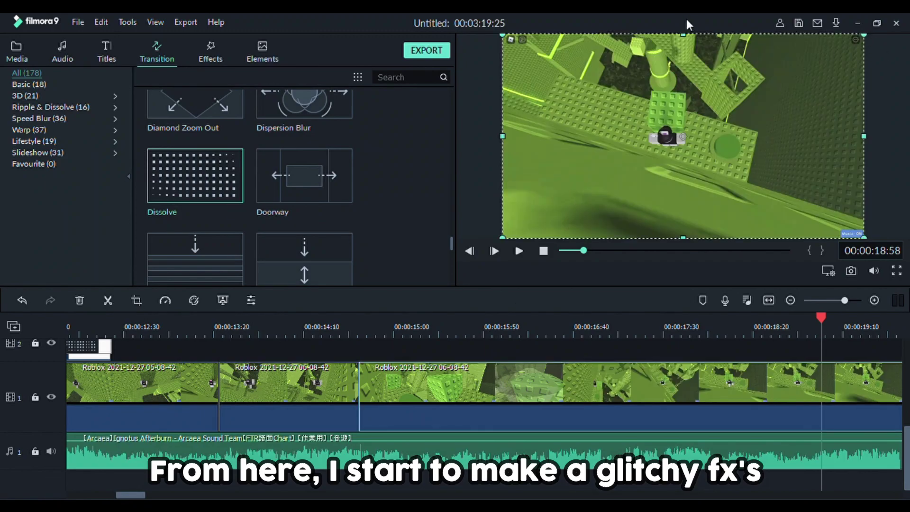
Replace the rear part of the short green piece before about 00:00:14:40 with a different section of the Roblox footage on track 1.
double_click(220, 381)
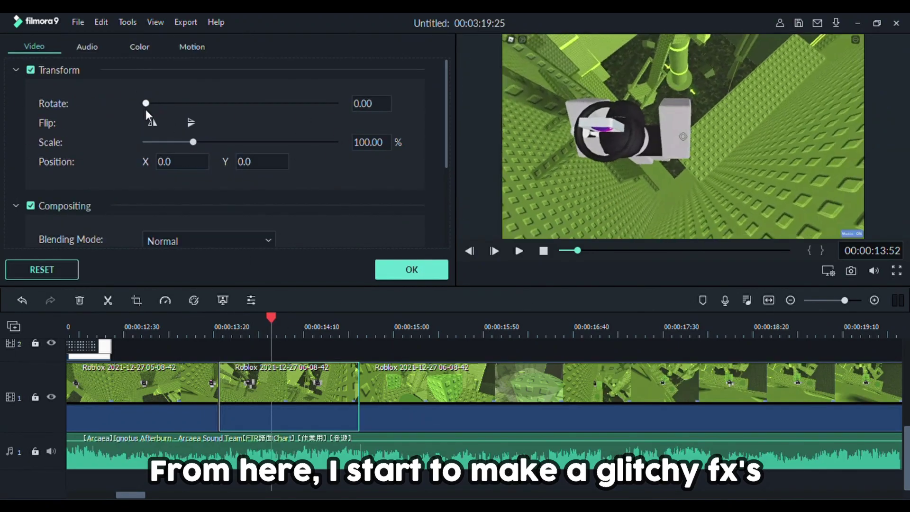
click(411, 269)
click(186, 327)
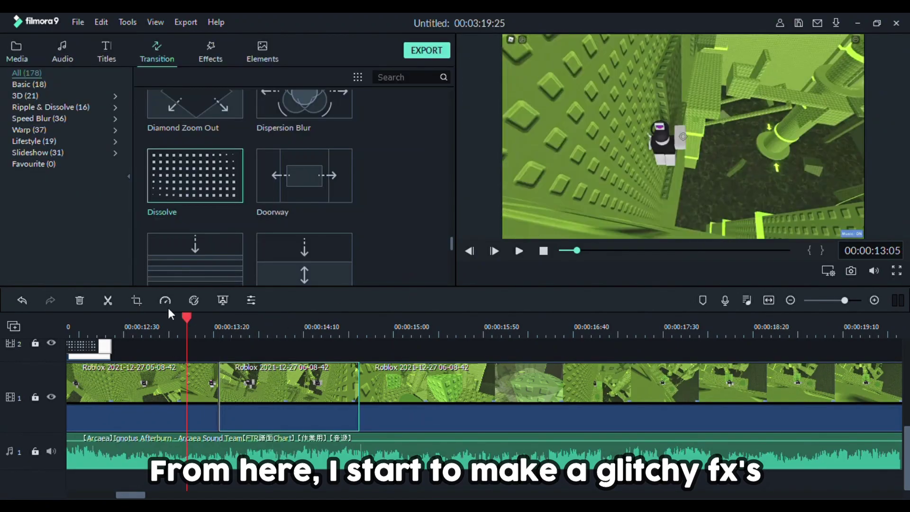
click(263, 329)
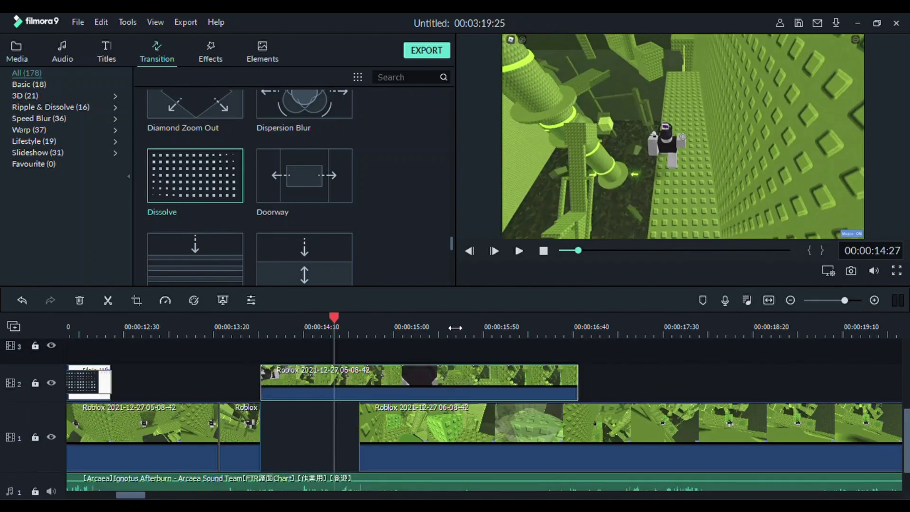
drag(265, 383, 291, 426)
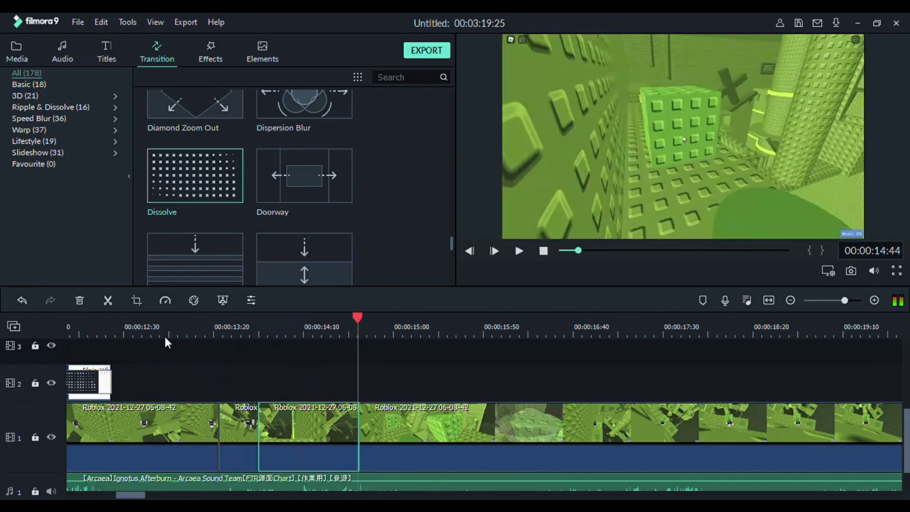
Split the last green clip at about 00:00:16:00 and shift the separated piece into place.
scroll(362, 361, down, 1)
click(501, 334)
scroll(574, 415, up, 1)
click(574, 416)
key(ctrl+b)
scroll(568, 394, down, 1)
drag(555, 389, 522, 416)
Copy the green piece near 00:00:16:00, paste it four times and move the clip on track 2 down to track 1.
click(505, 416)
key(ctrl+c)
key(ctrl+v)
key(ctrl+v)
key(ctrl+v)
key(ctrl+v)
scroll(569, 393, up, 1)
drag(573, 382, 610, 421)
Play the section before 00:00:16:00 and adjust the edges and position of the green pieces to the beat.
click(466, 329)
key(space)
key(space)
drag(359, 429, 372, 428)
drag(380, 428, 367, 429)
drag(506, 429, 496, 429)
drag(496, 387, 507, 431)
double_click(498, 428)
click(495, 333)
key(space)
Move the green clip after 00:00:16:00 from track 1 to track 2, readjust the neighbouring piece and hide track 2.
drag(564, 421, 561, 382)
scroll(515, 419, down, 1)
drag(506, 409, 530, 400)
click(513, 333)
scroll(521, 374, up, 1)
click(51, 383)
Step the playhead back 14 frames, split the green clip there and move the remaining footage farther along track 1.
key(Left)
key(Left)
key(Left)
key(Left)
key(Left)
key(Left)
key(Left)
key(Left)
key(Left)
key(Left)
key(Left)
key(Left)
key(Left)
key(Left)
key(ctrl+b)
scroll(525, 370, down, 1)
scroll(530, 379, up, 1)
drag(569, 381, 663, 422)
Select the green clip just after 00:00:16:00 and split it at the playhead.
scroll(528, 358, down, 1)
click(510, 332)
click(530, 396)
key(ctrl+b)
key(Right)
key(Right)
key(Right)
key(Right)
key(Right)
key(ctrl+b)
key(Right)
key(Right)
key(Right)
key(Right)
key(Right)
key(Right)
key(ctrl+z)
Cut the green clip after 00:00:16:00 into pieces only a few frames long and delete the leftover part.
key(Left)
key(Left)
key(Left)
key(Left)
key(Left)
key(Left)
key(Left)
key(ctrl+b)
key(Right)
key(Right)
key(Right)
key(Right)
key(ctrl+b)
scroll(520, 403, up, 2)
drag(533, 402, 574, 398)
key(Delete)
Move a green piece farther along track 1, paste a copy of the copied clip and reposition it.
drag(517, 381, 608, 392)
drag(642, 333, 663, 343)
key(ctrl+v)
drag(619, 382, 707, 381)
Play back the short green pieces around 00:00:16:00 repeatedly to check their timing against the music.
key(space)
click(511, 321)
key(space)
click(511, 321)
key(space)
click(512, 321)
click(256, 327)
key(space)
Delete the unwanted tiny pieces after 00:00:16:00 and paste two more copies at 00:00:16:14 to extend the stutter.
click(520, 383)
drag(599, 394, 600, 396)
key(Delete)
click(558, 325)
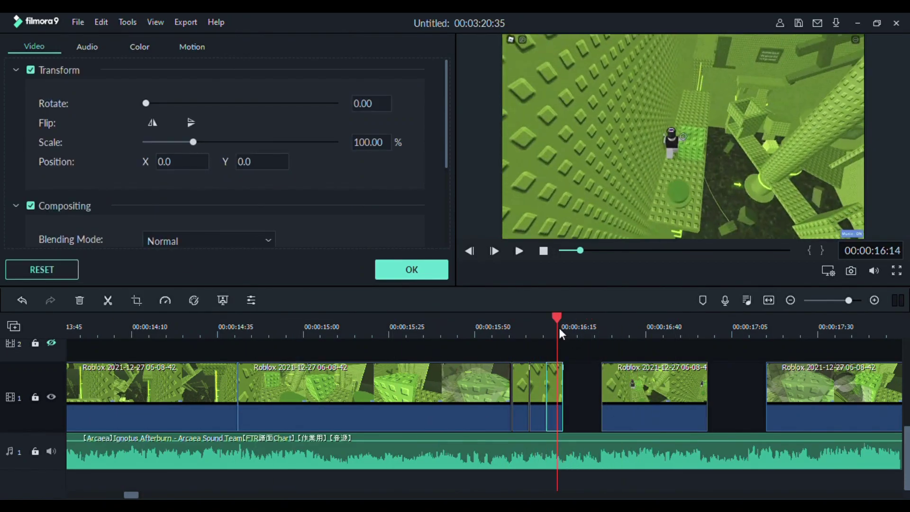
key(ctrl+v)
key(ctrl+v)
click(522, 376)
key(Delete)
Play through the five-piece stutter near 00:00:16:11 and fine-tune the edge of a short piece to the beat.
scroll(660, 333, up, 2)
click(462, 327)
key(space)
key(space)
scroll(521, 379, down, 3)
drag(504, 399, 501, 399)
click(389, 333)
key(space)
scroll(456, 328, up, 1)
click(443, 327)
key(space)
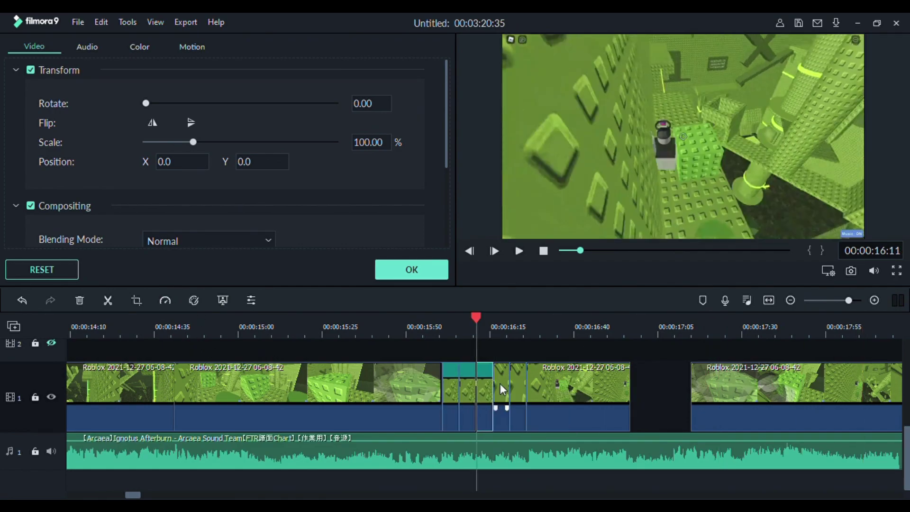
key(space)
Lift the green clip after the gap off track 1, lengthen the footage before it and return the clip behind it.
drag(738, 394, 737, 348)
drag(630, 421, 802, 422)
scroll(725, 408, up, 3)
drag(725, 374, 725, 455)
scroll(729, 426, down, 3)
drag(797, 417, 901, 417)
Trim a long stretch off the start of the last green clip on track 1 and check it by playback.
scroll(248, 416, right, 6)
key(space)
drag(334, 417, 877, 417)
key(space)
Split the last green clip on track 1 at 00:00:17:30.
scroll(160, 488, down, 2)
click(553, 324)
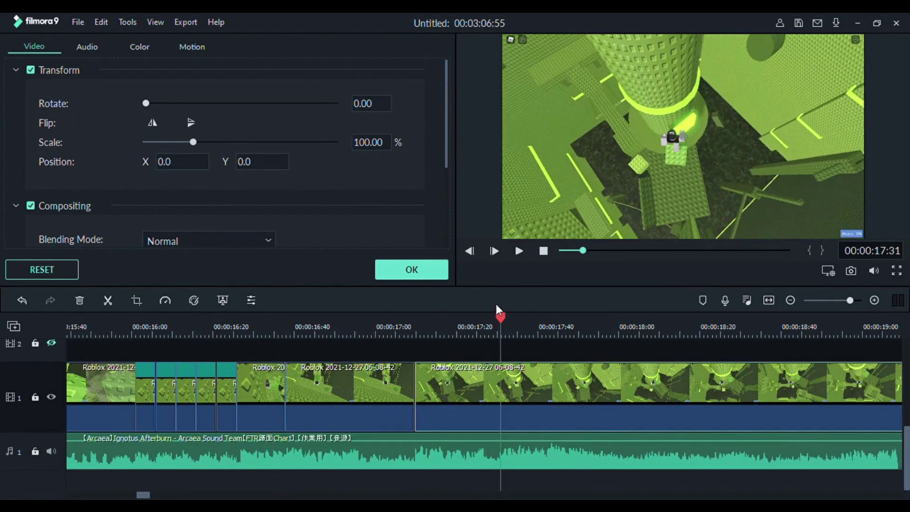
key(Left)
key(ctrl+b)
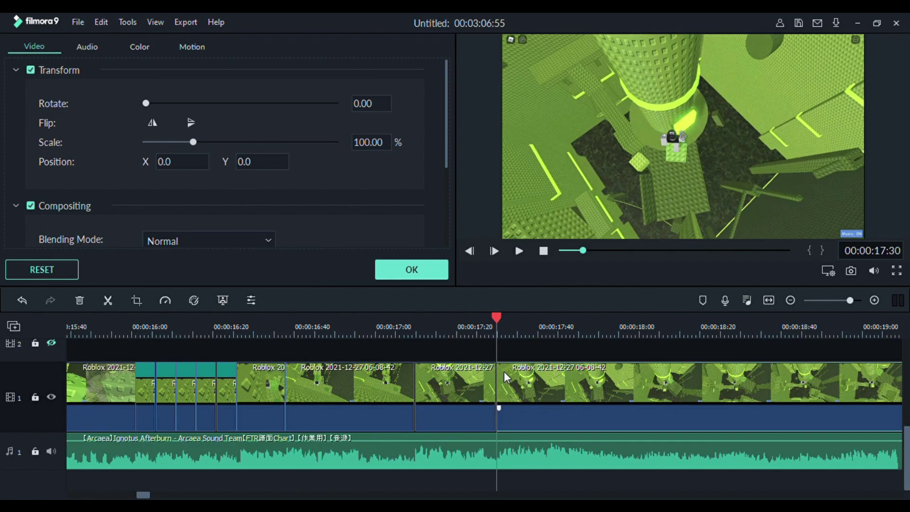
Play the cut at 00:00:17:30 on track 1 against the music and look through the rest of the timeline beyond it.
click(408, 272)
drag(497, 320, 517, 379)
key(space)
click(577, 459)
click(498, 325)
key(space)
key(space)
drag(849, 300, 844, 300)
drag(149, 494, 183, 494)
drag(422, 325, 834, 337)
drag(161, 494, 185, 494)
drag(842, 301, 834, 300)
drag(355, 326, 837, 336)
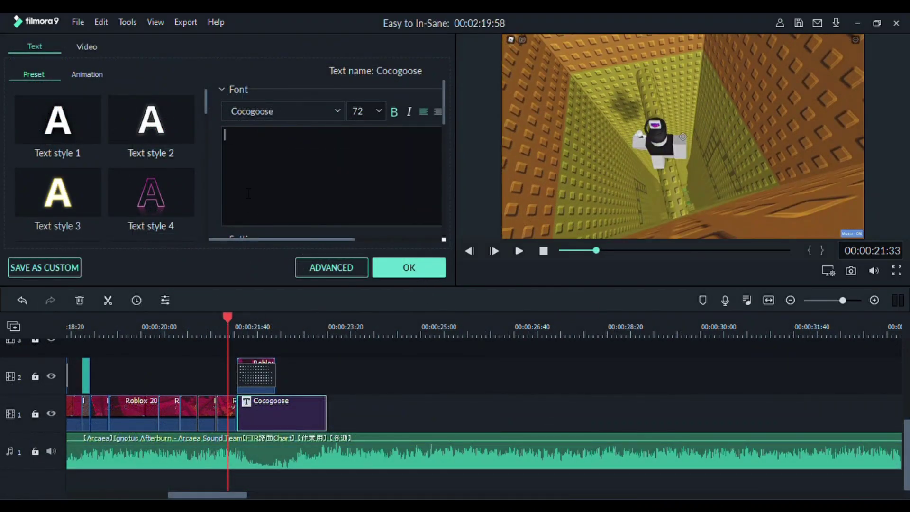
Enter the quote "Lets make this the best JTOH video on 2021" with its author credit in the track 1 title and reduce its font size.
text(Lets make this the best)
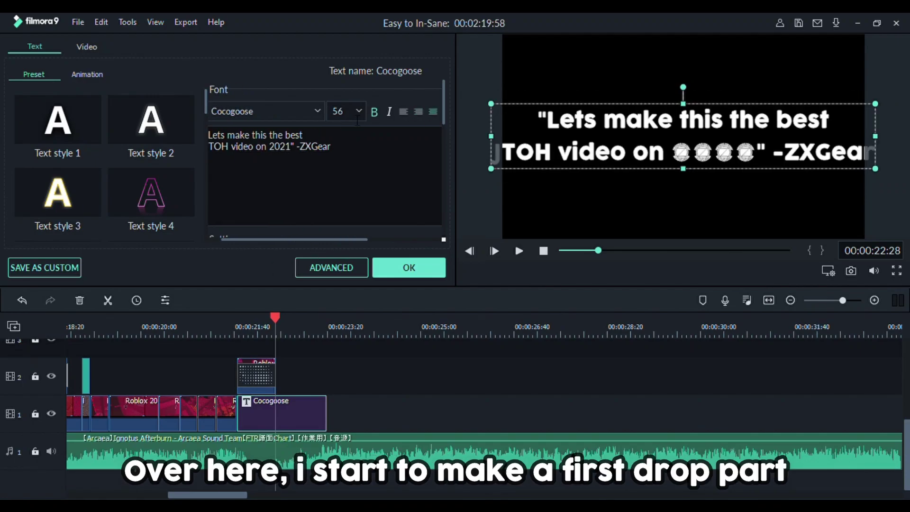
click(346, 111)
click(342, 133)
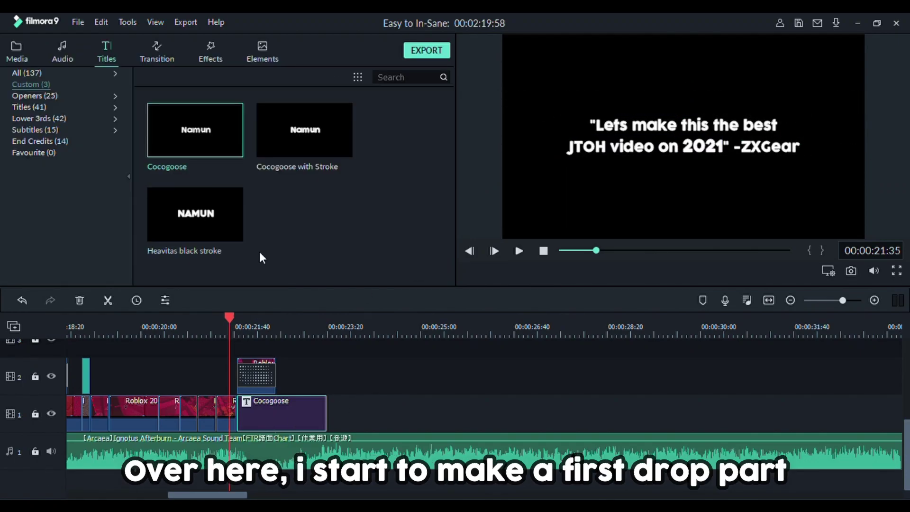
Split the quote title on track 1 into three pieces, the last starting at 00:00:22:45, and adjust the opacity of the pieces.
double_click(251, 366)
scroll(445, 197, down, 5)
click(387, 266)
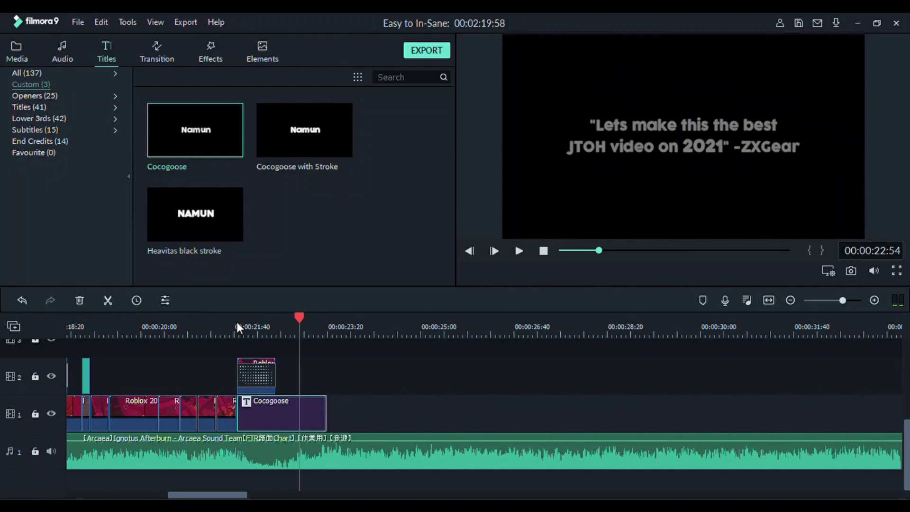
drag(237, 326, 207, 365)
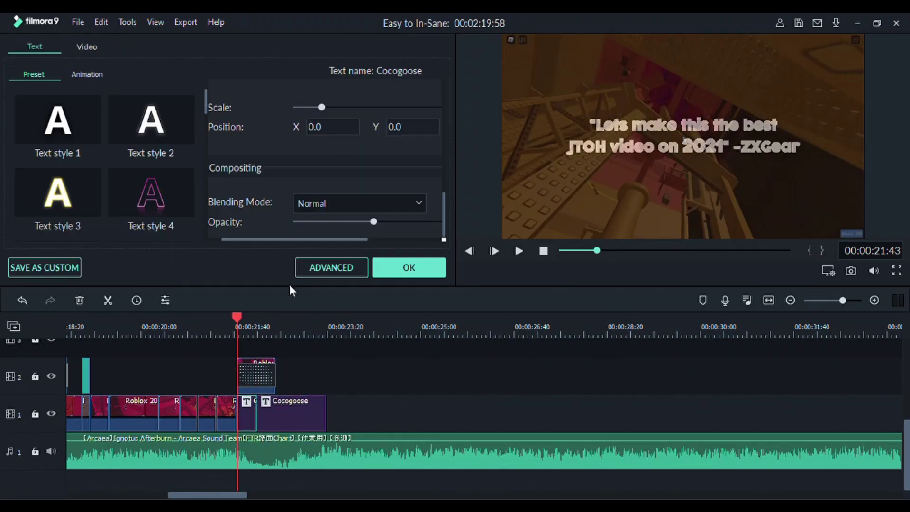
click(311, 222)
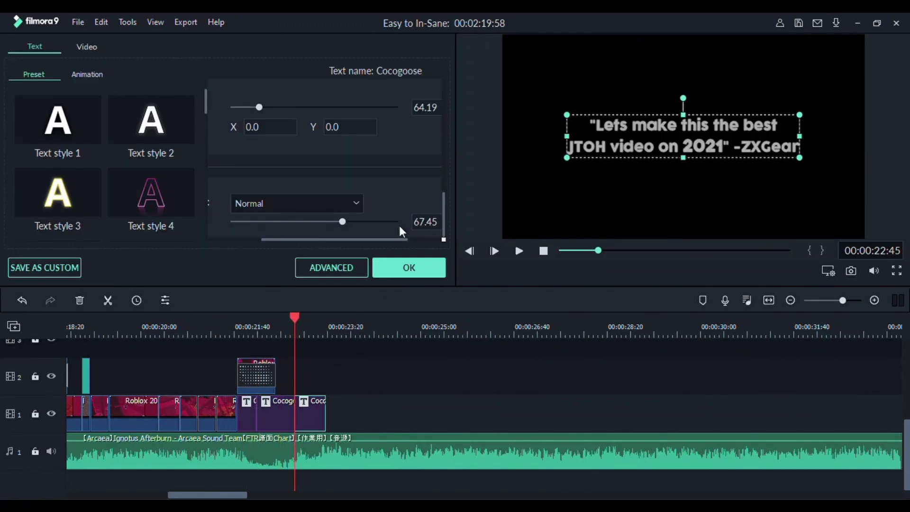
click(408, 267)
Apply a Dissolve transition to the last piece of the quote title on track 1 and check it by playback.
click(157, 52)
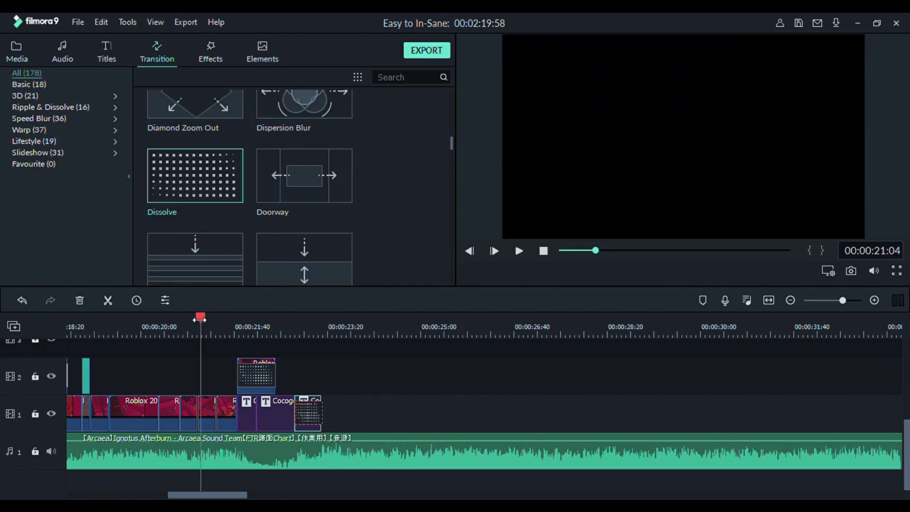
key(space)
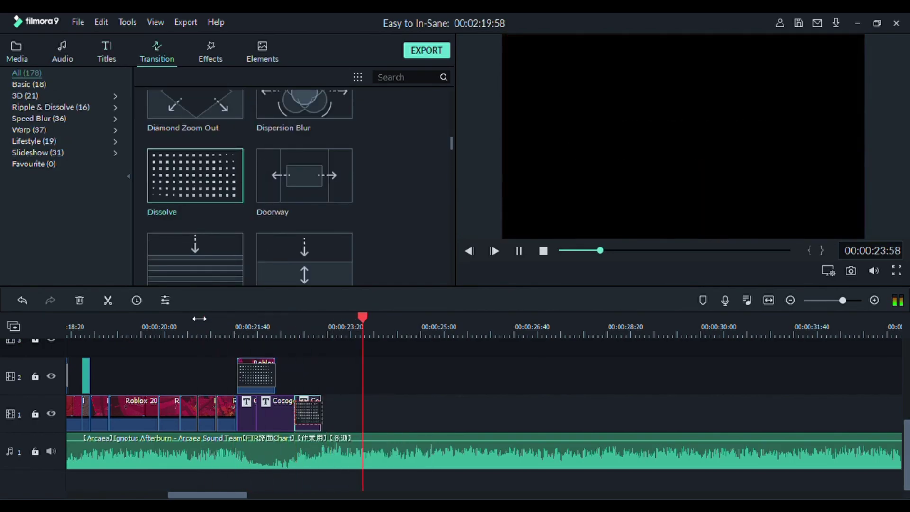
key(space)
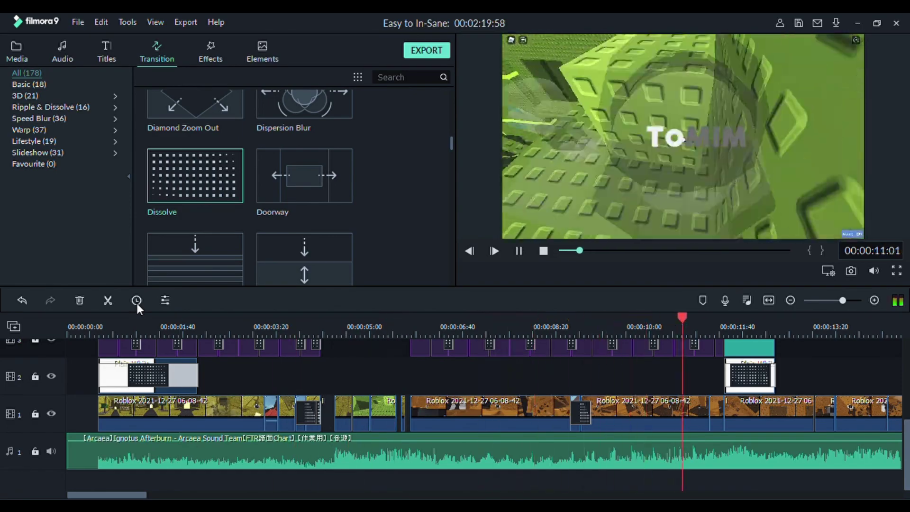
scroll(690, 375, up, 1)
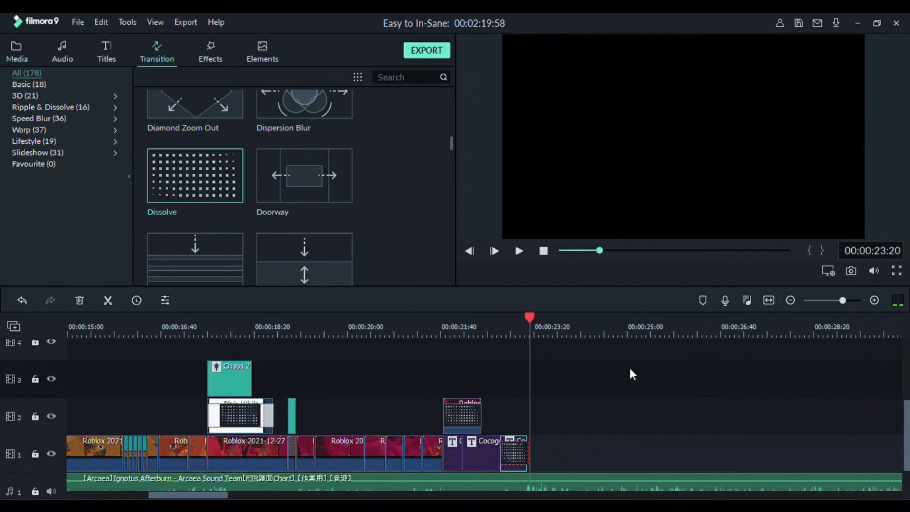
Add a tilted smiley title at size 300 with a Dissolve on track 3, ending level with the quote title on track 1.
drag(469, 403, 469, 366)
scroll(348, 283, up, 5)
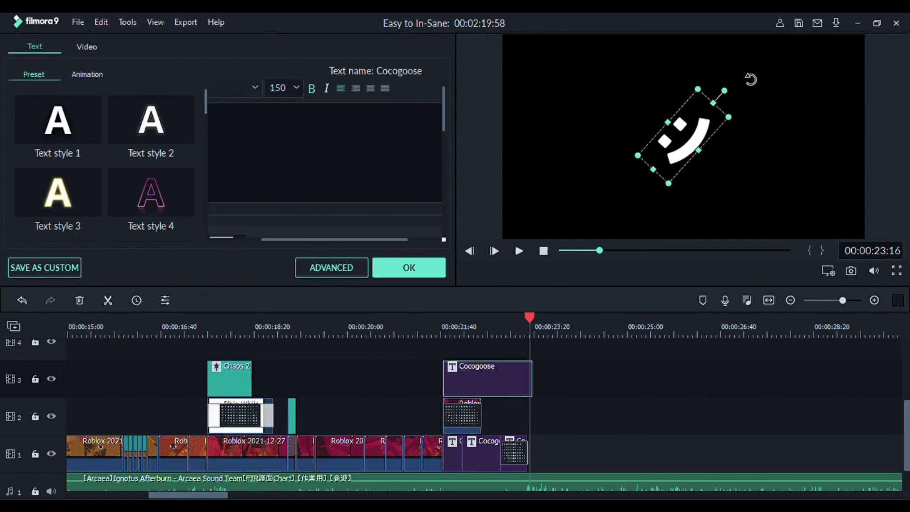
text(300)
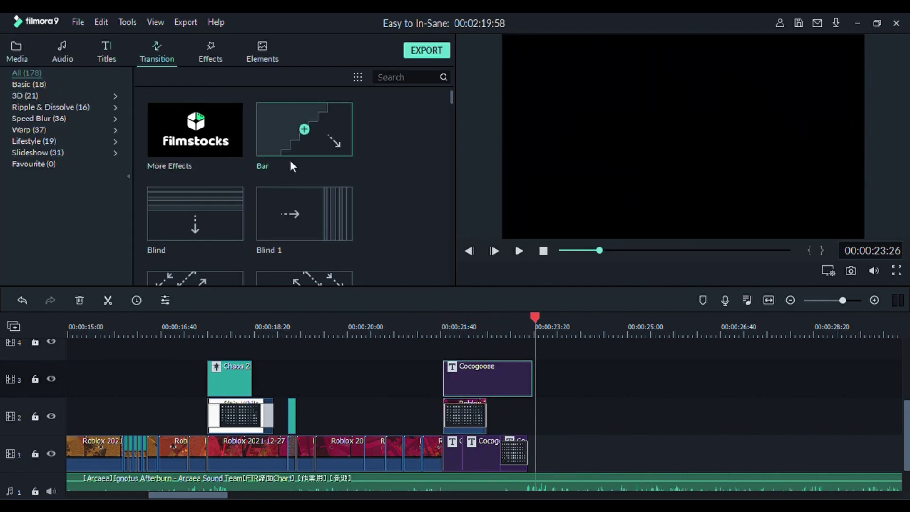
scroll(289, 157, down, 3)
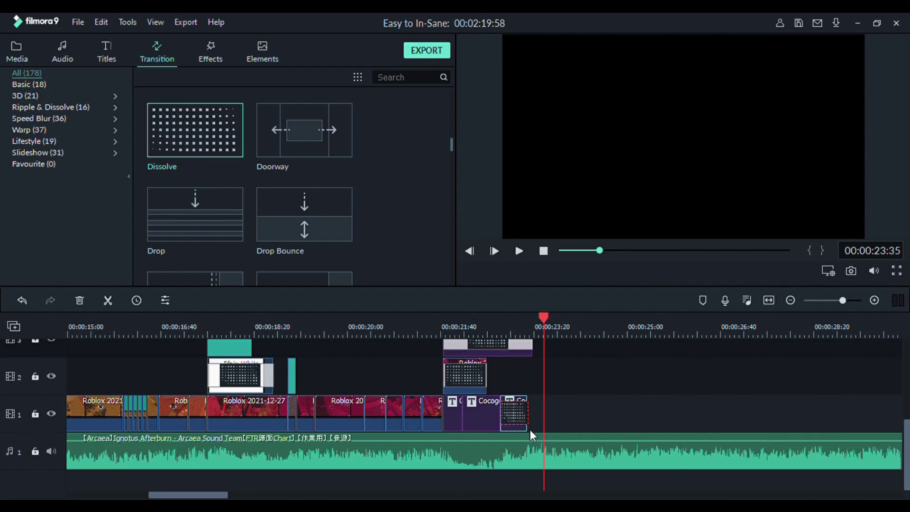
drag(532, 380, 523, 379)
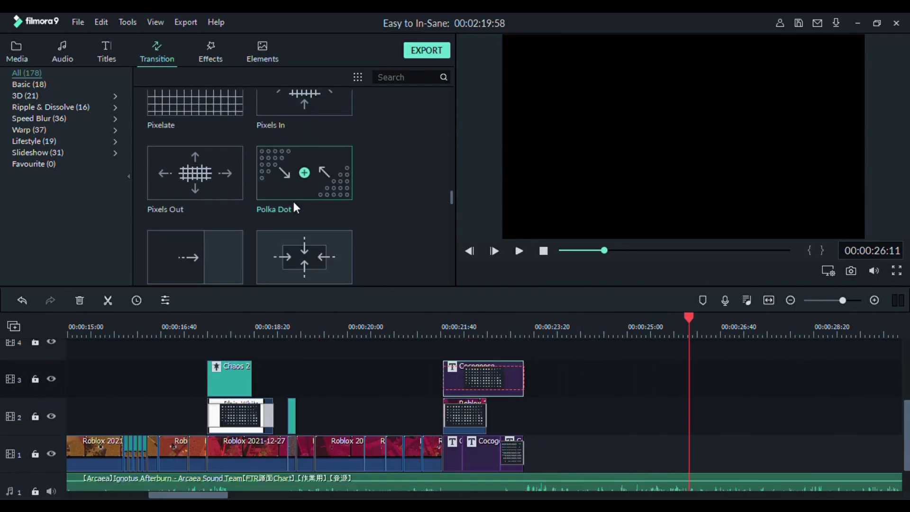
click(17, 52)
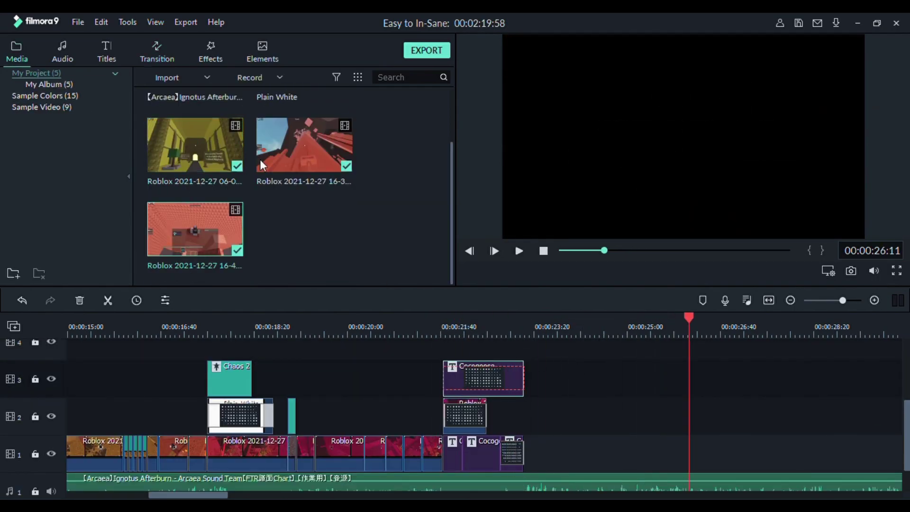
click(185, 132)
drag(636, 252, 640, 256)
click(808, 251)
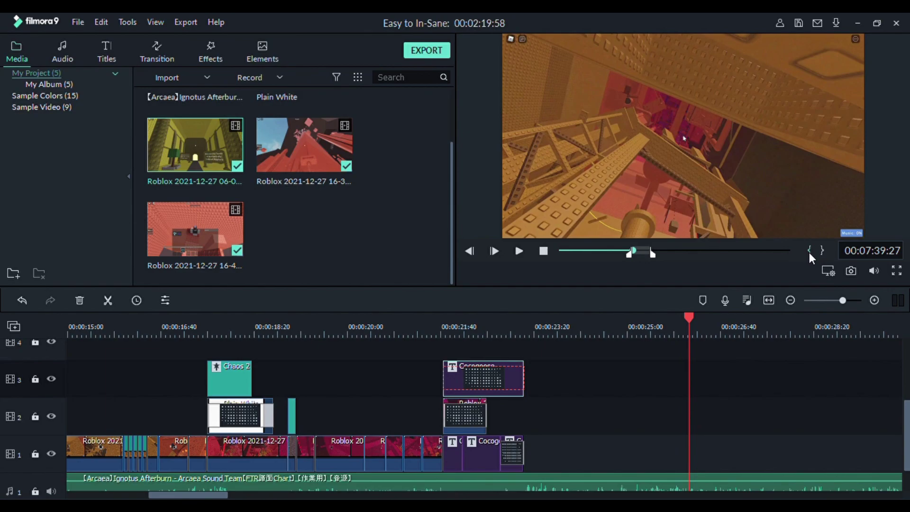
key(space)
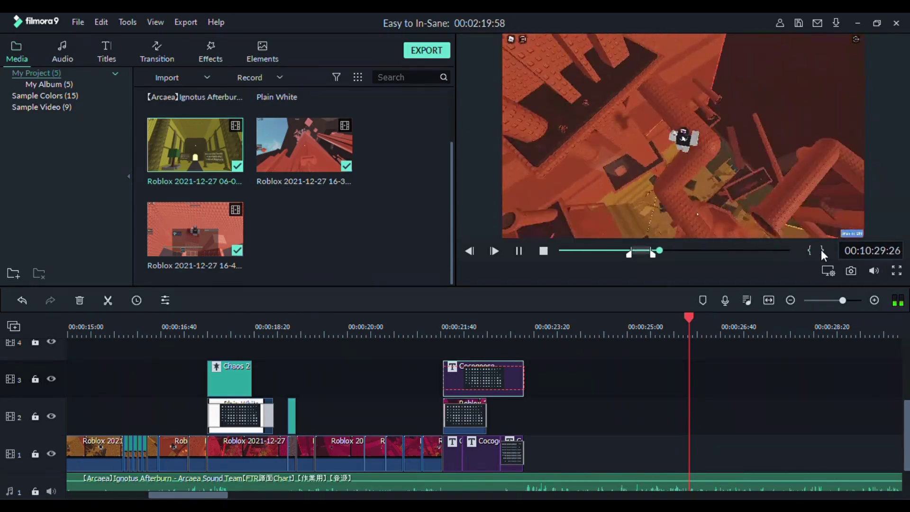
click(821, 250)
drag(682, 142, 565, 449)
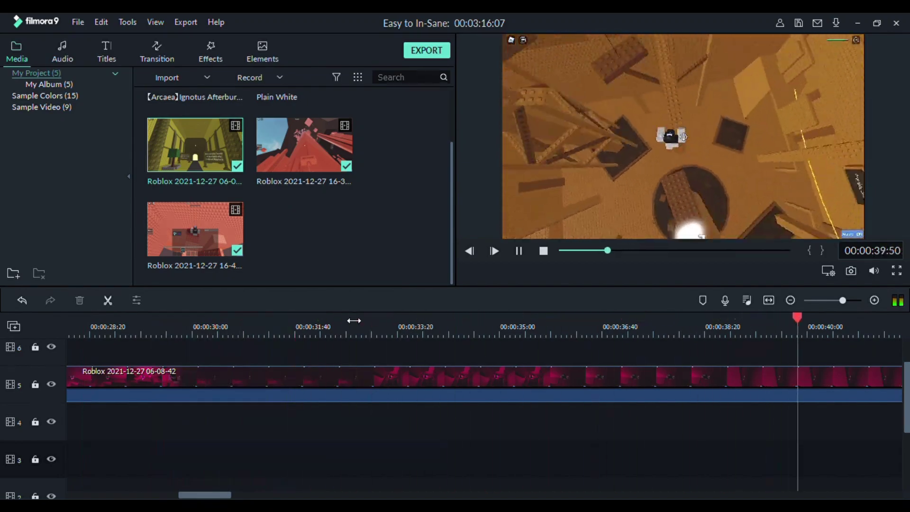
Trim the start of the track 5 footage, line it up with the end of the smiley title and play through the transition.
drag(694, 326, 431, 322)
key(space)
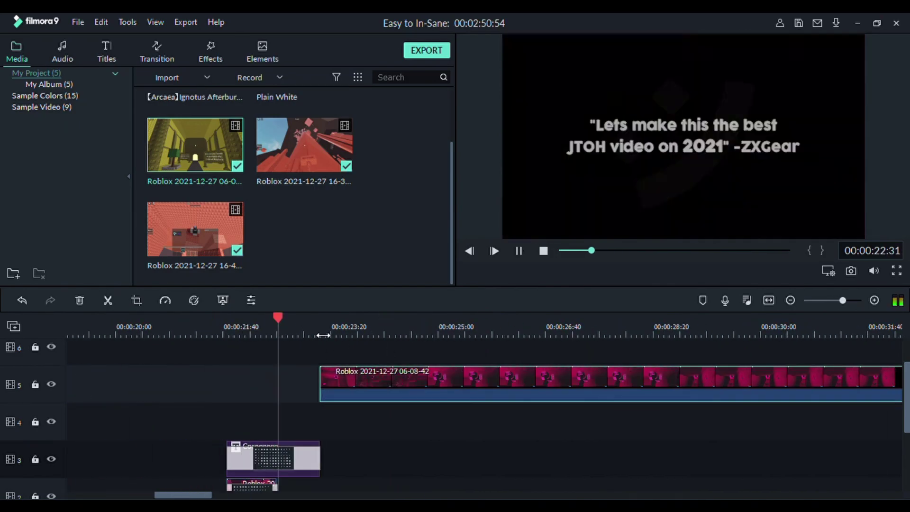
click(316, 332)
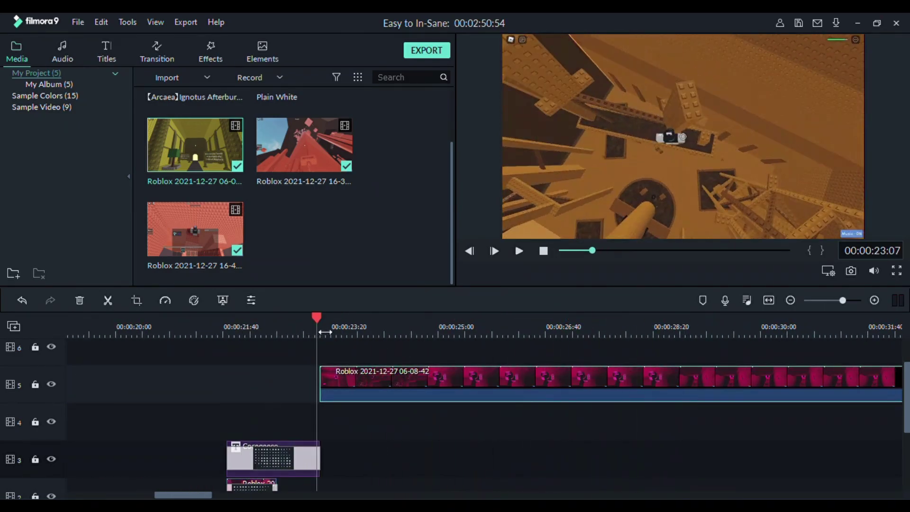
scroll(339, 393, up, 1)
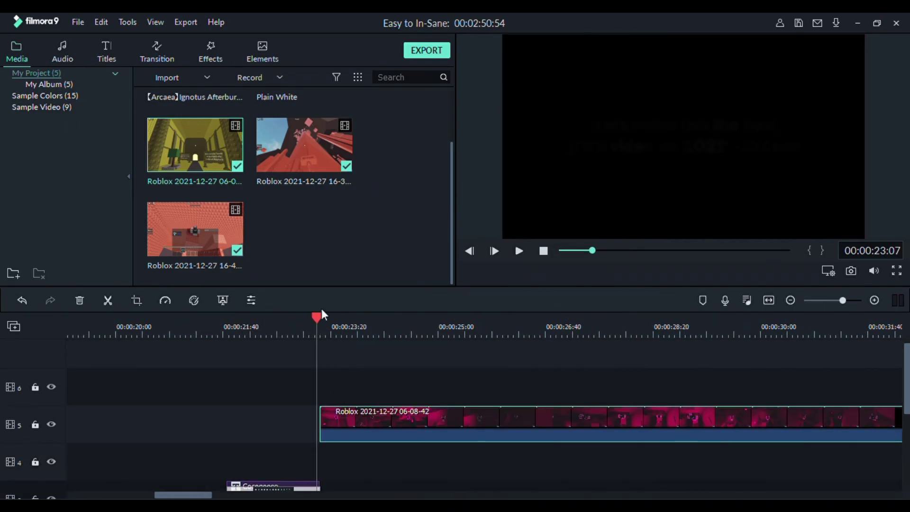
key(space)
key(space)
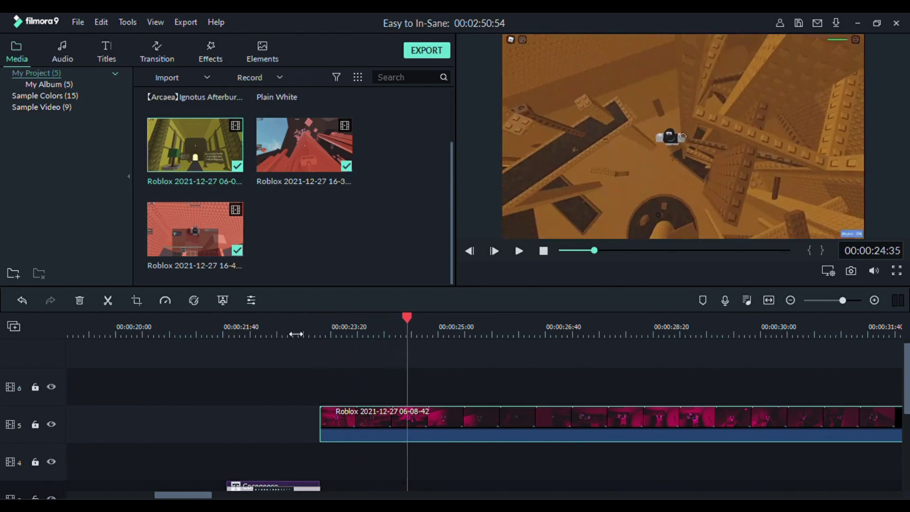
Place Plain White on track 6 at 00:00:23:10 above the footage, shortened to a brief flash with a Dissolve.
scroll(337, 148, up, 2)
click(304, 129)
key(ctrl+z)
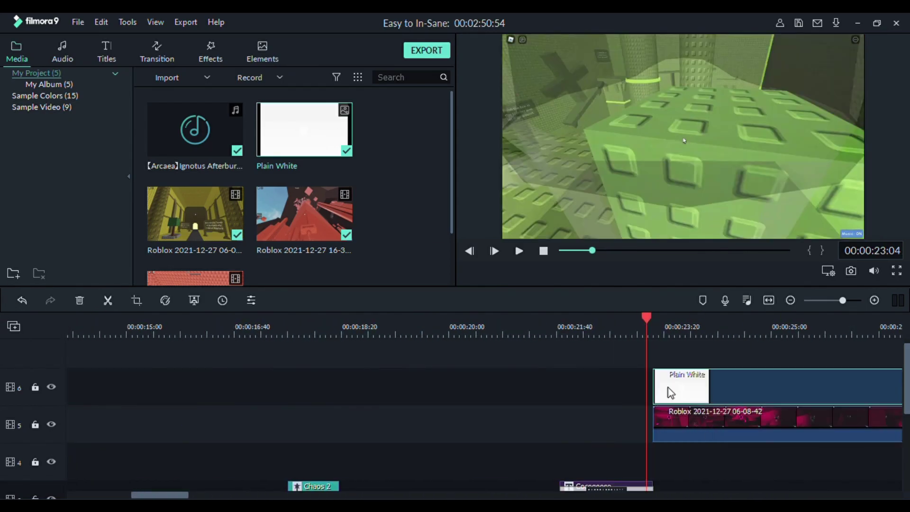
double_click(671, 390)
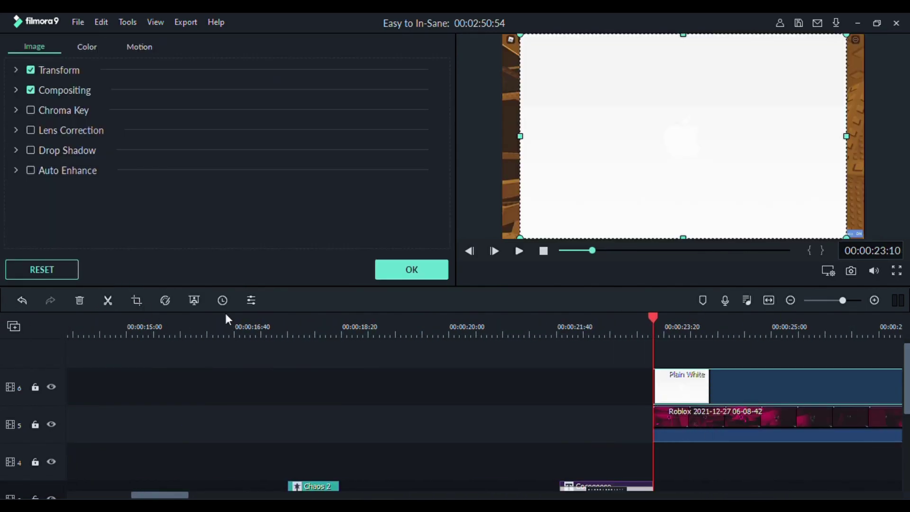
click(52, 91)
drag(337, 142, 341, 394)
click(410, 269)
scroll(262, 178, up, 10)
key(space)
click(292, 333)
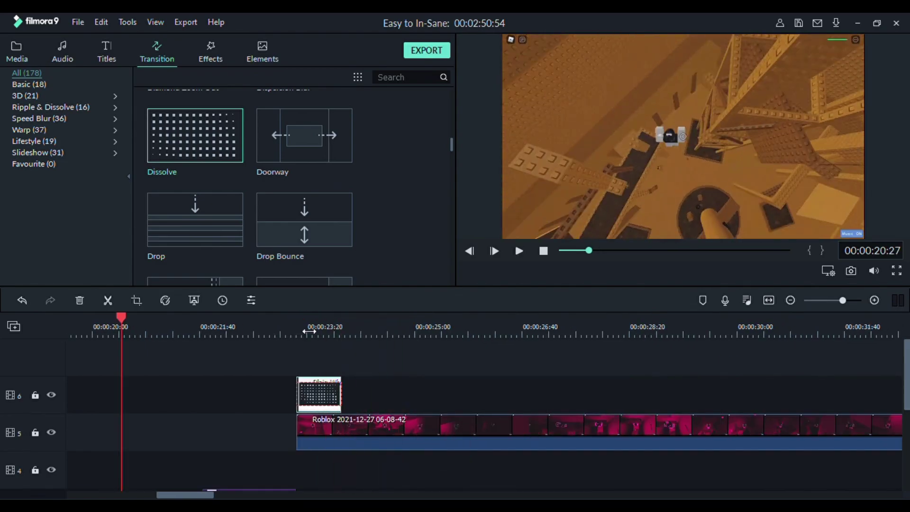
Split the track 5 footage at about 00:00:25:57, remove a stretch of it and check the cut against the rhythm by playback.
scroll(332, 379, down, 1)
click(337, 381)
key(space)
key(space)
key(ctrl+b)
key(space)
key(space)
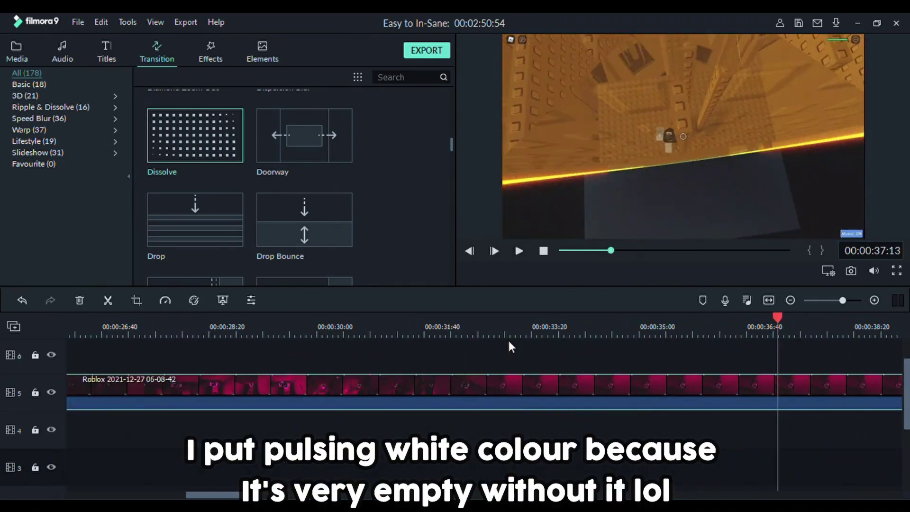
click(515, 321)
key(space)
key(space)
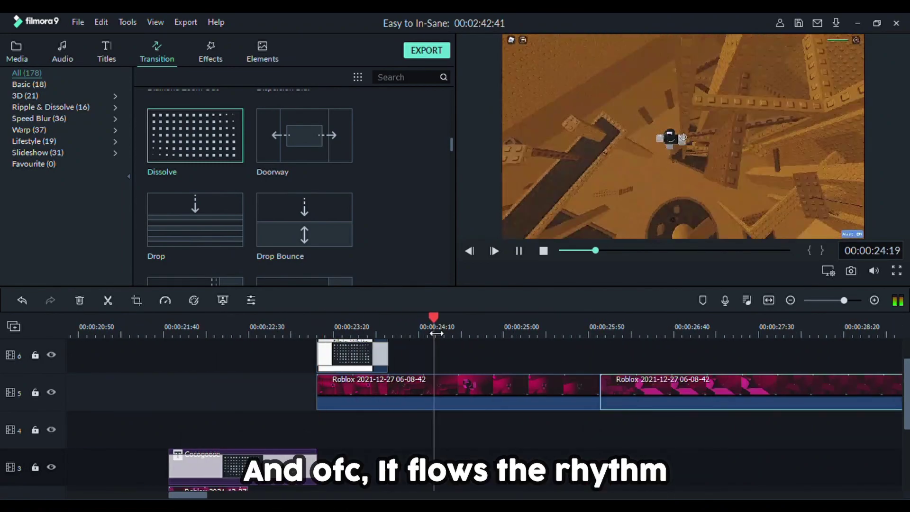
key(space)
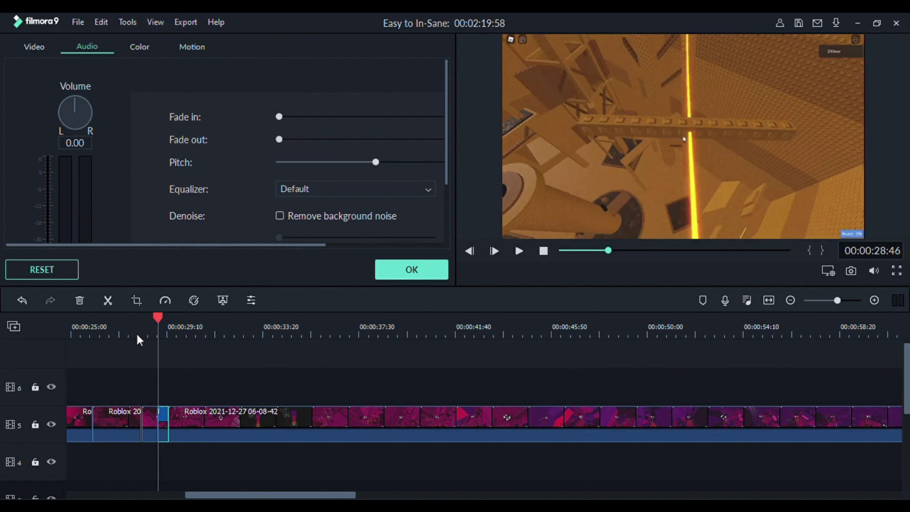
Apply a short Dissolve at the 00:00:28:46 cut on track 5 and play through it.
click(333, 362)
drag(156, 424, 150, 429)
key(space)
key(space)
scroll(227, 397, up, 2)
click(112, 328)
key(space)
key(space)
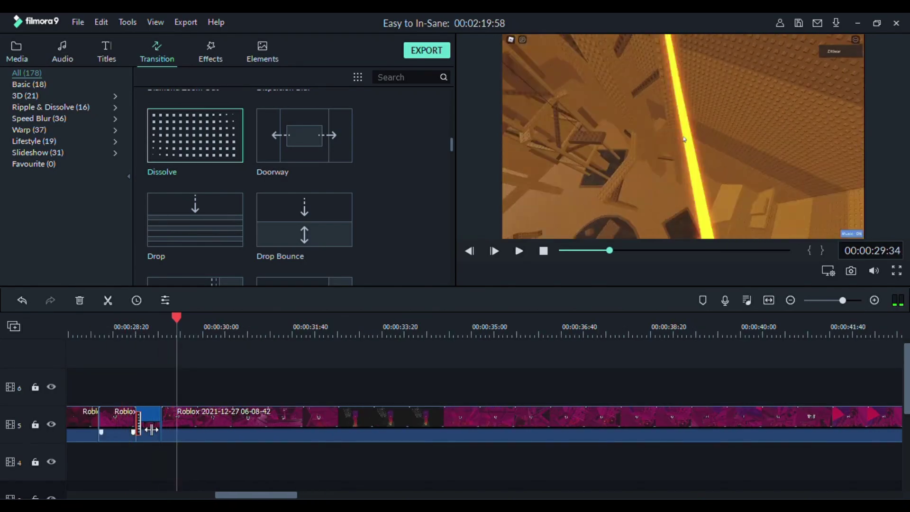
Move the piece before the 00:00:28:46 cut from track 5 up to track 6 and extend its end past the cut.
click(151, 428)
drag(133, 326, 147, 316)
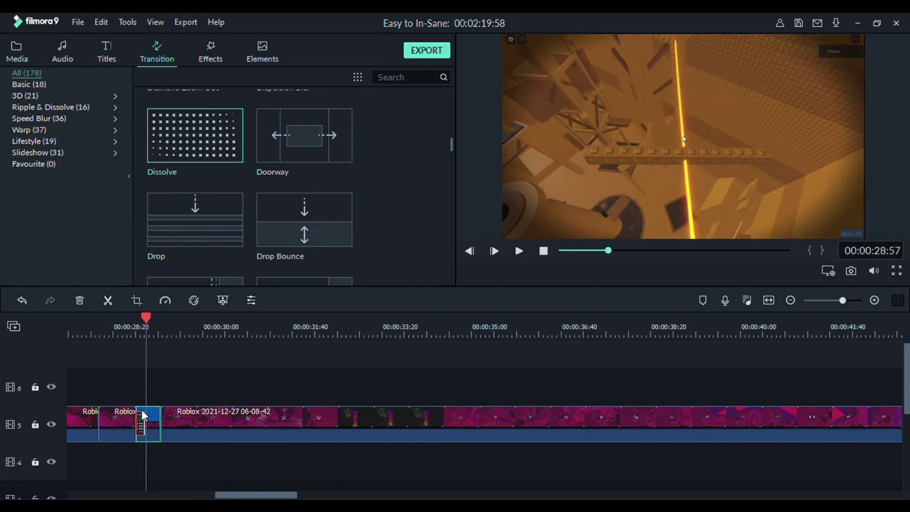
drag(116, 420, 110, 394)
double_click(156, 431)
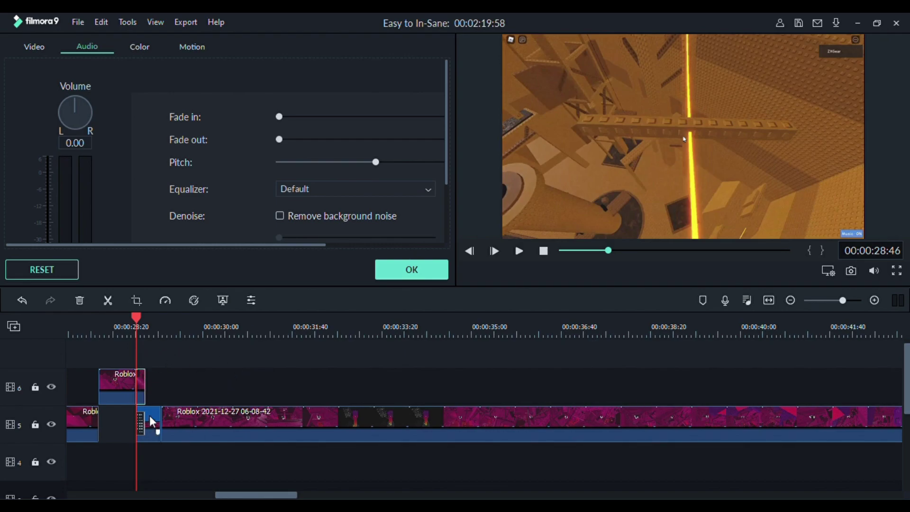
Return the lifted piece from track 6 to track 5 at the 00:00:28:46 cut and play through the join.
scroll(178, 321, left, 5)
scroll(251, 397, down, 3)
scroll(258, 400, up, 3)
click(260, 394)
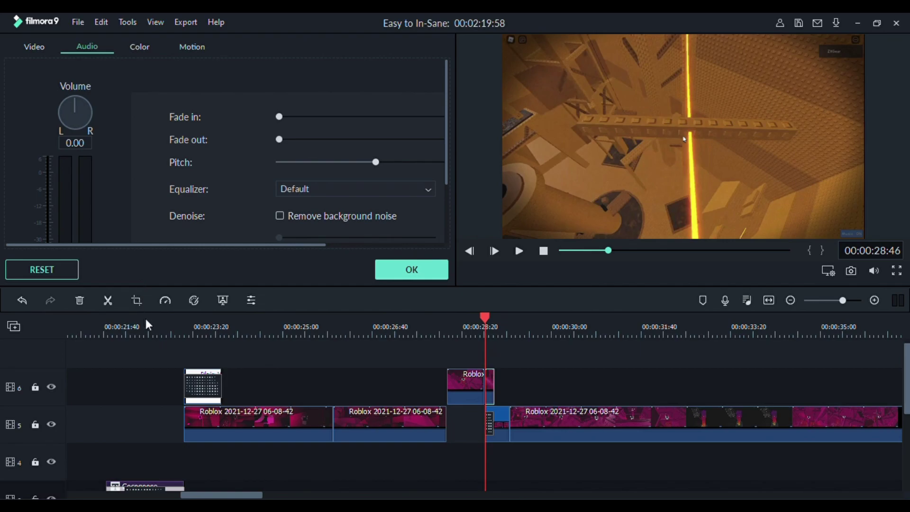
scroll(569, 400, down, 1)
click(490, 381)
drag(486, 379, 504, 432)
click(448, 334)
key(space)
key(space)
Split the long clip on track 5, lift the part after the cut, trim it and return it to track 5, checking by playback.
scroll(468, 377, up, 1)
drag(486, 332, 730, 331)
click(601, 333)
key(ctrl+b)
drag(642, 421, 641, 384)
click(164, 300)
drag(601, 332, 412, 332)
drag(757, 393, 640, 408)
drag(622, 388, 622, 423)
click(497, 334)
key(space)
key(space)
key(space)
key(space)
Cut the long track 5 clip around 00:01:21, move the later footage forward to about 00:00:29:18 and check it by playback.
click(695, 422)
drag(611, 327, 532, 325)
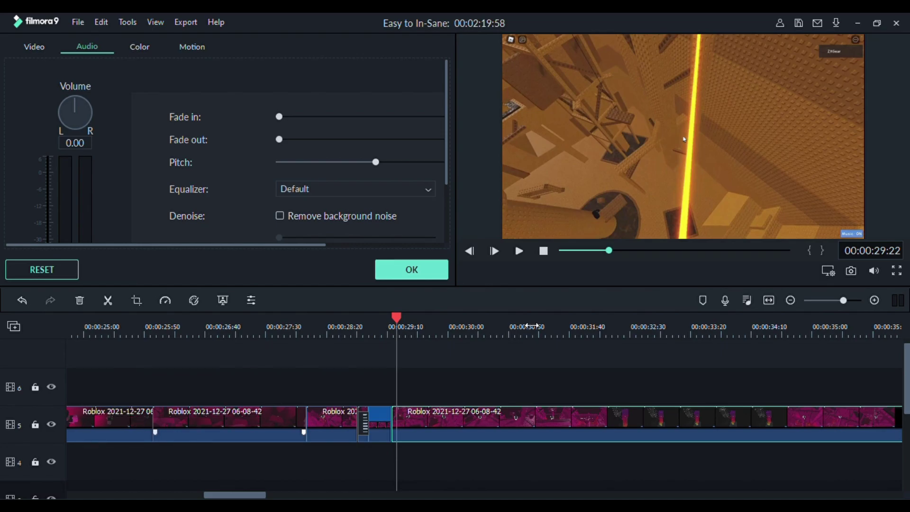
key(space)
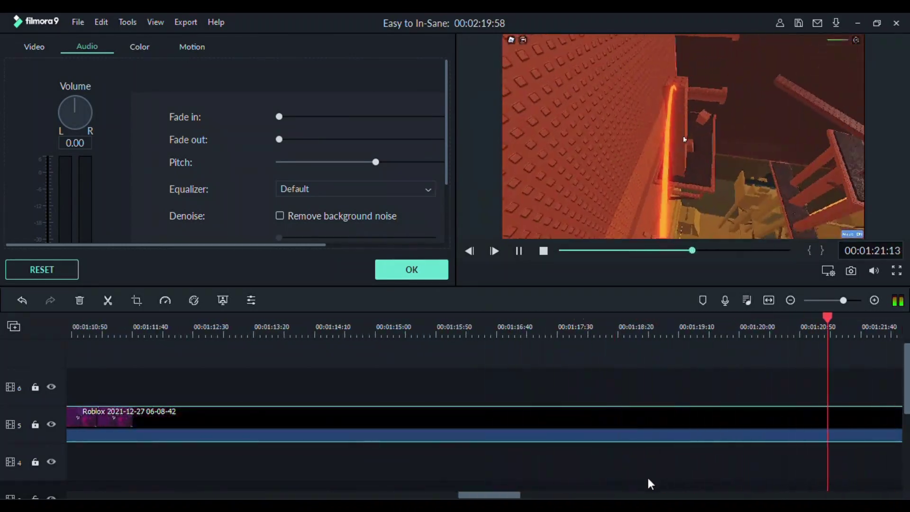
key(space)
click(639, 422)
key(ctrl+b)
scroll(611, 417, down, 3)
drag(582, 418, 242, 434)
drag(207, 334, 284, 333)
click(114, 334)
key(space)
key(space)
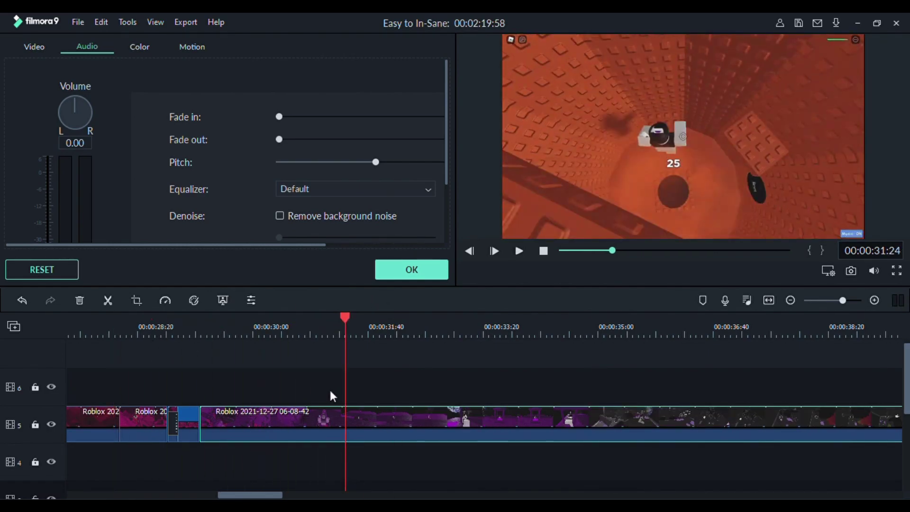
Place the Plain White image on track 6 at the 00:00:29:18 cut and check it by playback.
click(411, 270)
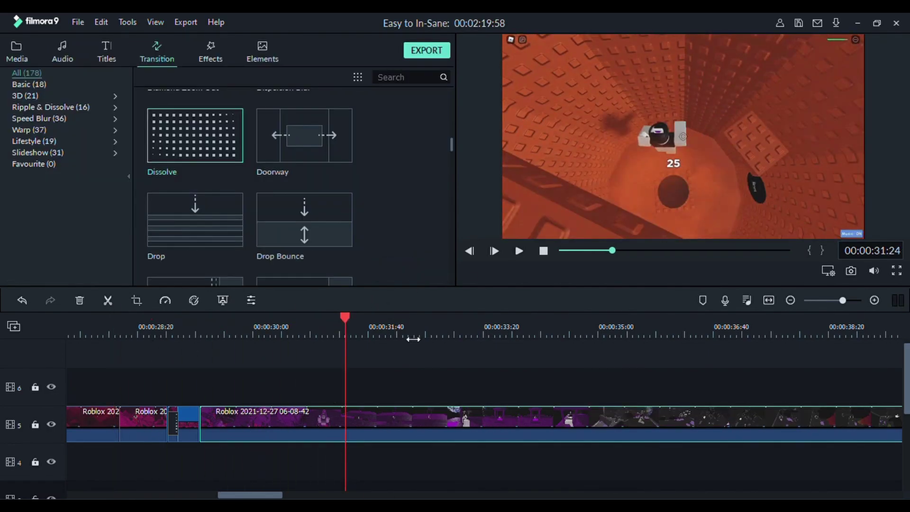
scroll(369, 412, up, 1)
click(16, 52)
drag(304, 129, 213, 393)
click(192, 331)
key(space)
key(space)
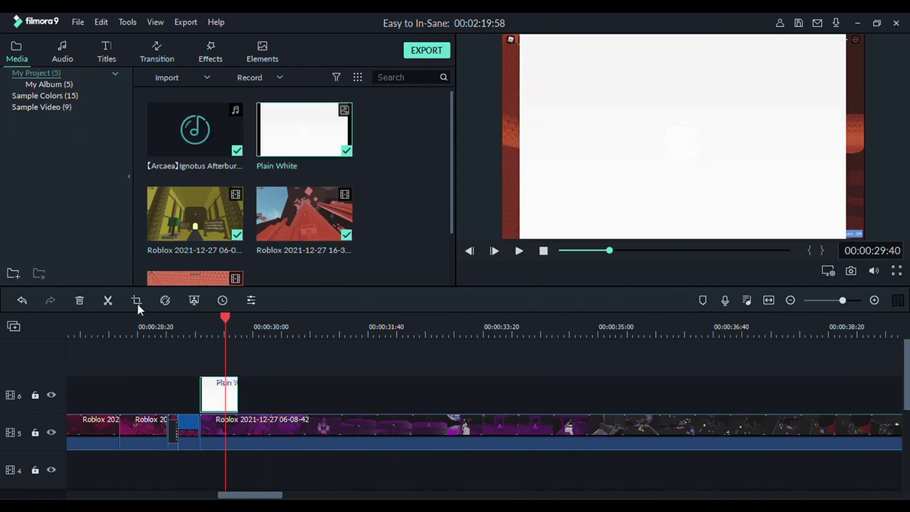
click(609, 415)
click(193, 329)
key(space)
key(space)
Apply the Dissolve transition to the Plain White clip on track 6 at about 00:00:29:18.
click(157, 52)
drag(195, 136, 219, 395)
click(189, 332)
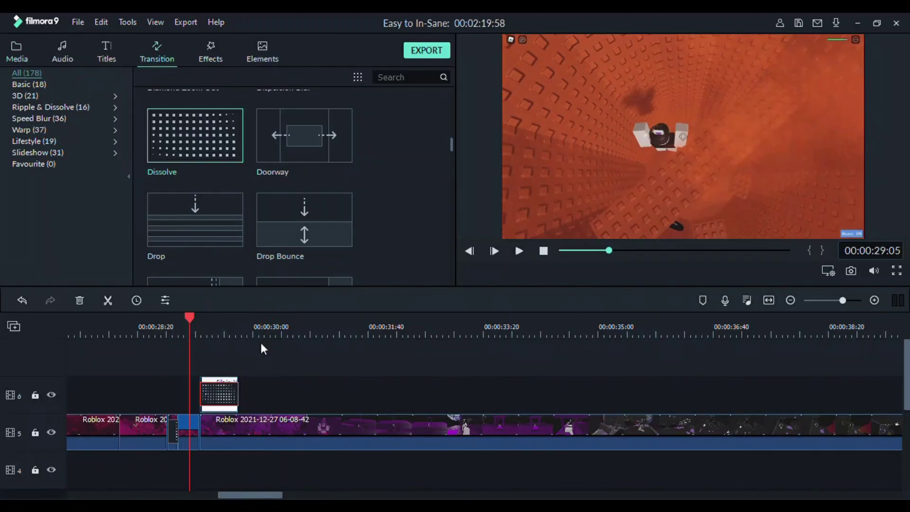
Play through the white Dissolve flash several times to check its timing against the beat.
click(187, 327)
key(space)
key(space)
click(195, 322)
key(space)
key(space)
click(186, 322)
key(space)
click(187, 323)
key(space)
Find the next beat by playback and split the long track 5 clip at about 00:00:30:18.
click(114, 322)
key(space)
key(space)
click(397, 431)
key(ctrl+b)
key(space)
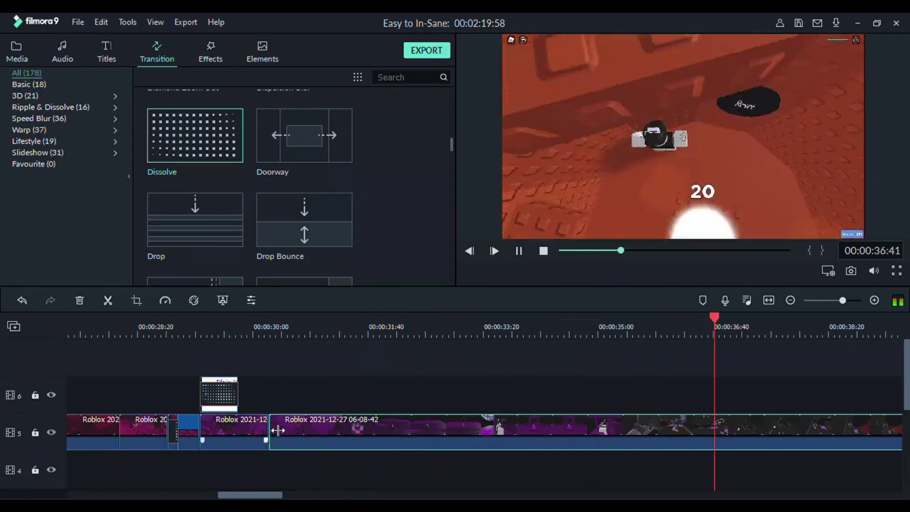
key(space)
Cut the track 5 clip again further along, move the later footage forward to about 00:00:30:18 and check it by playback.
key(ctrl+b)
scroll(695, 434, down, 5)
drag(628, 429, 406, 428)
click(402, 327)
scroll(516, 355, up, 5)
key(space)
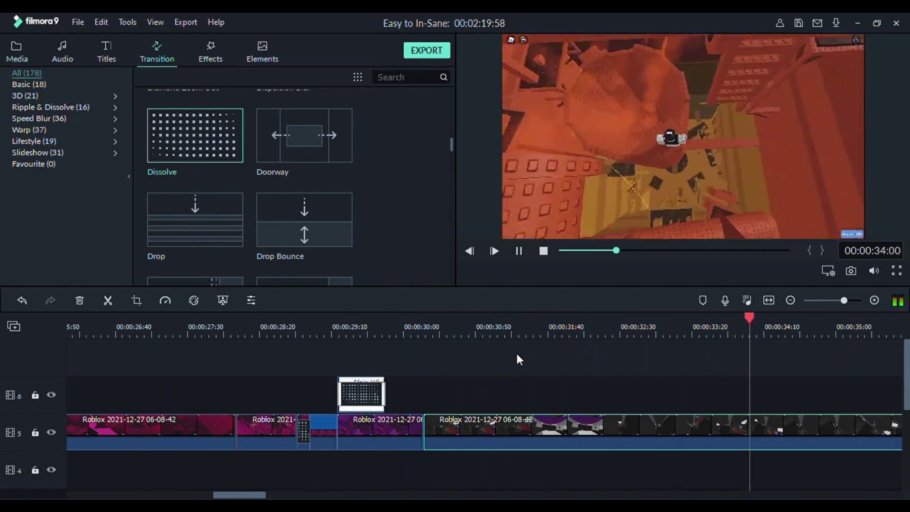
key(space)
Replay the section for the next beat and split the long track 5 clip at about 00:00:31:33.
scroll(499, 352, down, 5)
click(139, 336)
scroll(142, 342, up, 5)
click(460, 332)
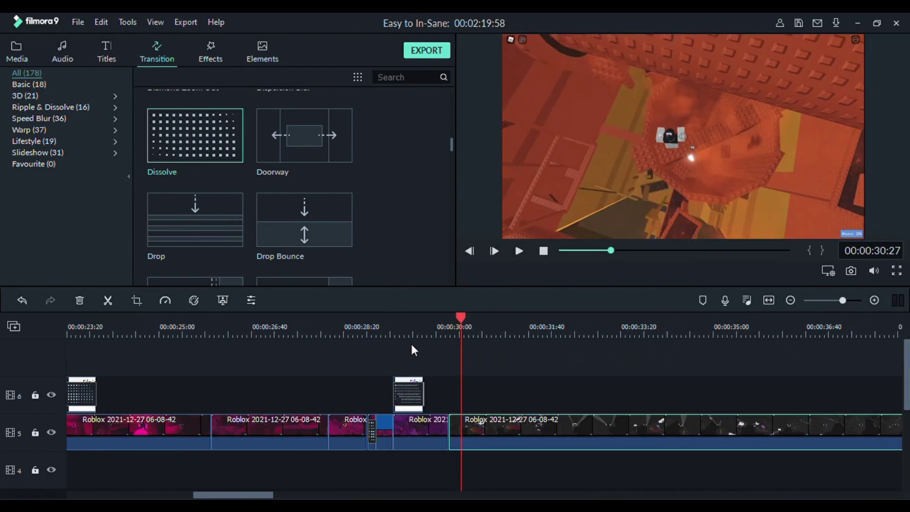
click(390, 333)
key(space)
click(325, 333)
key(space)
key(space)
click(522, 333)
key(ctrl+b)
key(space)
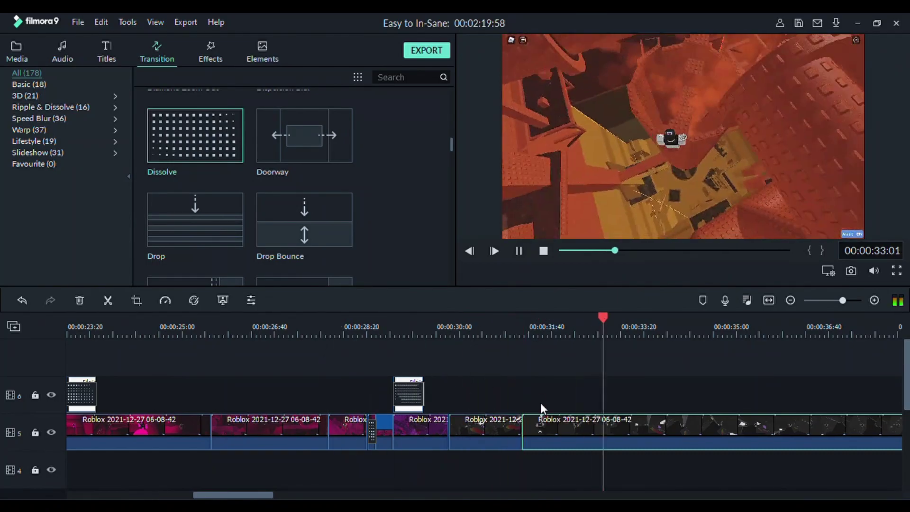
Cut track 5 at 00:00:34:21, delete the piece before it and move the remaining footage forward to about 00:00:31:33.
click(88, 327)
key(space)
key(space)
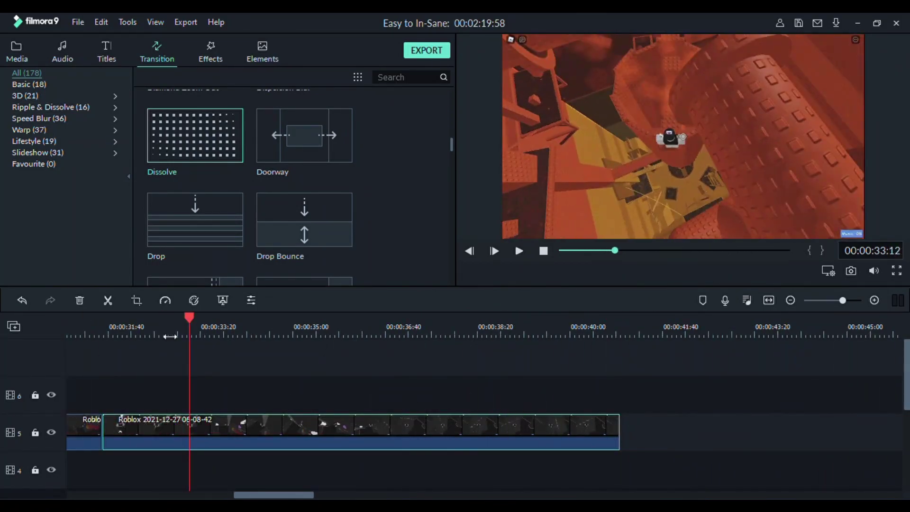
click(103, 332)
key(space)
key(space)
key(ctrl+b)
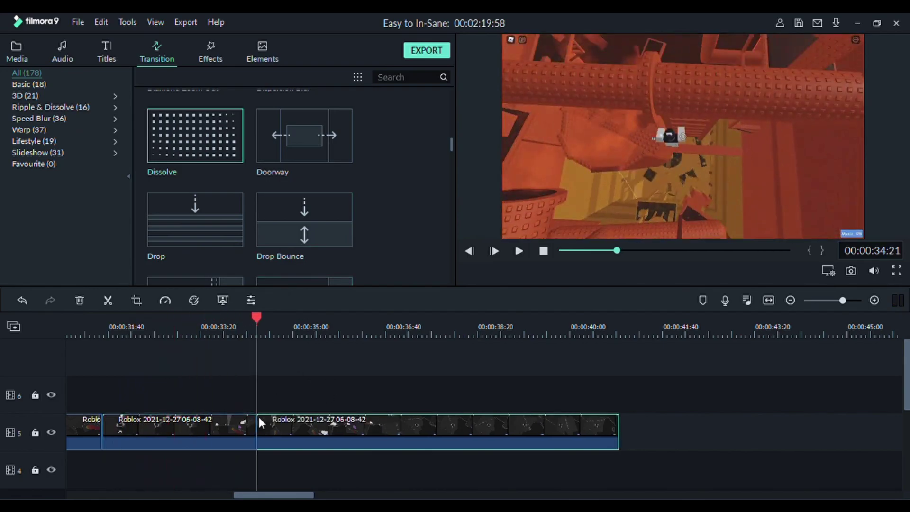
click(228, 430)
key(Delete)
drag(289, 431, 136, 430)
Split the track 5 clip at about 00:00:32:20 and again further along, moving the later footage forward to the first cut.
click(95, 332)
key(space)
key(space)
click(97, 332)
key(space)
key(space)
key(ctrl+b)
key(space)
key(space)
key(ctrl+b)
drag(439, 422, 186, 424)
Adjust the last track 5 clip at its join near 00:00:32:20 and play through the section.
click(138, 334)
click(127, 334)
key(space)
key(space)
drag(145, 334, 306, 344)
drag(145, 429, 152, 428)
key(space)
key(space)
scroll(312, 374, down, 5)
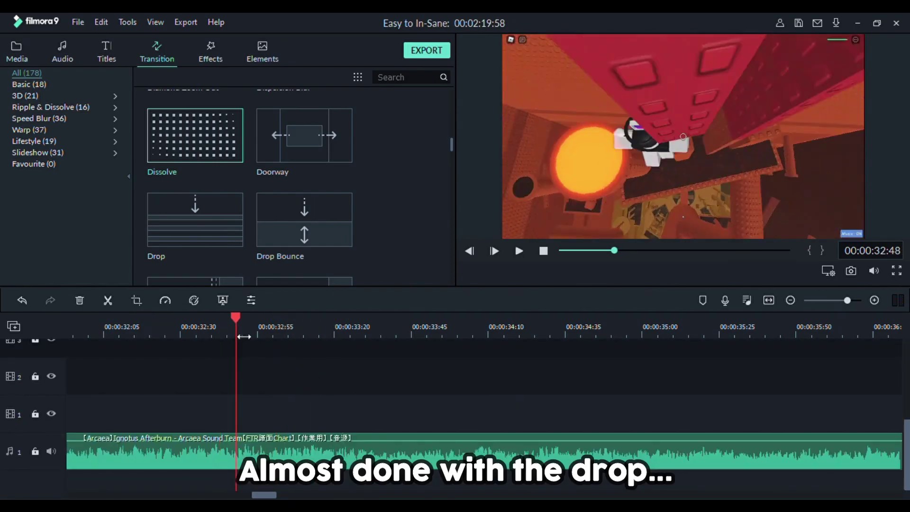
Cut the last track 5 clip at 00:00:32:49, undoing misplaced splits and checking the beat by playback.
click(237, 327)
key(ctrl+b)
key(ctrl+z)
scroll(294, 369, up, 3)
click(294, 369)
key(ctrl+b)
scroll(281, 416, down, 3)
key(space)
key(space)
scroll(280, 416, up, 4)
key(ctrl+z)
click(233, 335)
key(space)
click(239, 338)
key(space)
click(239, 332)
scroll(265, 407, down, 3)
scroll(283, 430, up, 3)
click(17, 52)
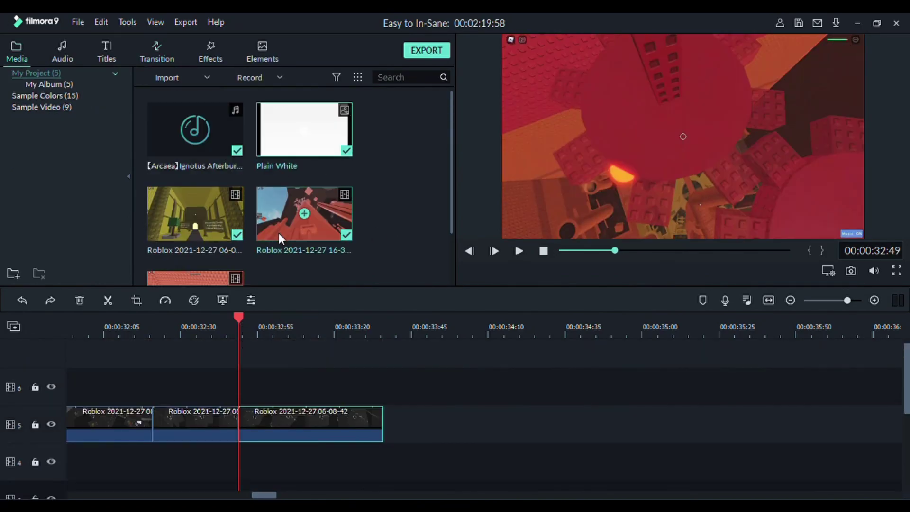
scroll(293, 213, down, 2)
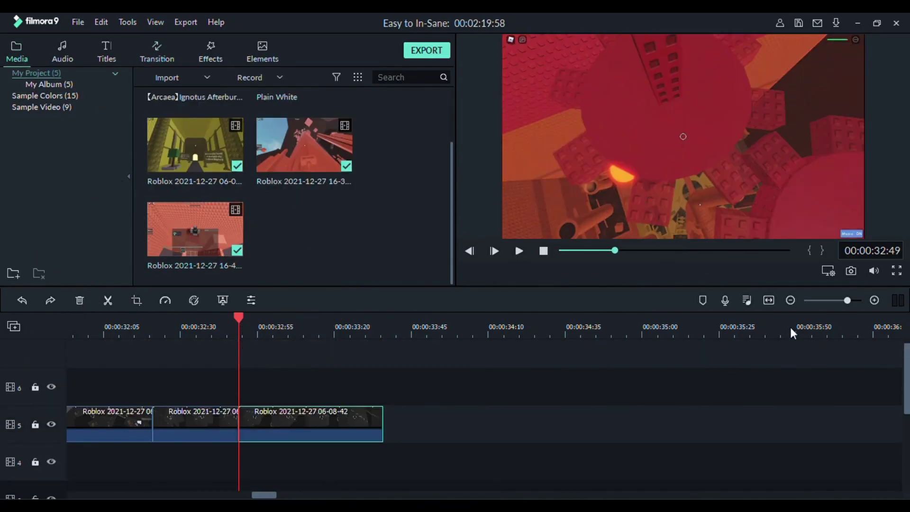
scroll(304, 229, down, 3)
drag(304, 230, 240, 389)
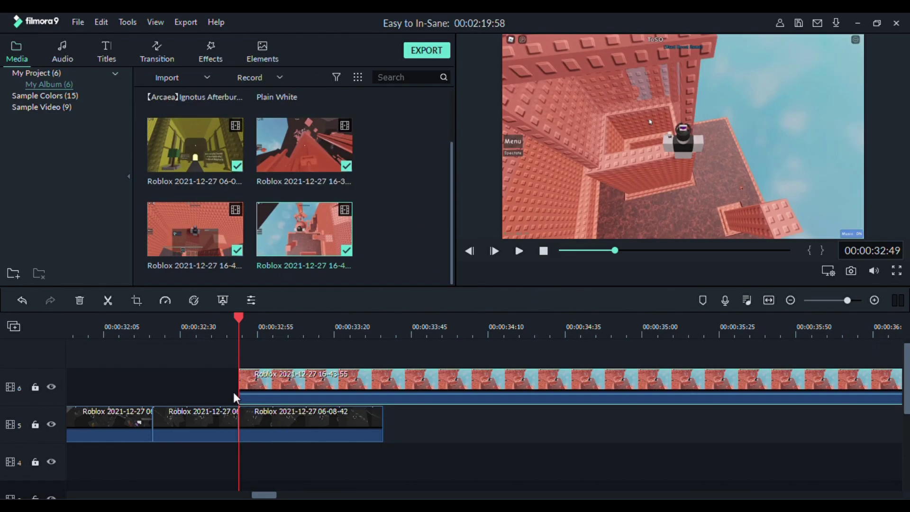
Cut the track 6 clip at 00:00:38:22, delete the part before it and move the remaining footage back toward the end of track 5.
key(space)
drag(458, 398, 460, 423)
click(845, 337)
key(ctrl+b)
click(823, 377)
key(Delete)
scroll(805, 379, down, 4)
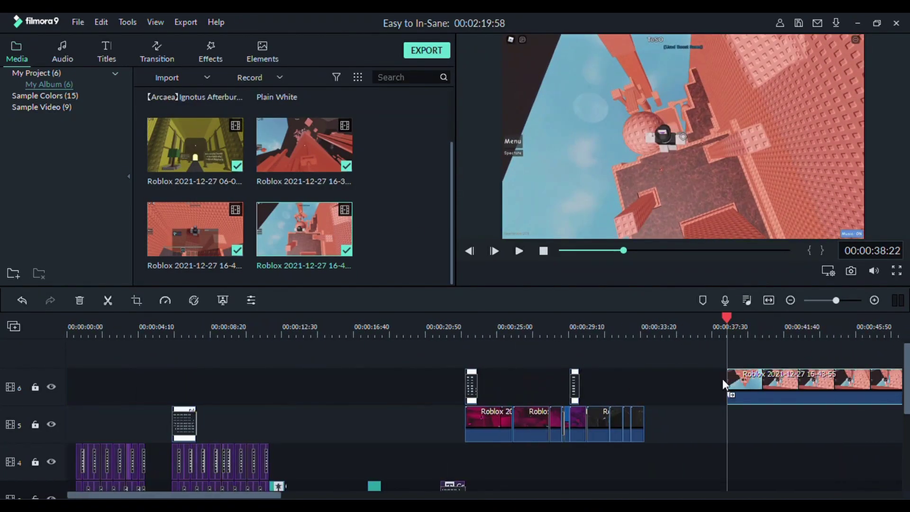
drag(748, 382, 651, 382)
Cut the track 6 footage down to a piece of about four frames starting at 00:00:32:49 and delete the rest.
click(640, 337)
scroll(640, 334, up, 4)
drag(638, 325, 662, 314)
key(ctrl+b)
key(ctrl+z)
click(643, 323)
key(ctrl+b)
key(Delete)
Copy the four-frame clip on track 6 and paste it twice directly after itself.
click(648, 379)
key(ctrl+c)
key(ctrl+v)
key(ctrl+v)
key(ctrl+z)
key(ctrl+z)
click(11, 387)
key(ctrl+v)
key(ctrl+v)
click(631, 327)
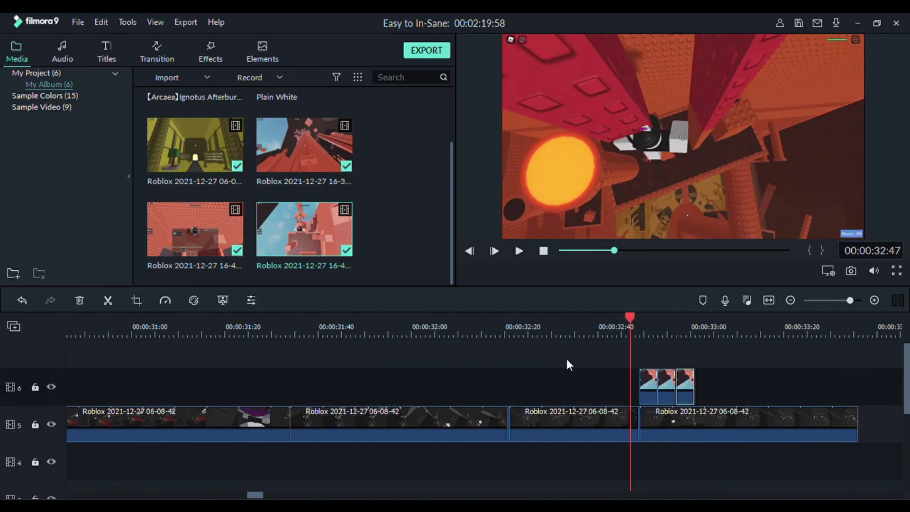
Turn the first short track 6 clip into a freeze frame, set its duration to four frames and delete the leftover pieces.
click(672, 326)
click(648, 381)
click(165, 300)
click(178, 348)
drag(649, 397, 664, 398)
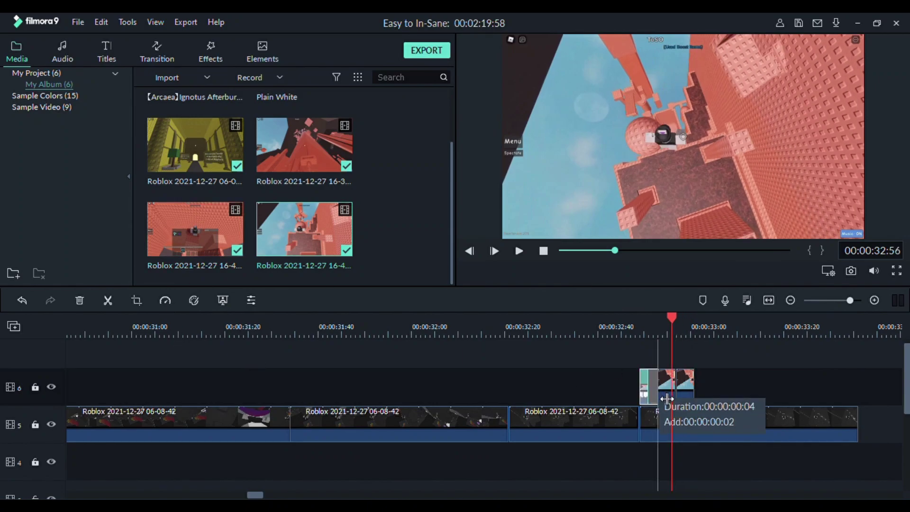
key(Delete)
key(space)
click(635, 329)
click(640, 329)
Try pasting two copies of the freeze-frame clip after it on track 6, then undo both pastes.
click(648, 380)
key(ctrl+c)
key(ctrl+v)
key(ctrl+v)
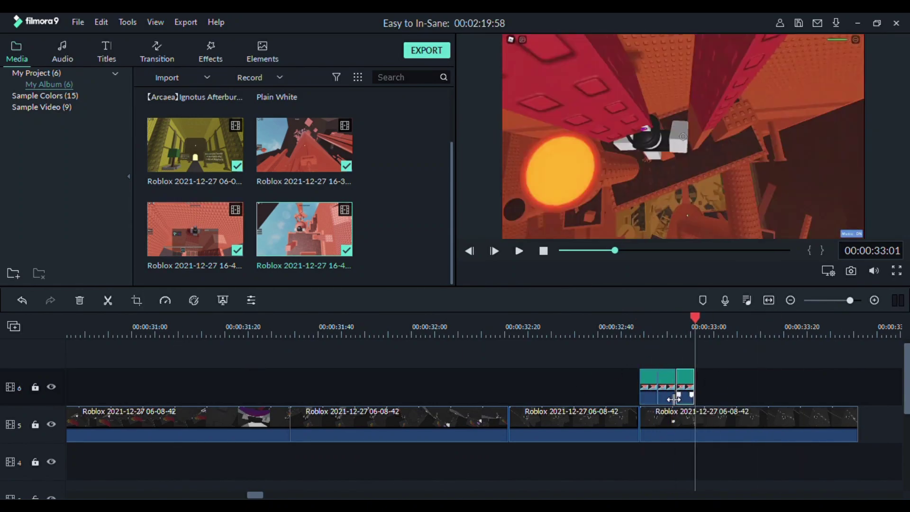
key(ctrl+z)
key(ctrl+z)
Lower the first freeze-frame clip's opacity on track 6 to about 20% and place two copies of it directly behind it.
double_click(648, 396)
click(34, 46)
drag(338, 143, 185, 144)
click(412, 270)
key(ctrl+c)
key(ctrl+v)
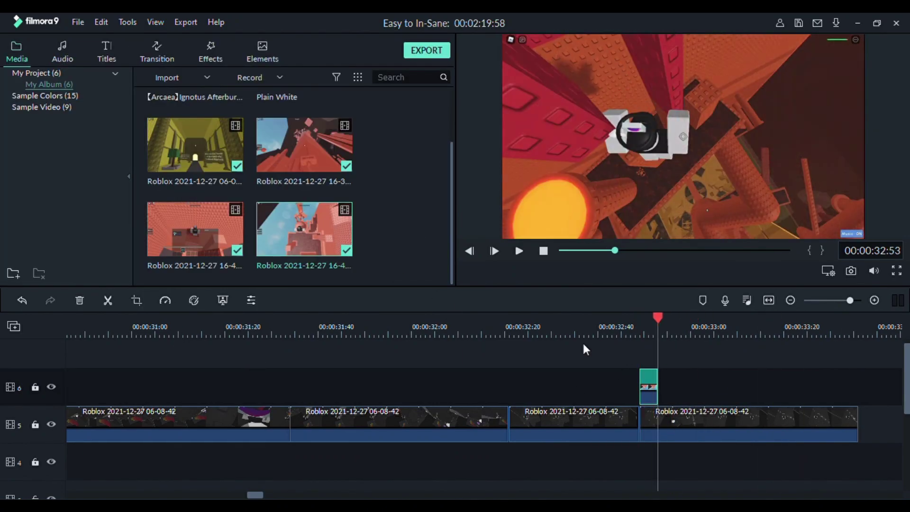
key(ctrl+v)
key(ctrl+v)
click(630, 329)
click(487, 327)
key(space)
key(space)
Split the track 5 gameplay clip just behind the freeze frames, delete the cut-out piece and move the remaining footage along the track.
click(272, 327)
scroll(304, 395, down, 5)
key(space)
key(space)
scroll(304, 394, up, 5)
click(276, 328)
click(279, 413)
key(ctrl+b)
key(ctrl+b)
click(285, 416)
key(Delete)
drag(363, 418, 732, 423)
Move the remaining track 5 footage back against the cut, split it again on the beat and delete the excess piece.
key(space)
key(space)
scroll(731, 422, down, 1)
key(space)
key(space)
drag(447, 424, 297, 417)
key(ctrl+b)
click(260, 327)
click(430, 421)
key(Delete)
scroll(289, 353, up, 2)
key(space)
key(space)
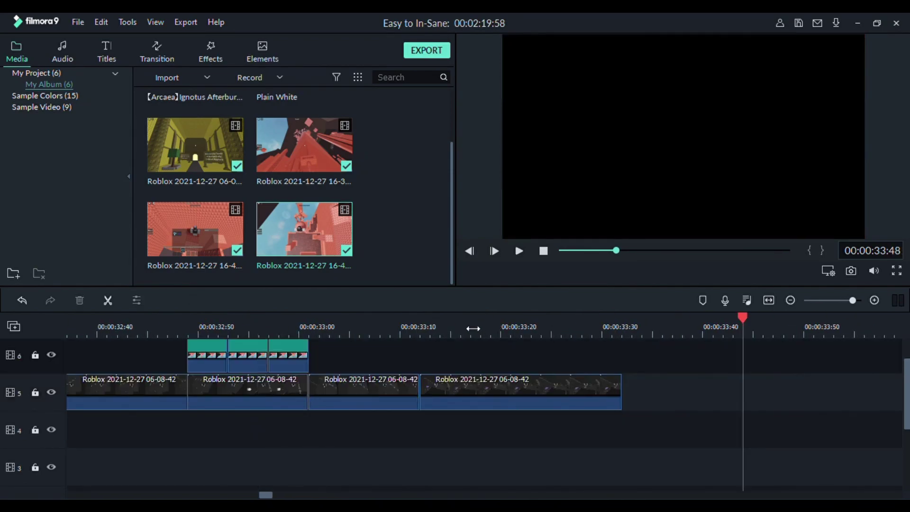
Lengthen and shift the last track 5 gameplay pieces behind the freeze frames to reach the following beats.
scroll(526, 333, down, 1)
drag(630, 392, 678, 392)
drag(574, 391, 621, 392)
click(289, 331)
key(space)
key(space)
scroll(386, 363, down, 1)
drag(690, 392, 761, 392)
double_click(665, 392)
drag(665, 392, 746, 392)
Locate the beat in the music waveform around 00:00:33:45 and adjust the edges of the last track 5 clips to it.
scroll(561, 366, down, 1)
scroll(689, 478, down, 4)
key(space)
key(space)
click(704, 331)
key(space)
key(space)
click(682, 327)
key(space)
key(space)
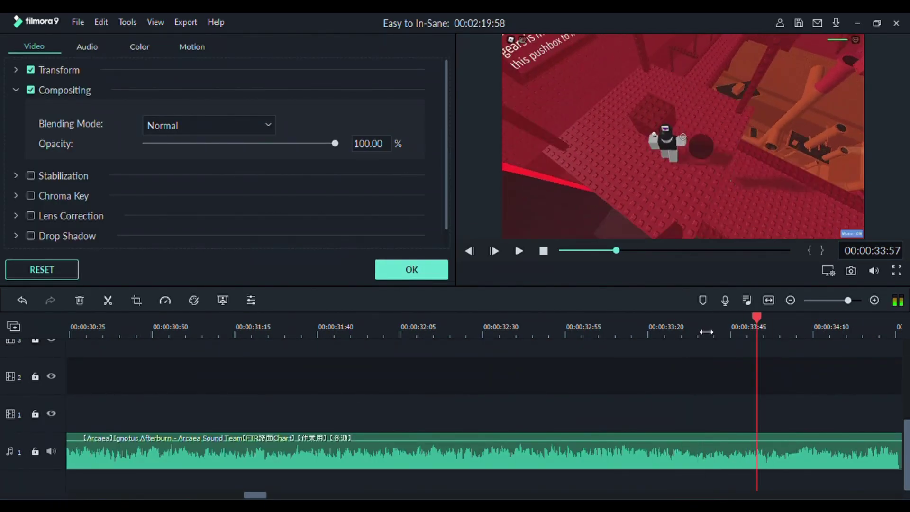
click(695, 331)
scroll(711, 402, up, 4)
drag(721, 423, 708, 423)
mouse_move(759, 425)
mouse_down()
mouse_move(785, 425)
mouse_move(791, 385)
mouse_move(451, 423)
mouse_move(476, 423)
mouse_move(479, 439)
mouse_move(772, 437)
mouse_up()
Play the section after the freeze frames repeatedly and check where its cuts fall against the music waveform.
click(436, 328)
key(space)
key(space)
click(436, 328)
key(space)
key(space)
click(428, 326)
scroll(493, 403, down, 4)
click(479, 326)
key(space)
key(space)
scroll(487, 402, up, 4)
Split the track 5 footage on the next beat at about 00:00:34:06.
click(135, 328)
key(space)
key(space)
click(138, 326)
click(276, 334)
click(412, 334)
scroll(412, 382, down, 4)
key(ctrl+b)
key(space)
key(space)
Extend the end of the last track 5 clip to about 00:01:40:00 and play through it for a new scene.
scroll(449, 413, up, 4)
click(790, 300)
drag(687, 437, 812, 437)
key(space)
key(space)
click(791, 300)
drag(461, 437, 900, 438)
key(space)
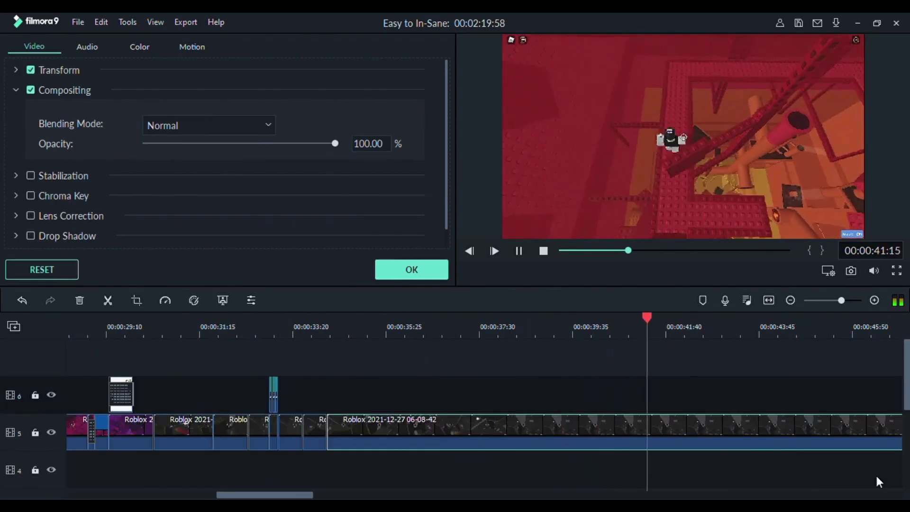
key(space)
drag(490, 437, 801, 431)
click(790, 300)
drag(621, 437, 758, 443)
key(space)
key(space)
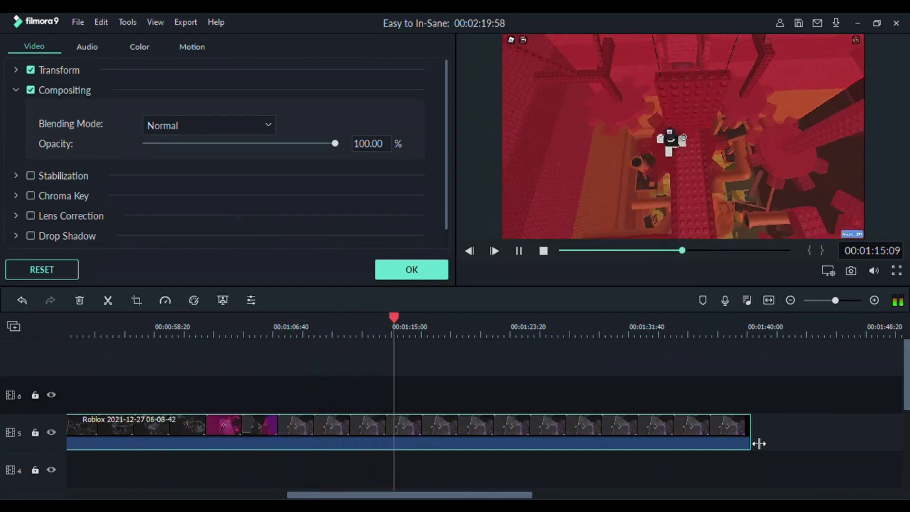
Split the extended track 5 clip at the gear scene around 00:01:16 and delete the part before it.
key(space)
click(416, 331)
key(ctrl+b)
key(Delete)
Move the remaining gear-scene footage on track 5 back to about 00:00:34:06, directly behind the previous clip.
drag(182, 331, 426, 331)
click(597, 332)
drag(598, 331, 488, 332)
drag(485, 437, 126, 437)
scroll(331, 436, left, 5)
click(351, 333)
scroll(360, 436, up, 3)
click(387, 332)
drag(585, 435, 393, 435)
click(263, 333)
key(space)
click(120, 327)
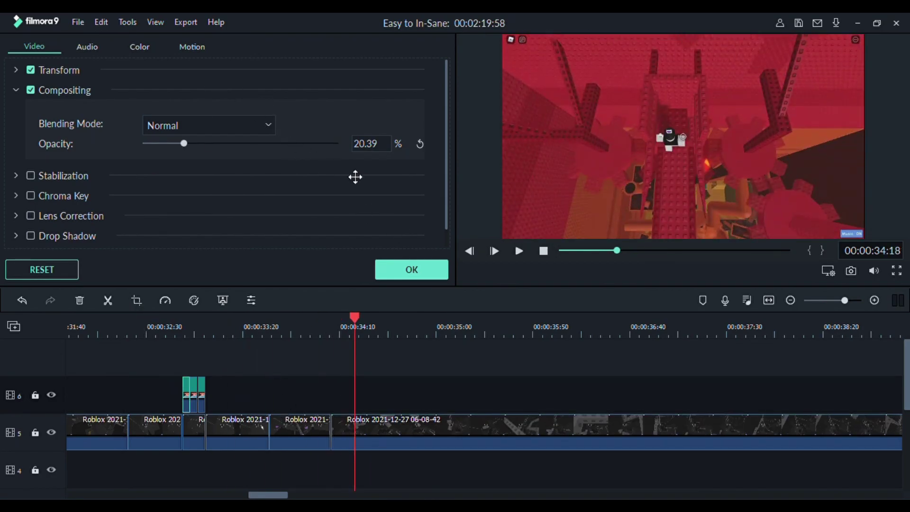
Replace the second and third freeze-frame clips on track 6 with two fresh copies of the first one.
click(194, 398)
key(Delete)
click(201, 398)
key(Delete)
click(187, 398)
key(ctrl+c)
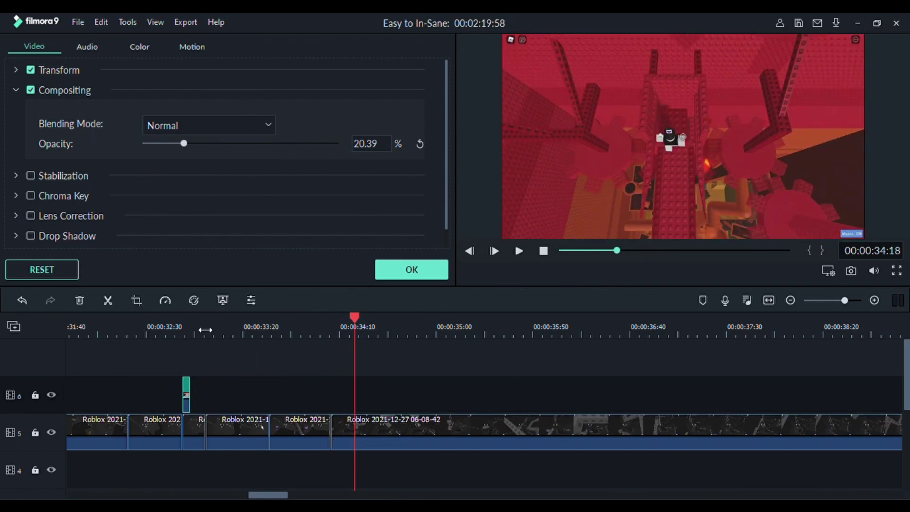
click(190, 329)
key(ctrl+v)
key(ctrl+v)
click(320, 327)
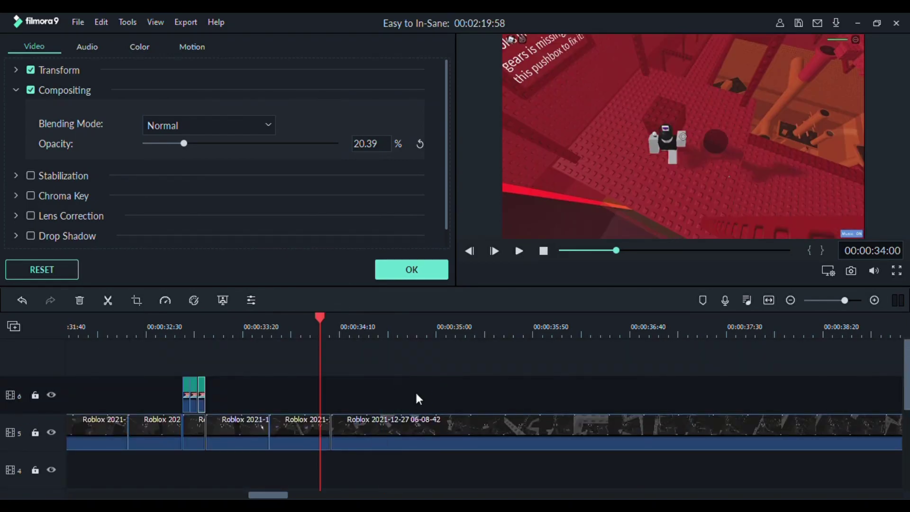
click(408, 275)
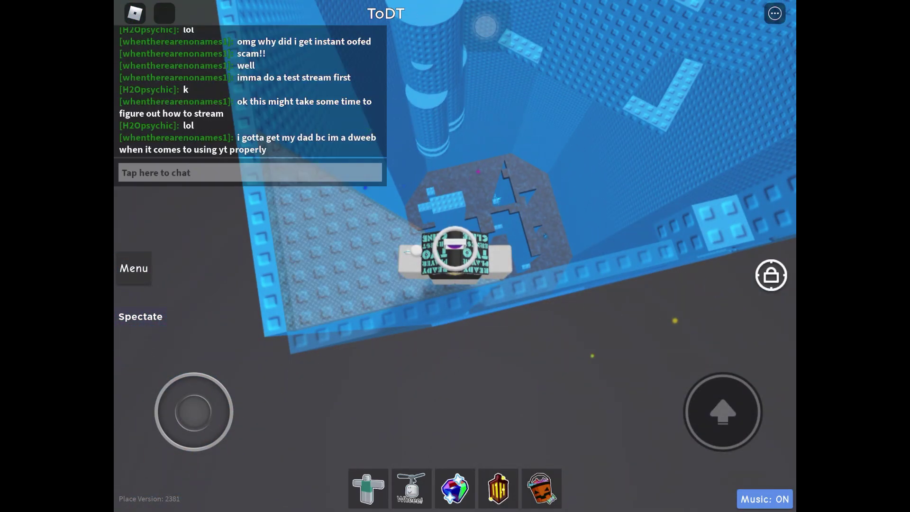
In the Roblox game, send the chat message "GG" and turn the camera to the avatar.
click(250, 173)
text(GG)
key(Return)
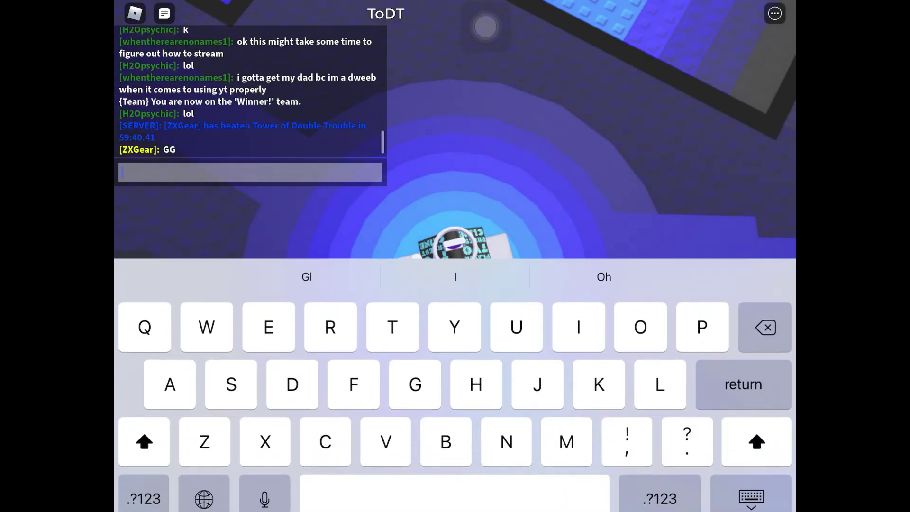
drag(569, 294, 649, 227)
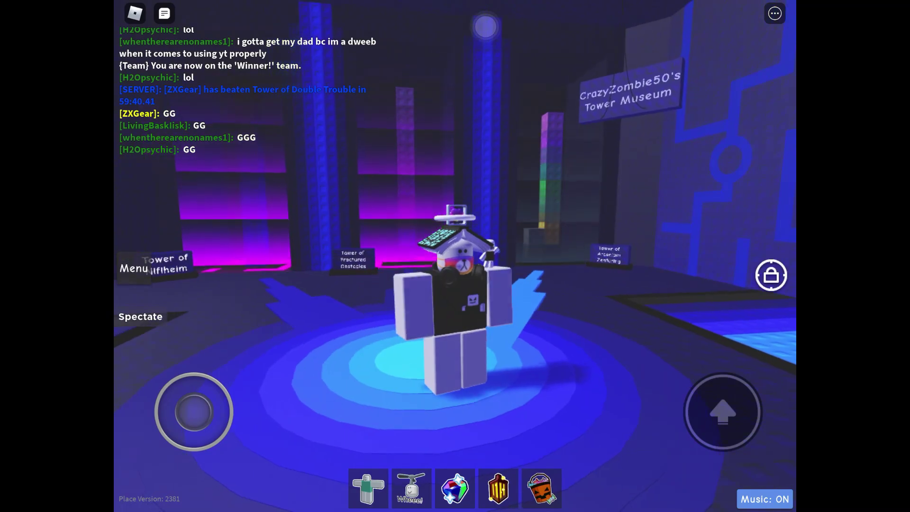
Send the chat message "2ND SC YAY".
click(250, 173)
text(2N)
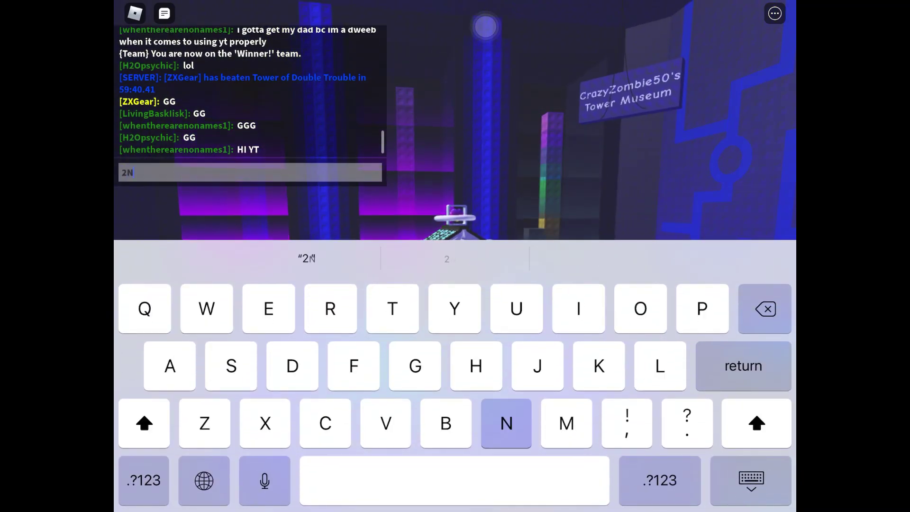
text(D SC YAY)
key(Return)
Send the chat message "I REBEAT LOL", followed by "REBEAT".
click(250, 172)
text(I REBEAT LO)
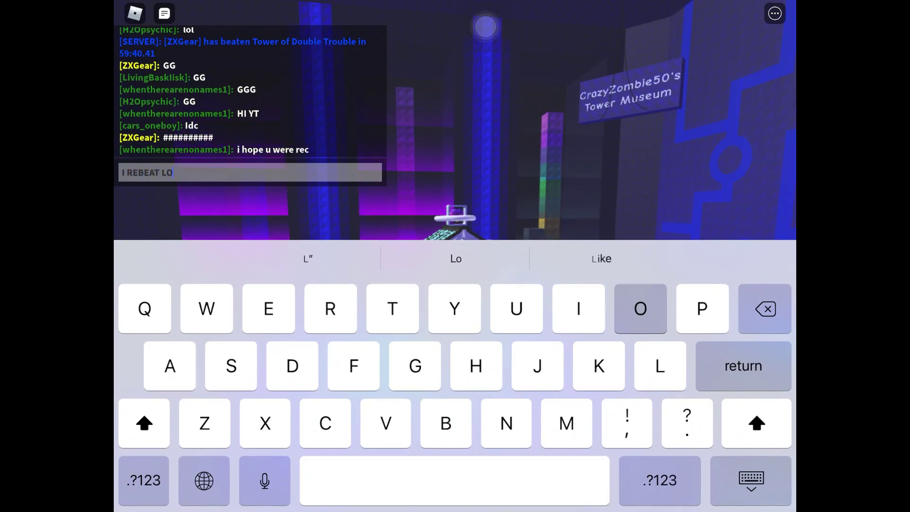
text(L)
key(Return)
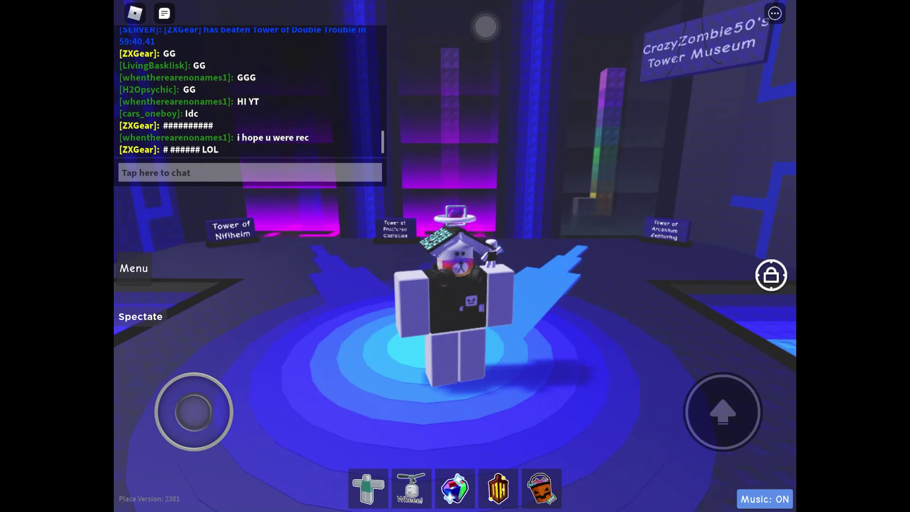
click(250, 172)
text(REBEAT)
key(Return)
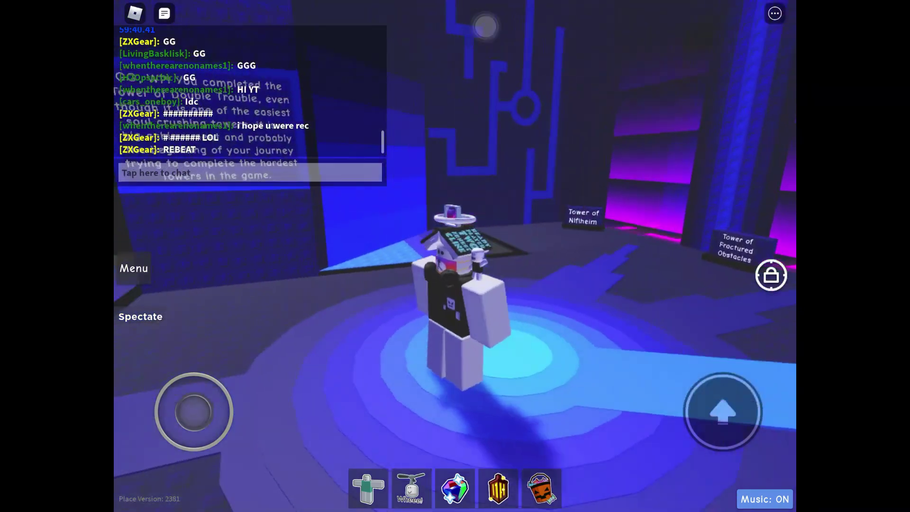
Walk the avatar toward the tower exhibits and send the chat message "Dang".
drag(201, 413, 199, 377)
mouse_move(194, 412)
mouse_down()
mouse_move(189, 377)
mouse_move(194, 411)
mouse_up()
click(250, 172)
text(Na)
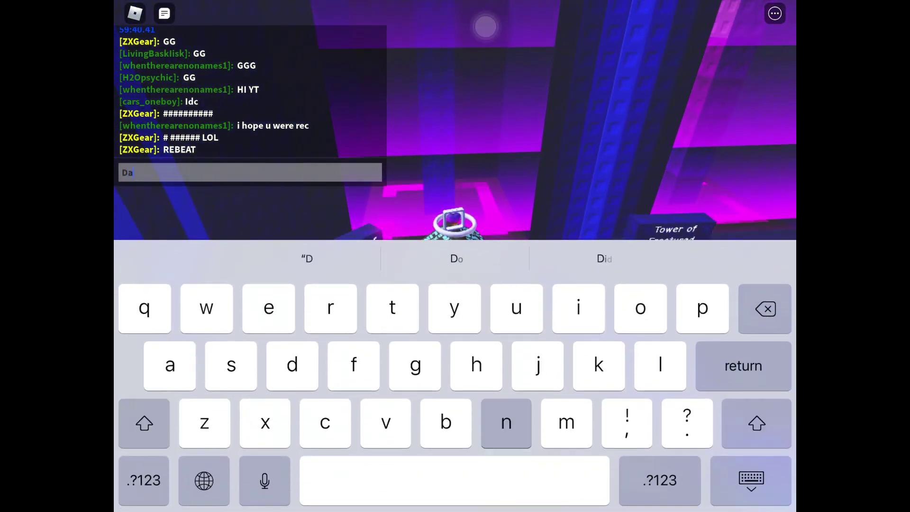
key(Return)
Send the chat message "I haven't see something like this".
click(250, 173)
text(I g)
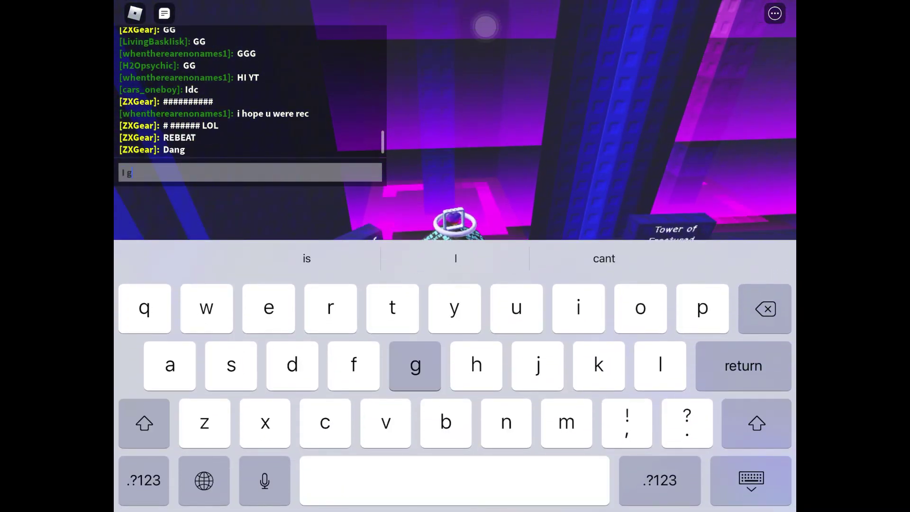
text(avent see)
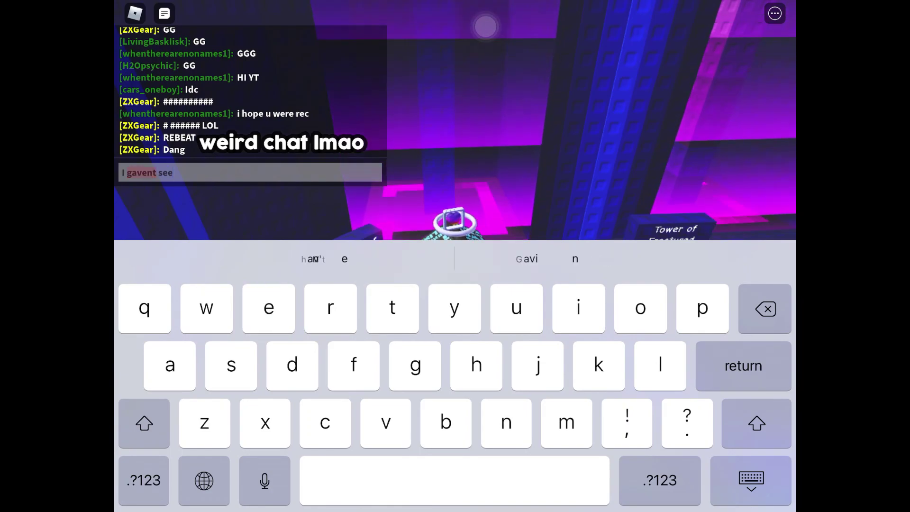
text( someth)
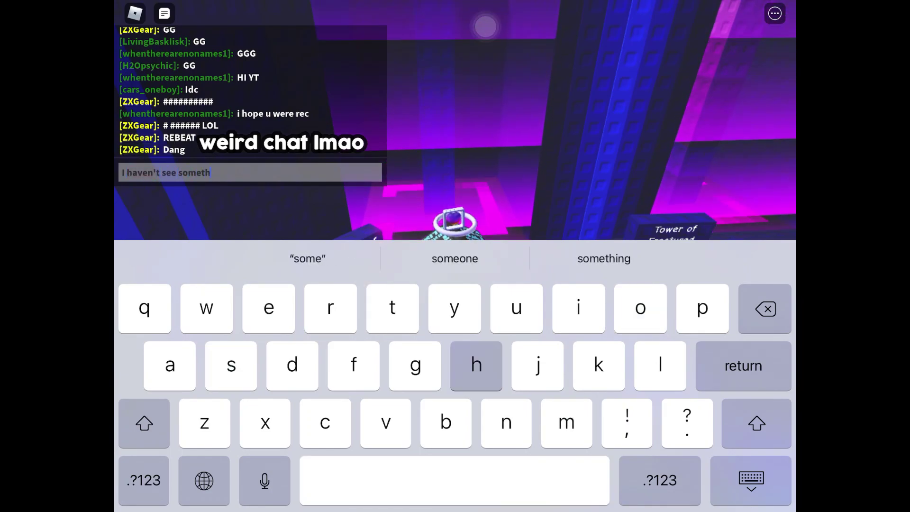
text(like this)
key(Return)
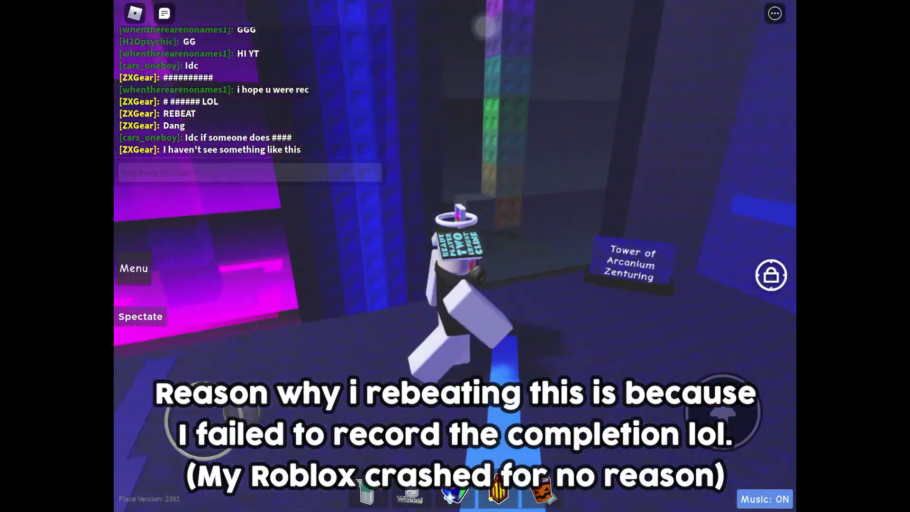
Walk the avatar past the completion signs and out of the museum room onto the white studded ground.
drag(195, 418, 218, 391)
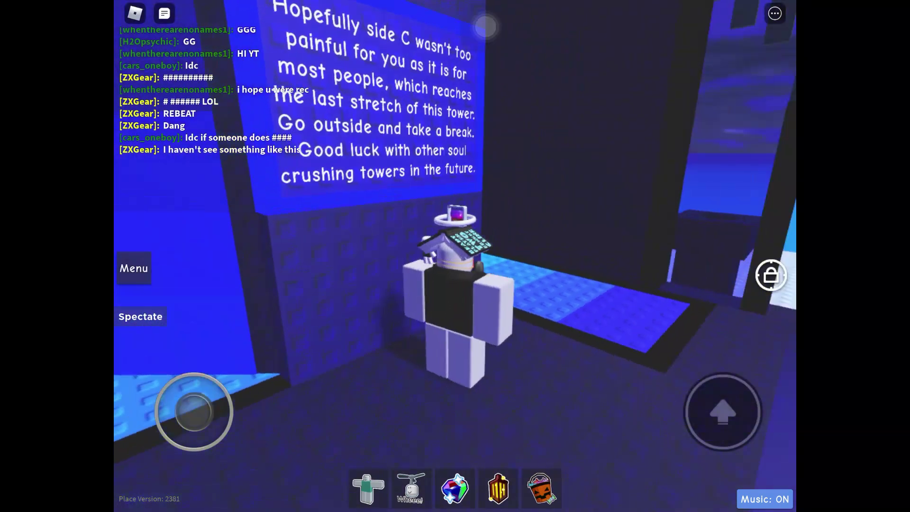
drag(203, 410, 212, 375)
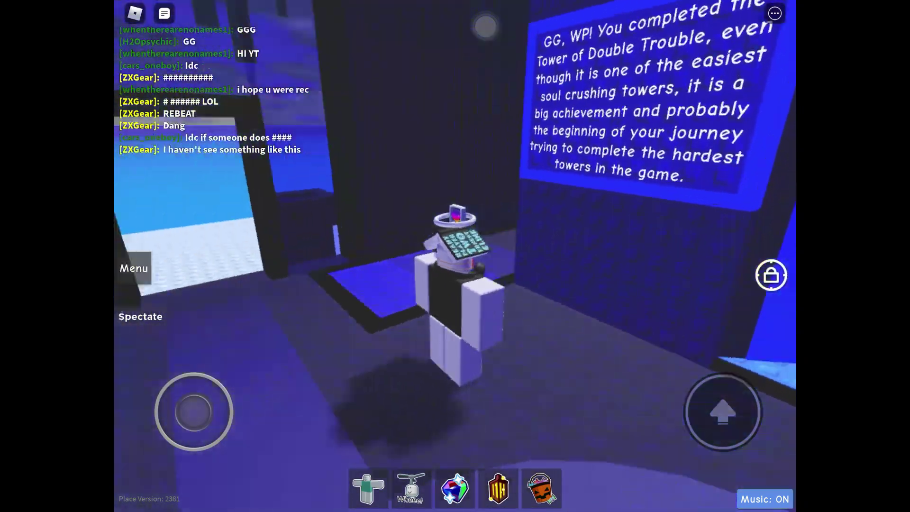
drag(213, 408, 242, 435)
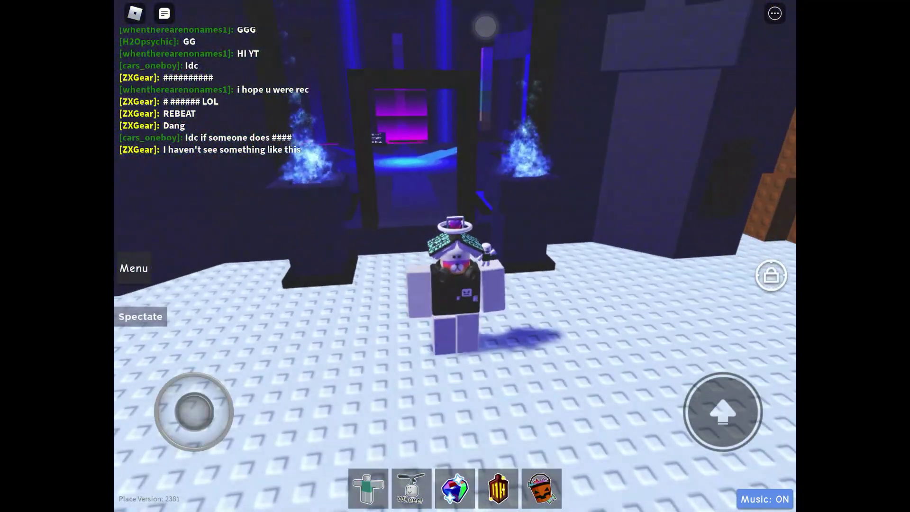
drag(193, 420, 189, 384)
drag(193, 404, 191, 444)
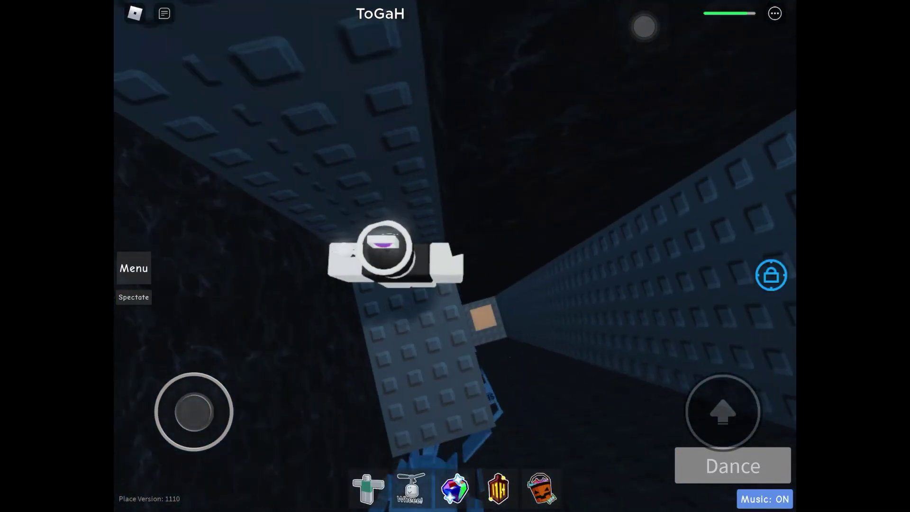
Move the avatar across the ToGaH tower and switch off the camera lock.
drag(178, 400, 205, 420)
click(771, 275)
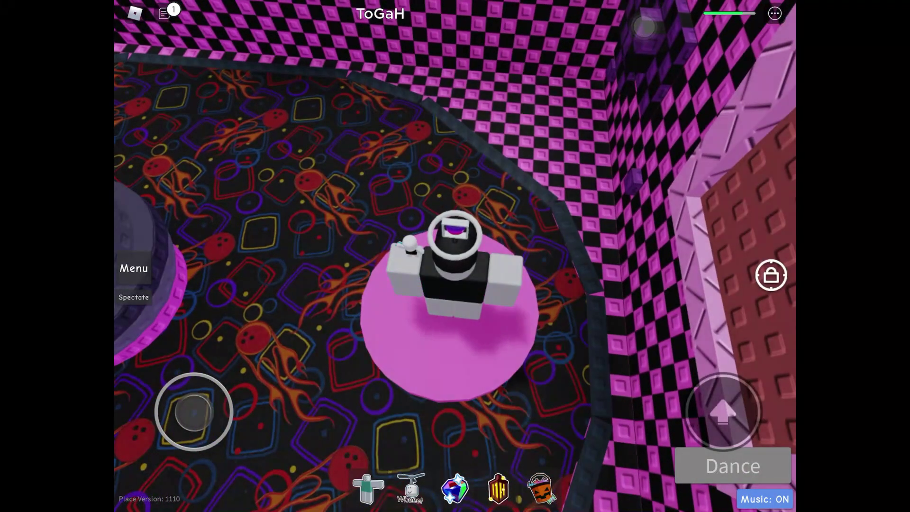
Open the game chat and send the message "NO FRIKIN WAY".
click(165, 14)
click(249, 172)
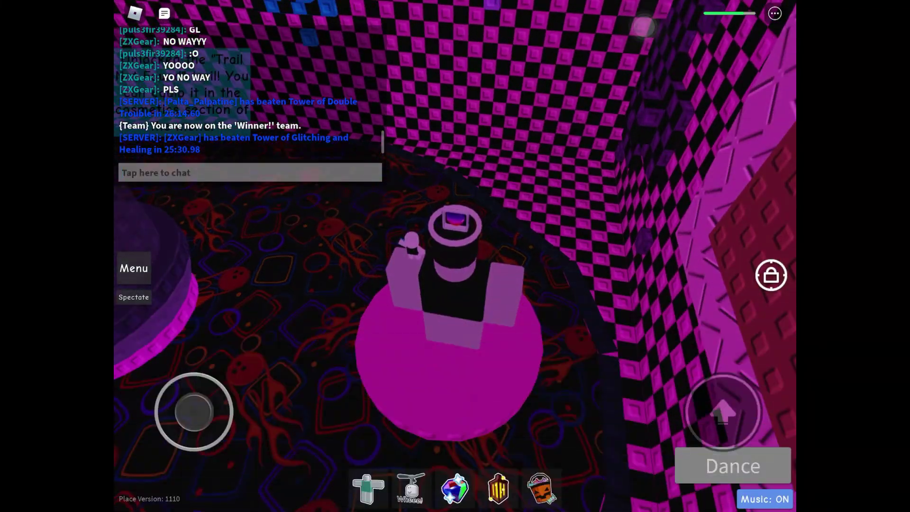
click(250, 173)
text(NO )
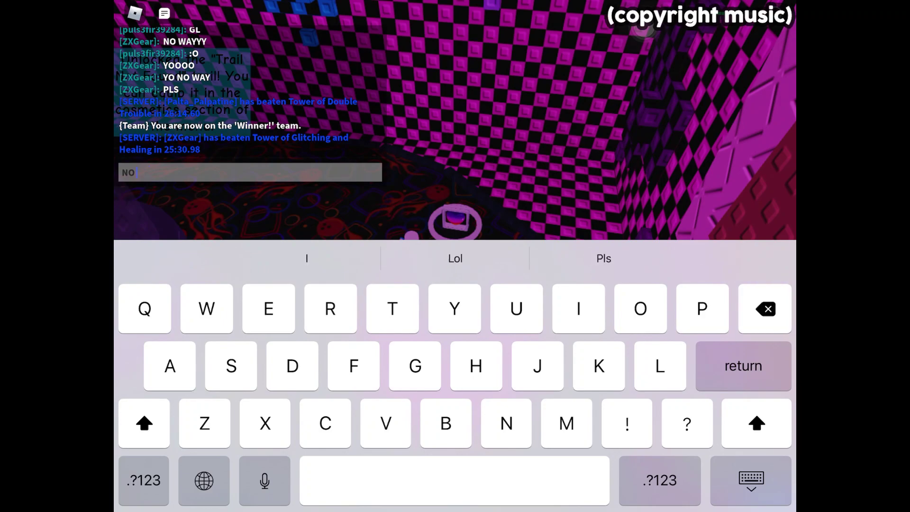
text(FRIKIN WAY)
key(Return)
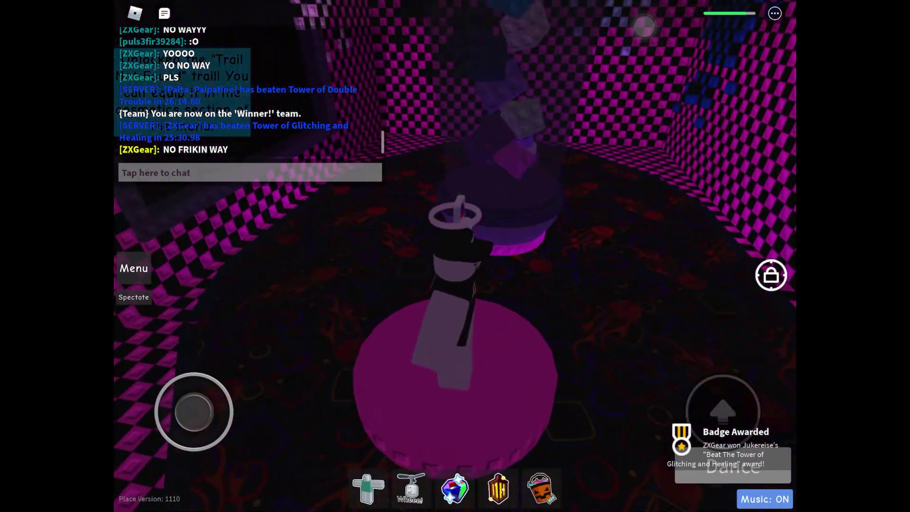
Send the chat message "NO WAYYYYY".
click(250, 173)
text(NO WAYYYYY)
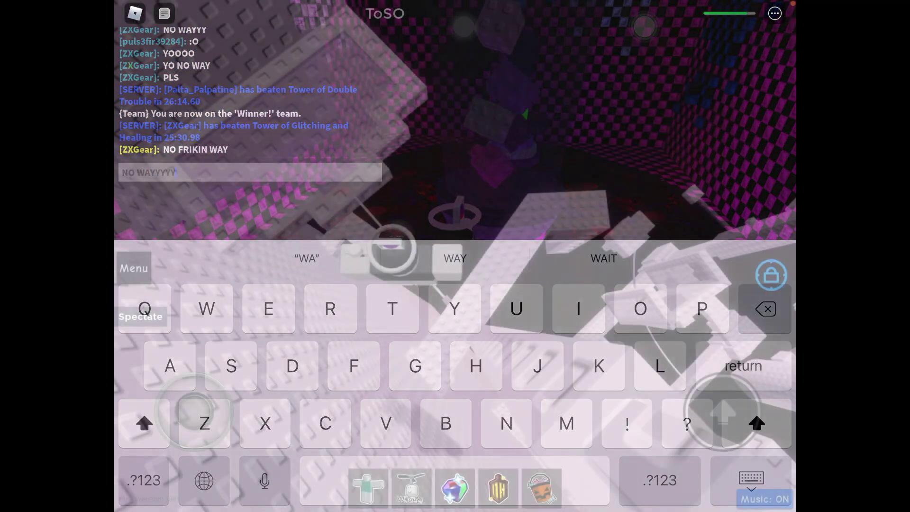
key(Return)
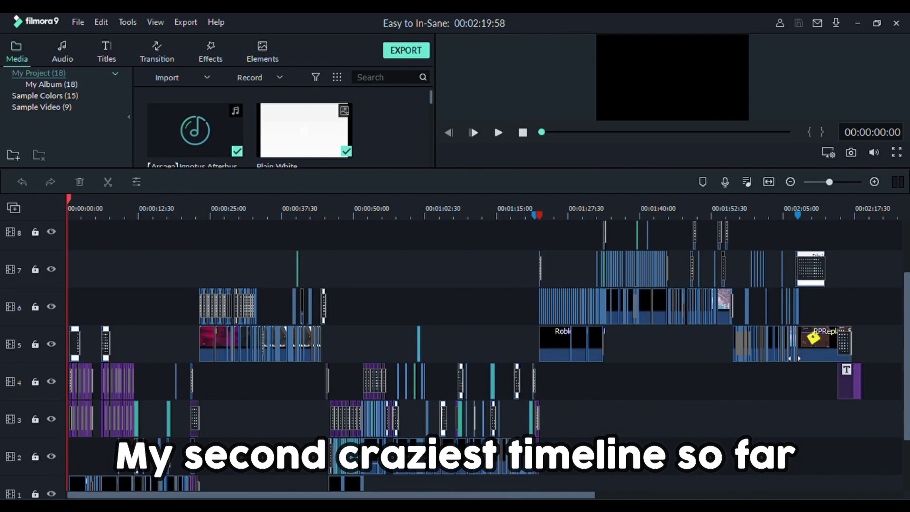
Switch to the Filmora project, place the playhead at 00:00:12:26 and examine the track layout and opening title and white flash clips.
scroll(615, 327, down, 5)
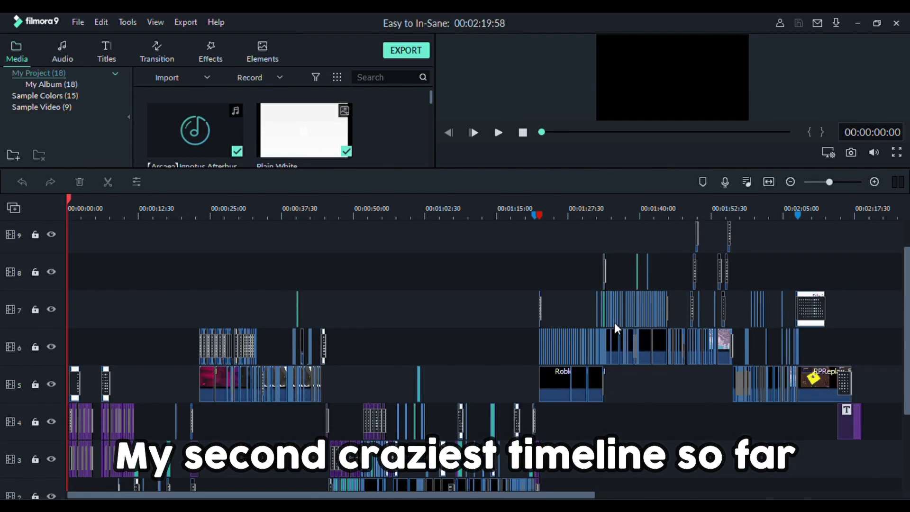
click(137, 209)
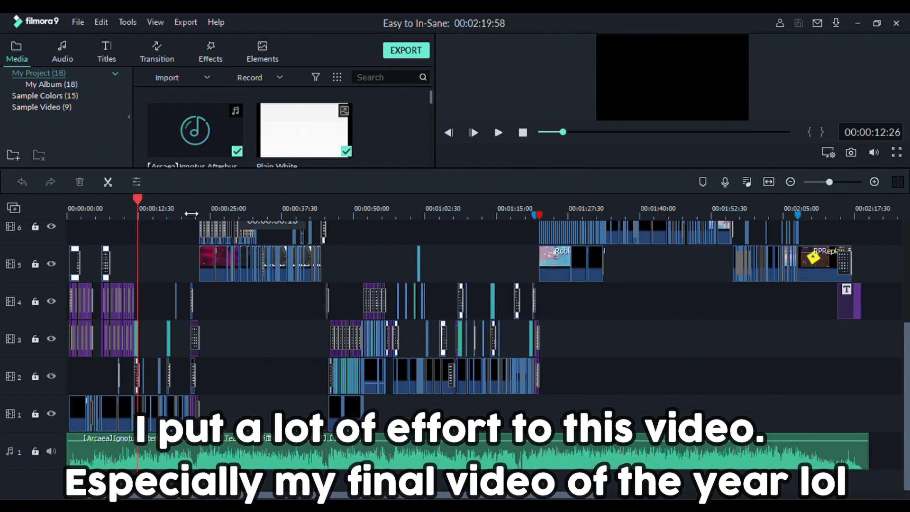
scroll(609, 235, up, 8)
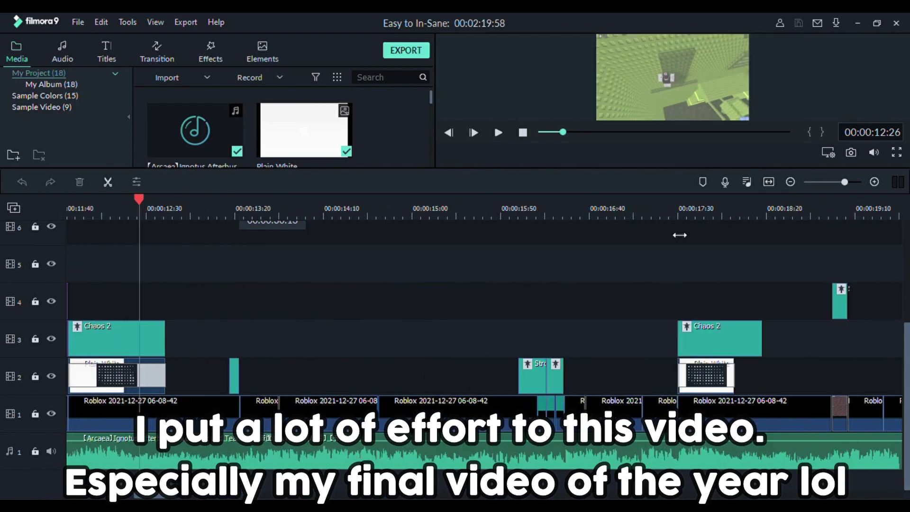
drag(172, 495, 115, 496)
scroll(483, 303, left, 2)
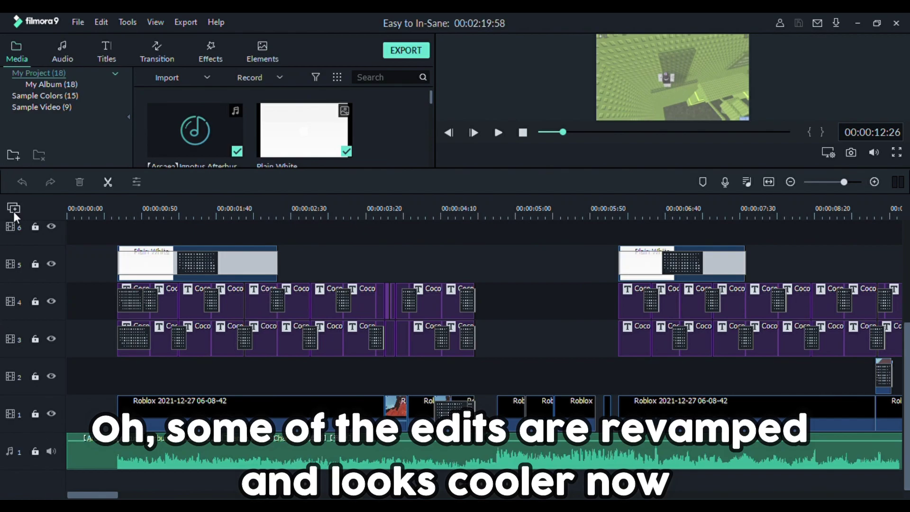
click(373, 263)
scroll(292, 304, up, 4)
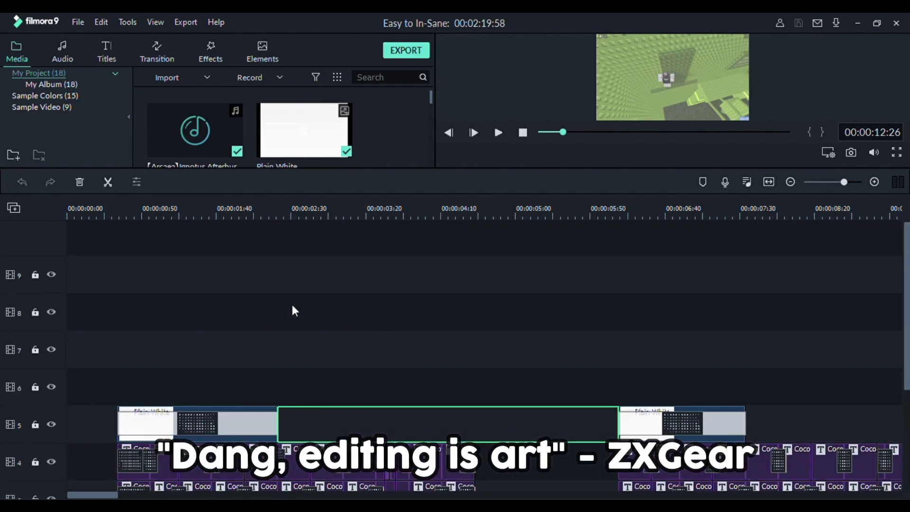
Examine the split drop and pre-drop clips from about 00:00:22 onward and place the playhead at 00:00:49:02.
scroll(297, 318, down, 2)
scroll(301, 336, down, 3)
scroll(301, 336, right, 8)
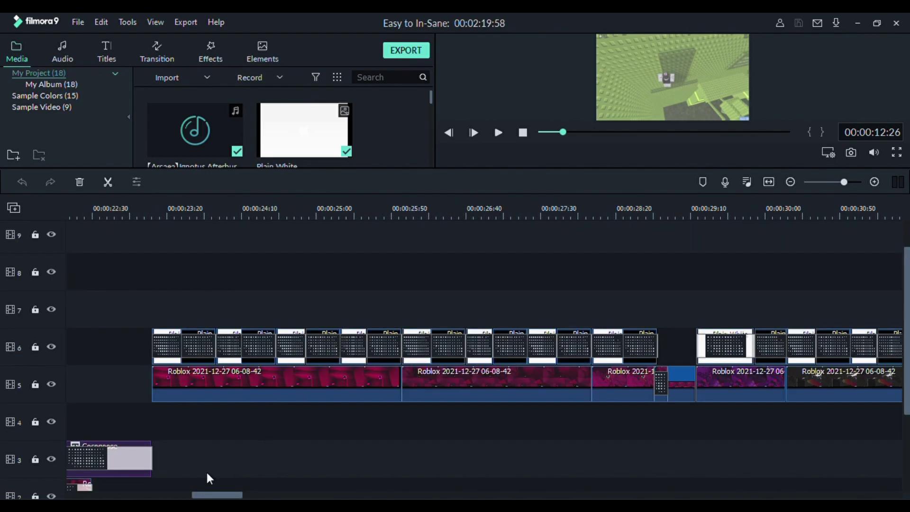
scroll(207, 462, down, 1)
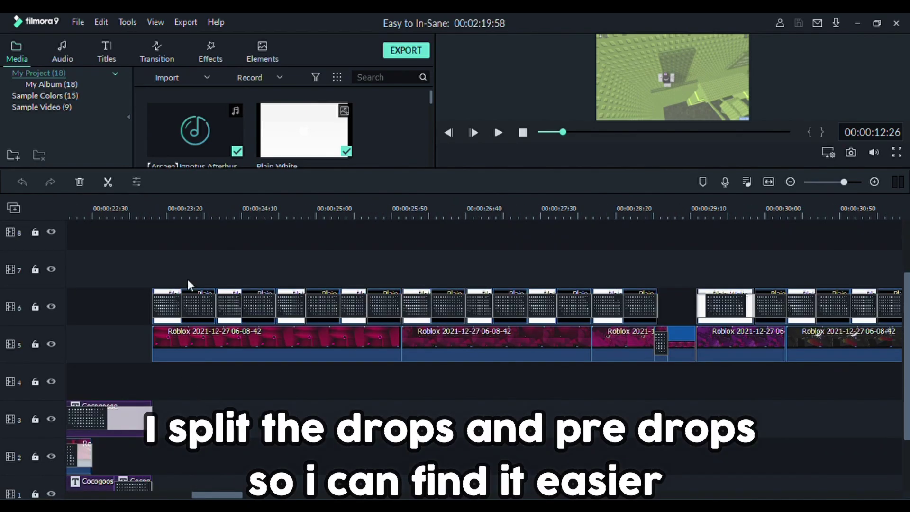
drag(222, 495, 341, 497)
scroll(398, 412, down, 2)
drag(611, 215, 559, 226)
scroll(326, 380, right, 3)
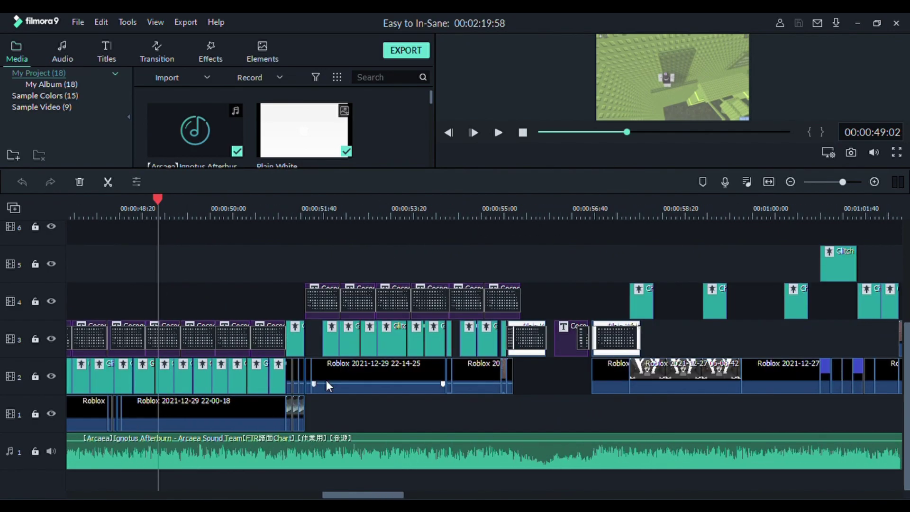
Inspect the glitch effects and gameplay cuts after 00:00:50 and place the playhead at 00:01:21:47.
scroll(384, 496, up, 3)
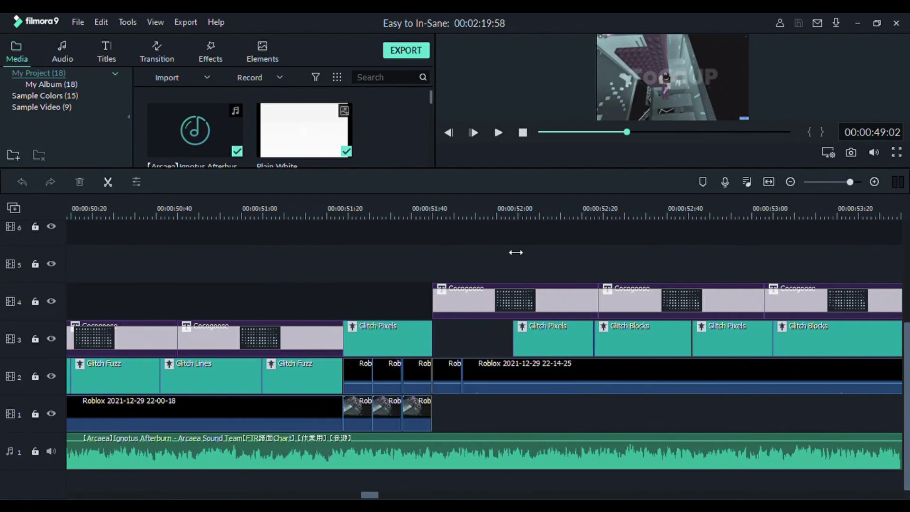
scroll(410, 495, right, 10)
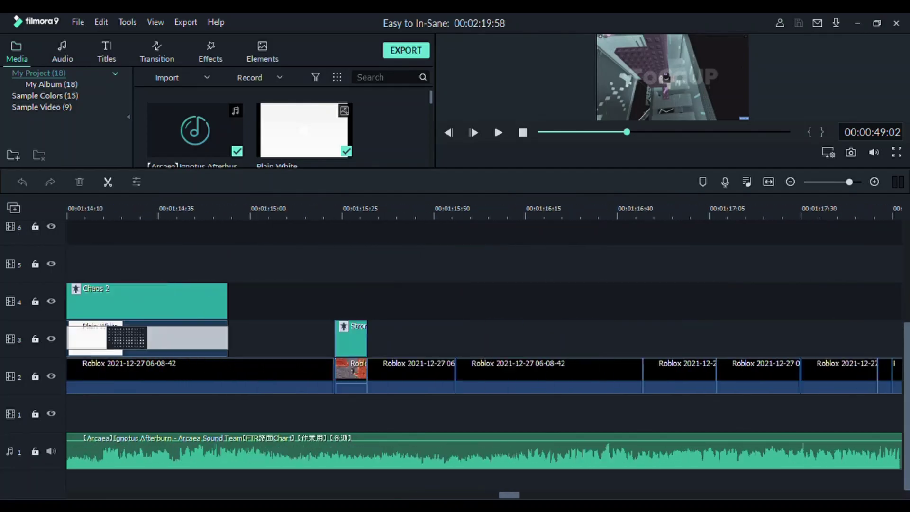
drag(529, 495, 561, 496)
click(467, 216)
scroll(581, 451, up, 3)
drag(427, 217, 409, 226)
scroll(553, 494, left, 5)
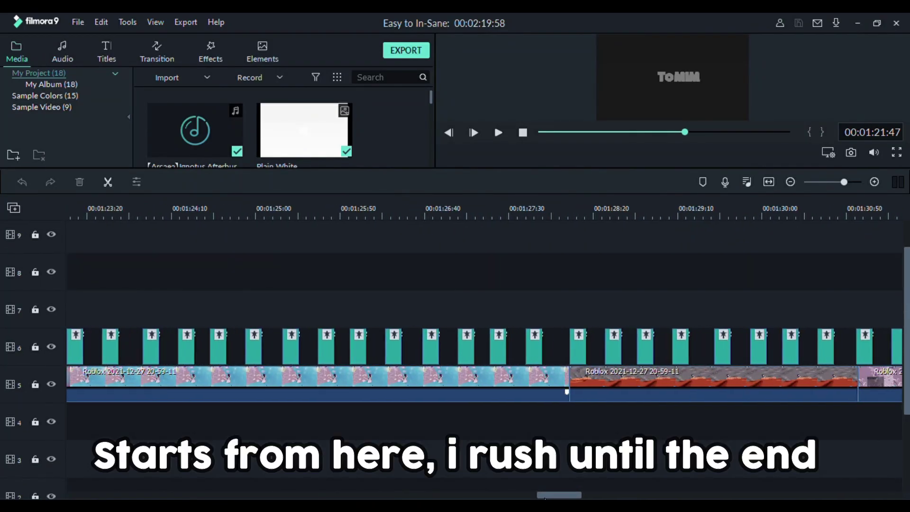
Examine the stacked replay clips and effects from about 00:01:44 to the end of the timeline.
drag(544, 498, 671, 472)
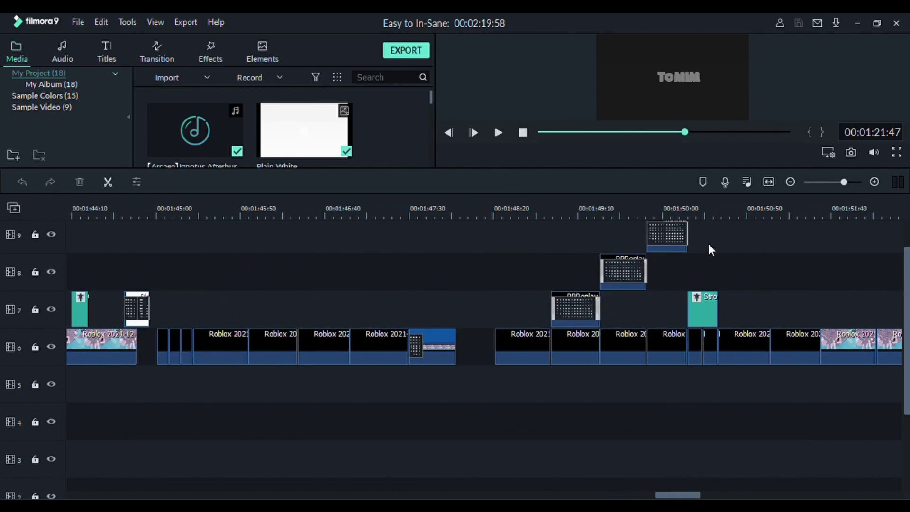
drag(728, 203, 540, 239)
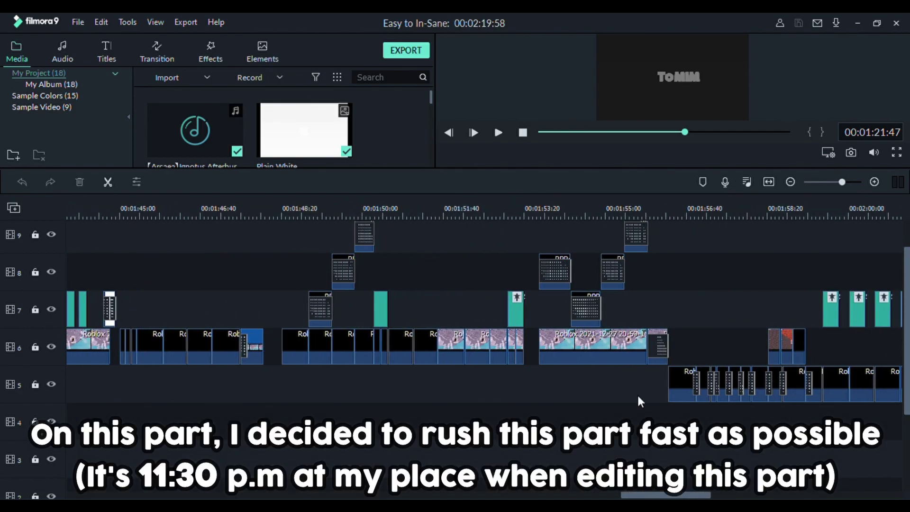
scroll(638, 400, up, 1)
scroll(527, 222, down, 2)
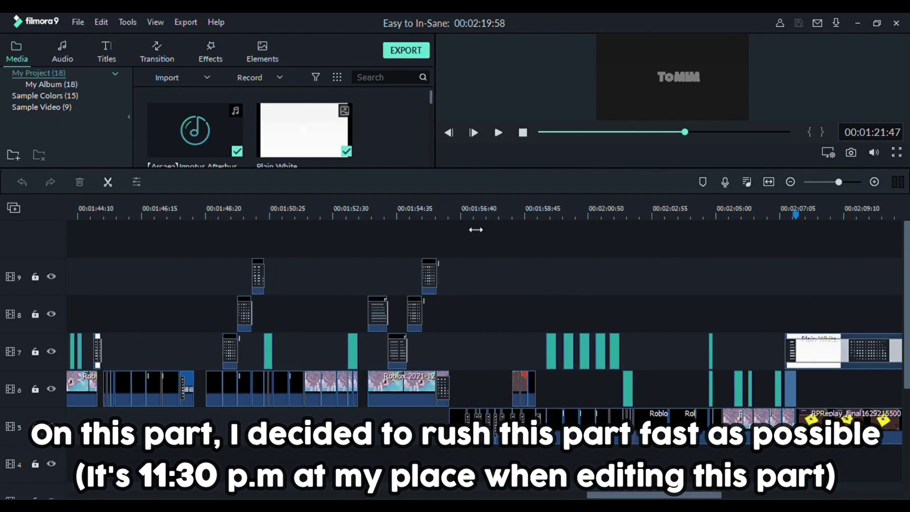
drag(624, 498, 682, 497)
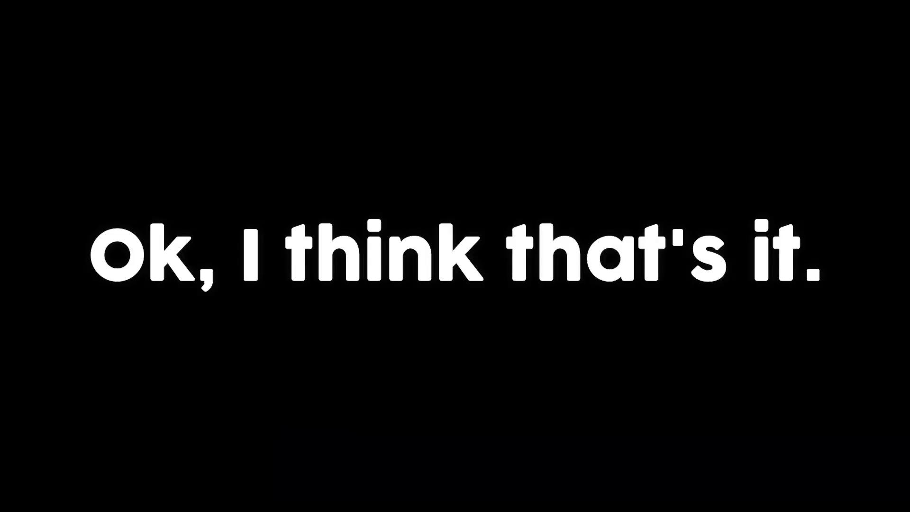